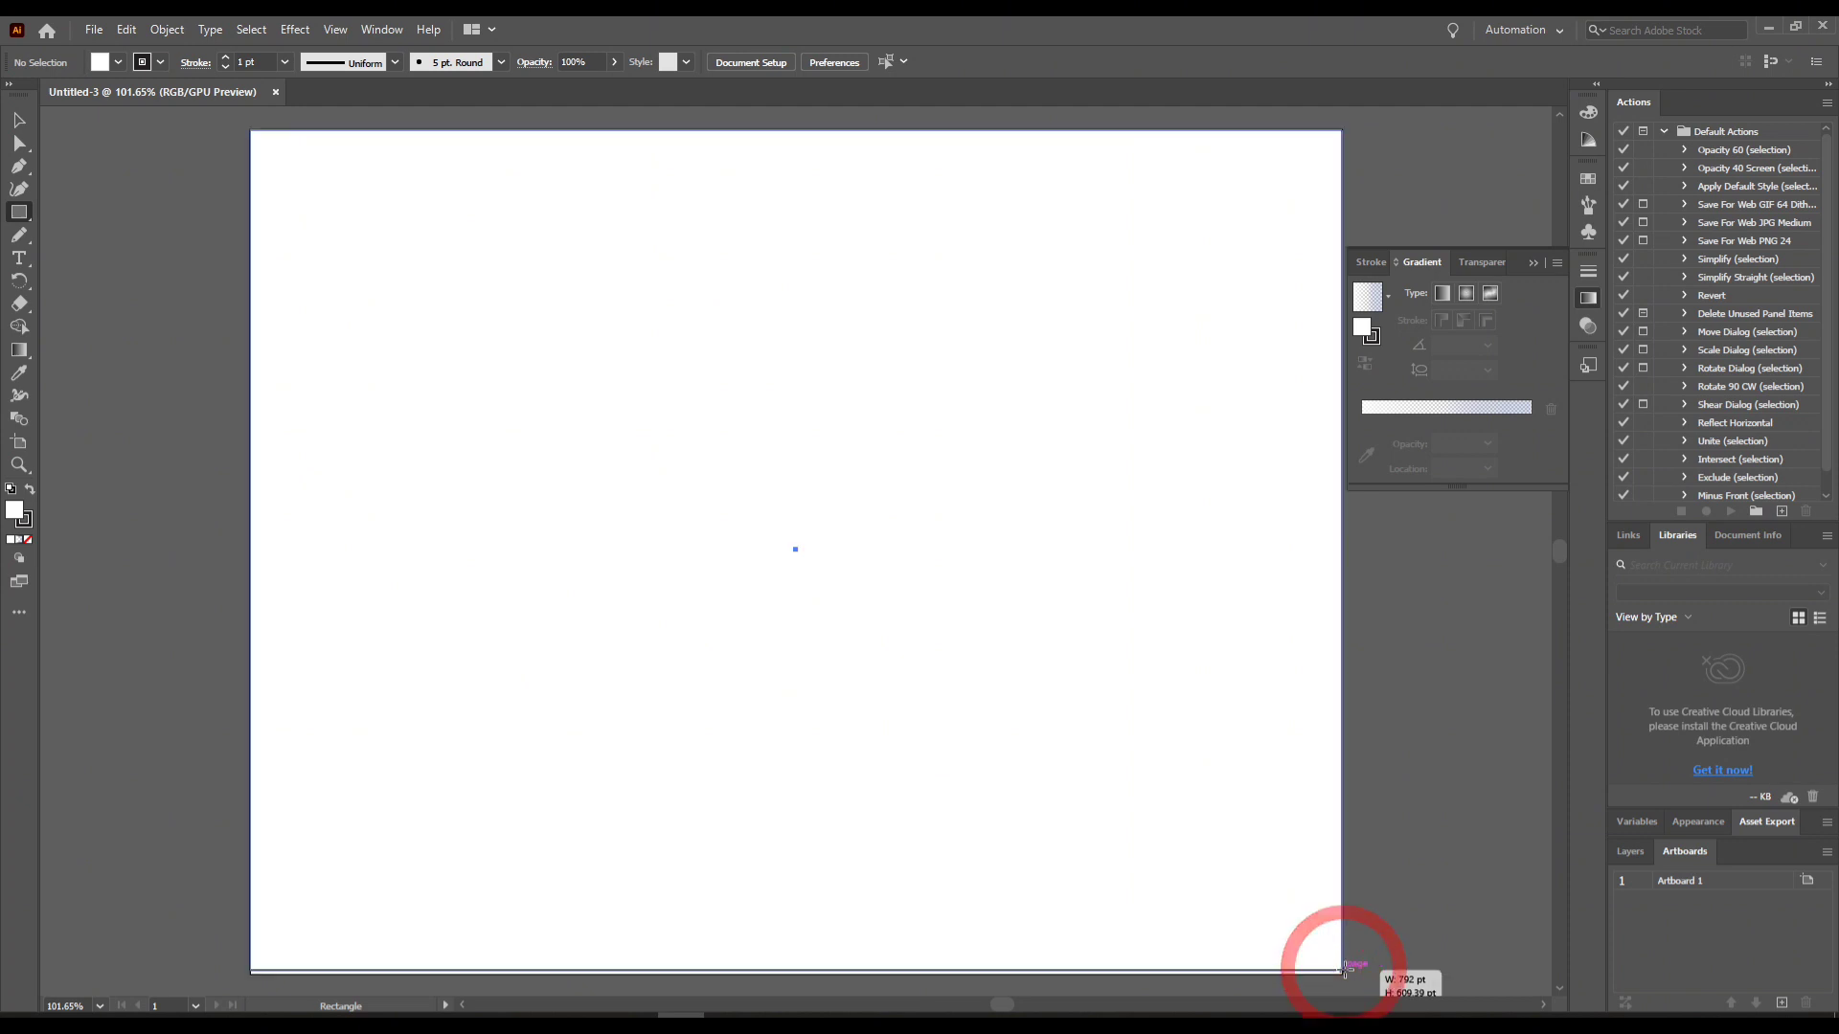
- Show the Swatches and fill the rectangle covering the artboard with the black swatch
click(16, 123)
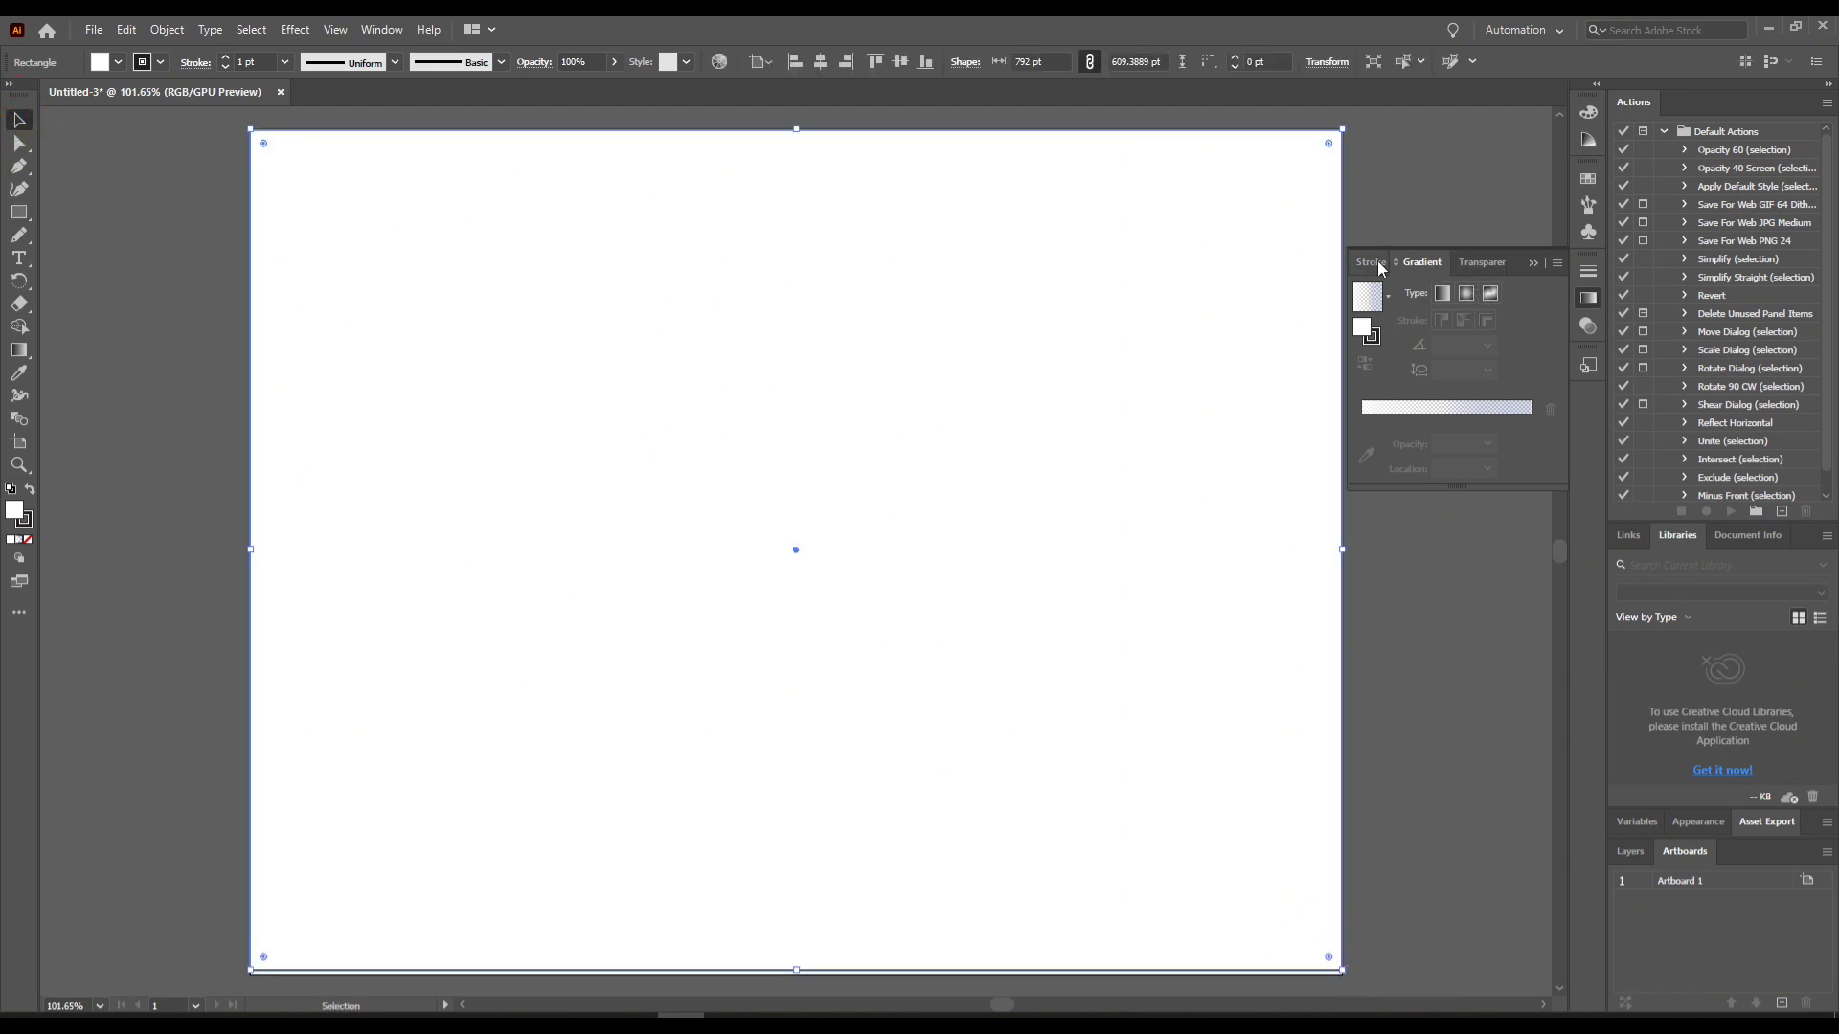
click(1587, 301)
click(1588, 301)
click(382, 29)
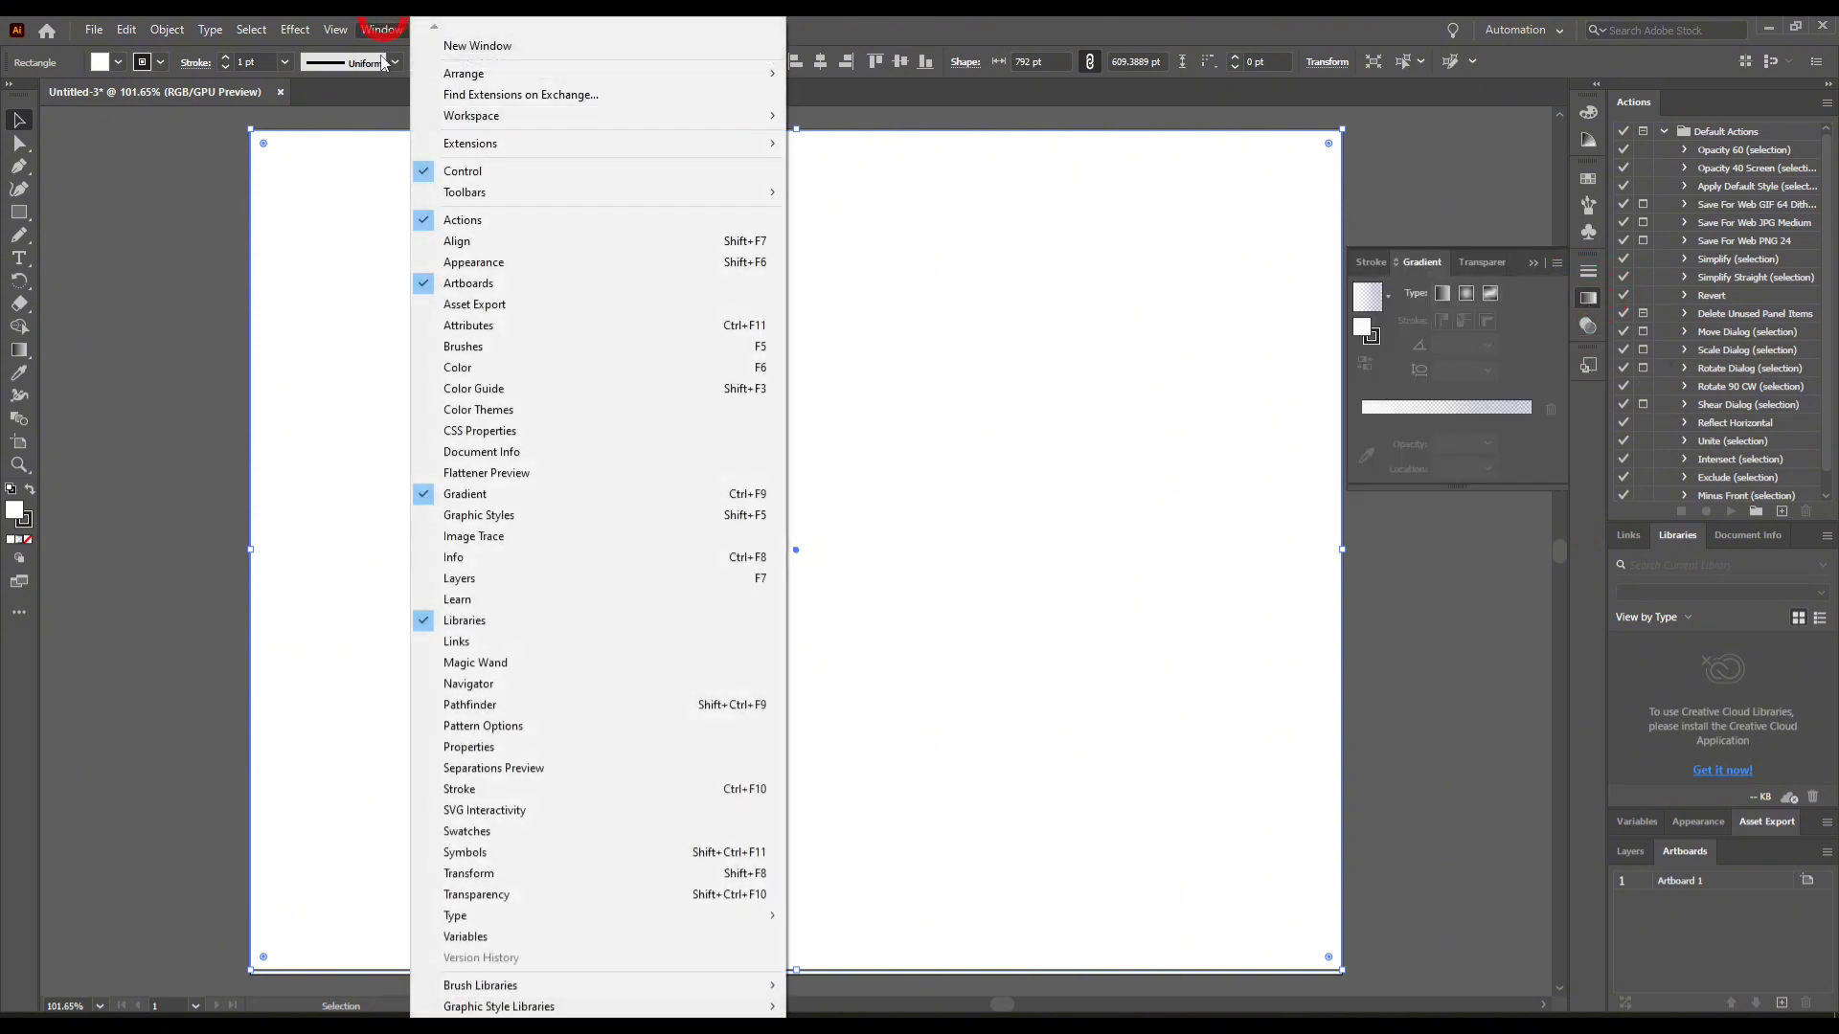
click(537, 832)
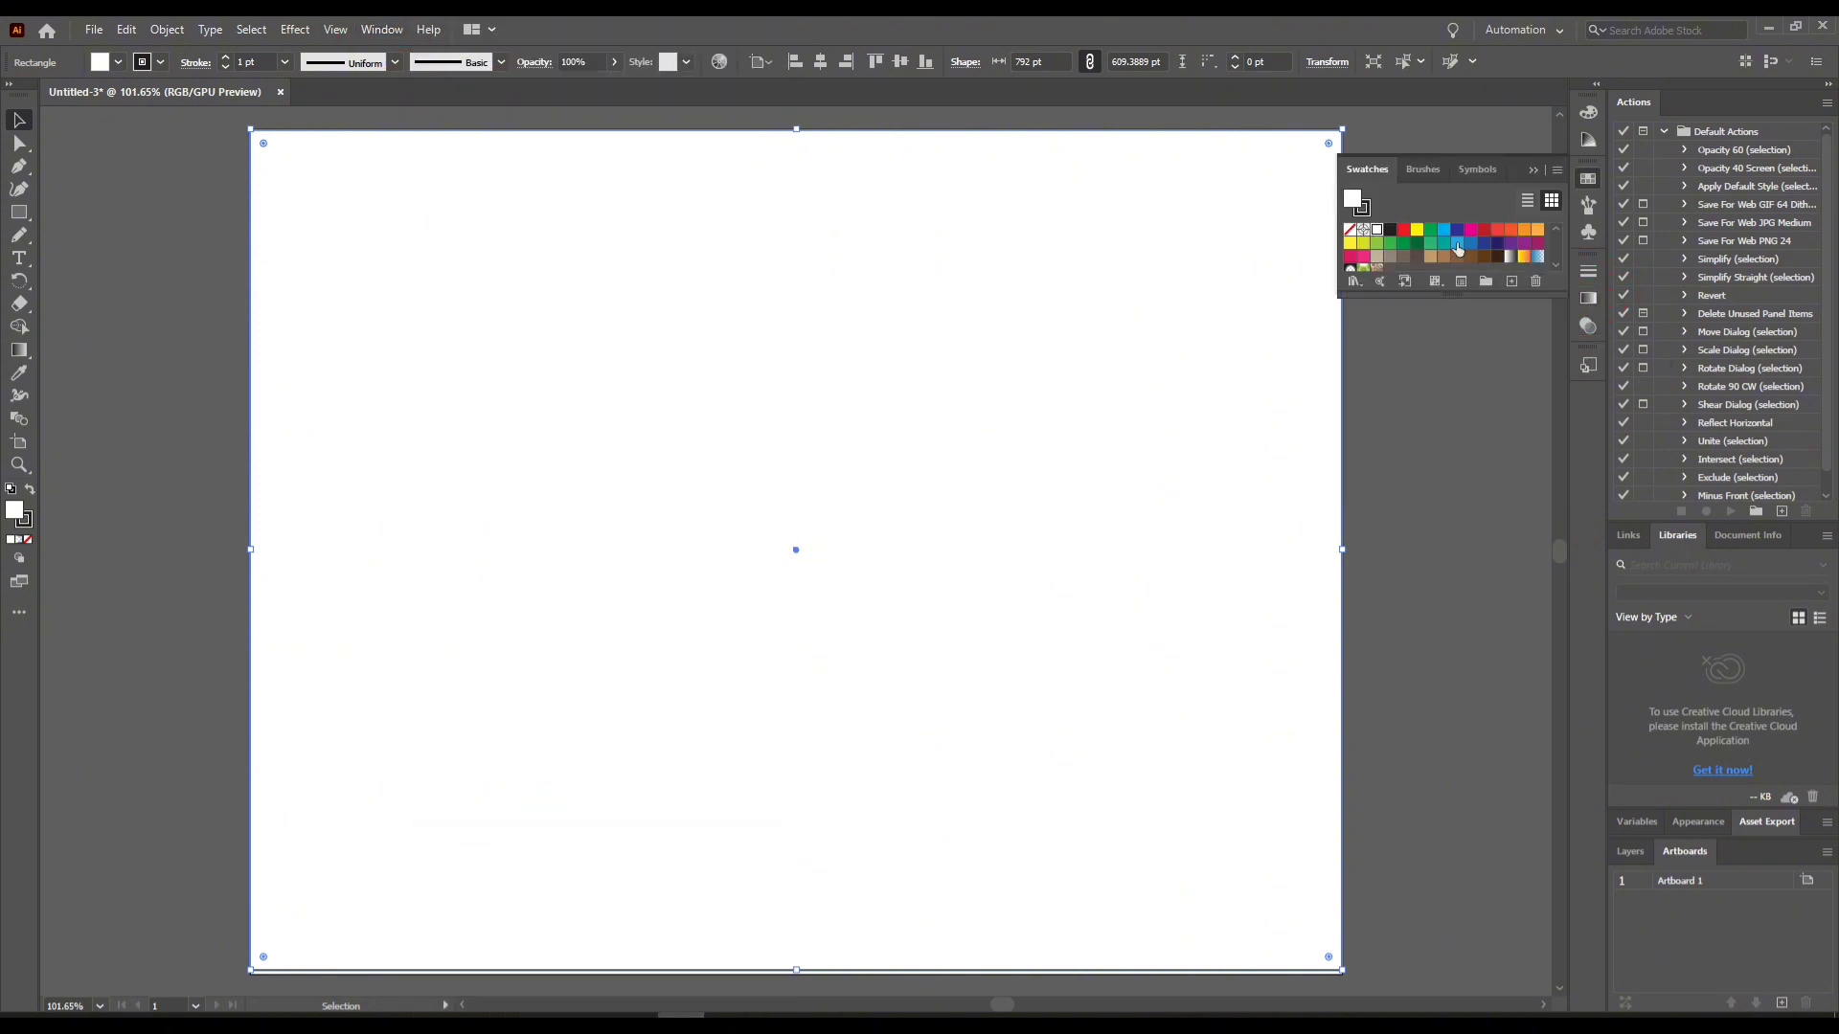
click(1389, 230)
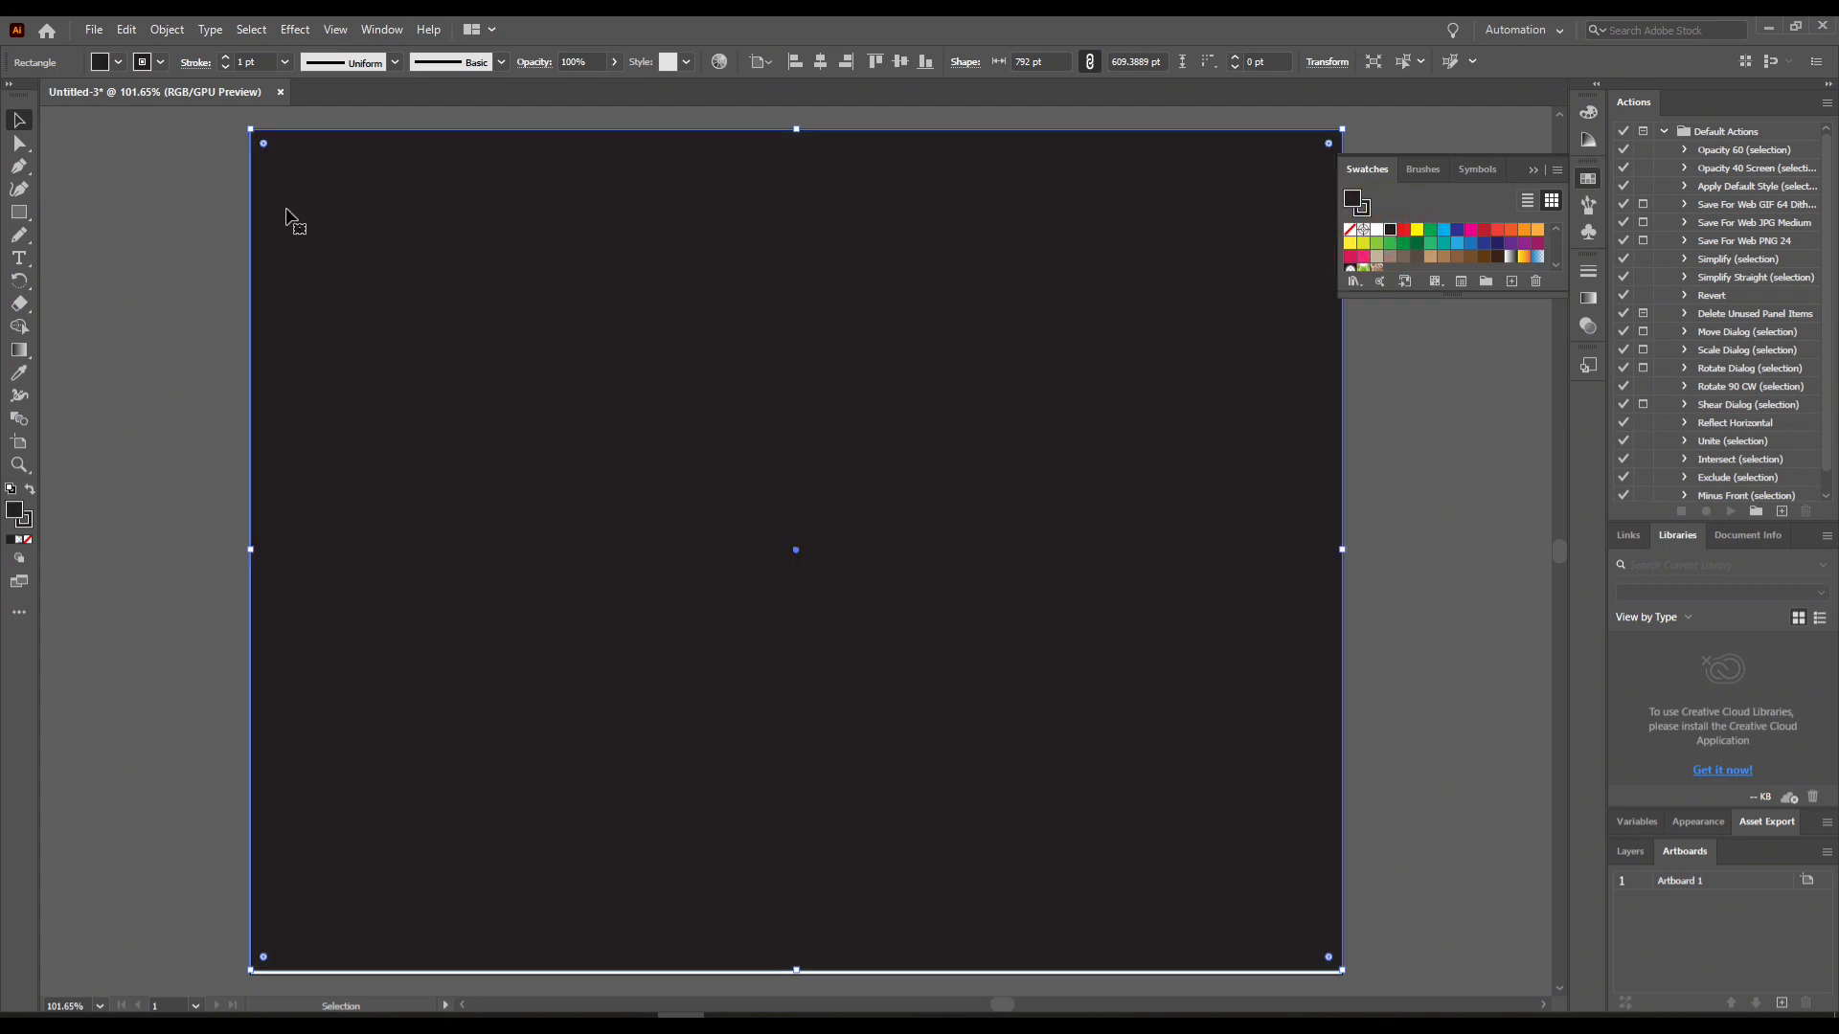
- Darken the rectangle's fill to pure black and extend its lower edge to the artboard boundary, making it 612 pt high
double_click(14, 512)
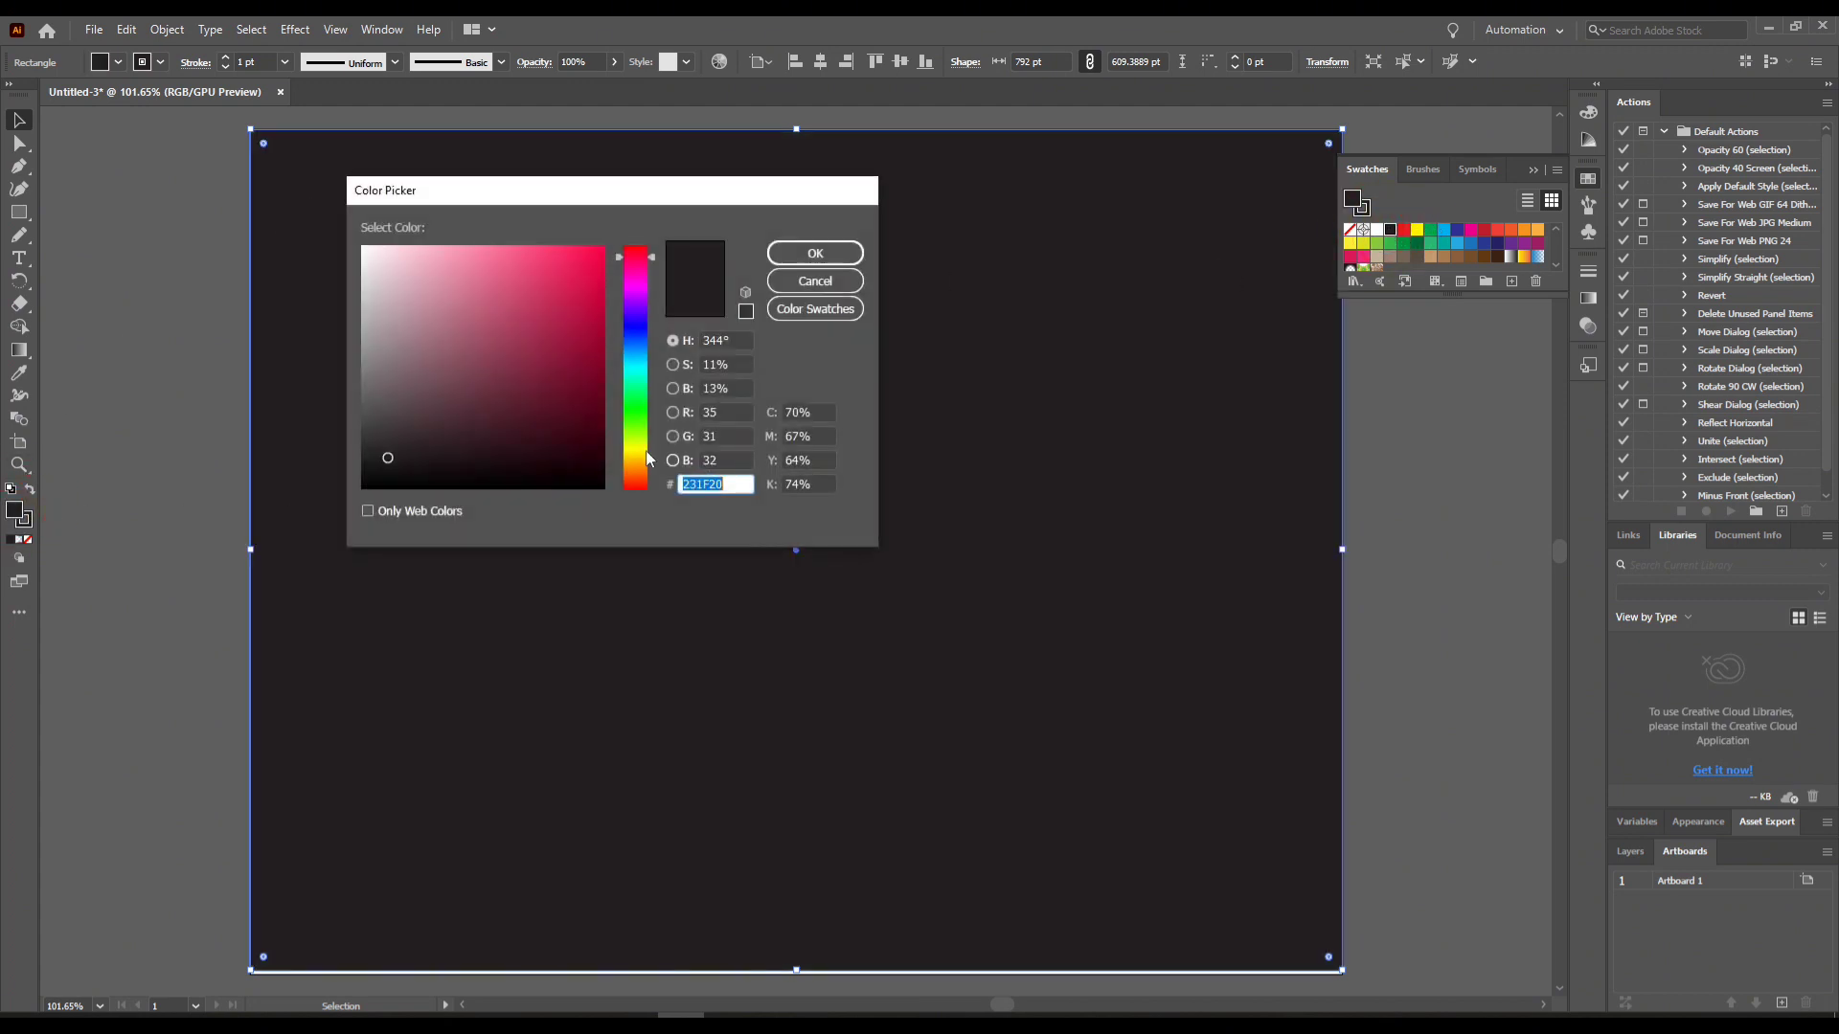
click(313, 493)
drag(376, 475, 360, 489)
key(Return)
click(158, 349)
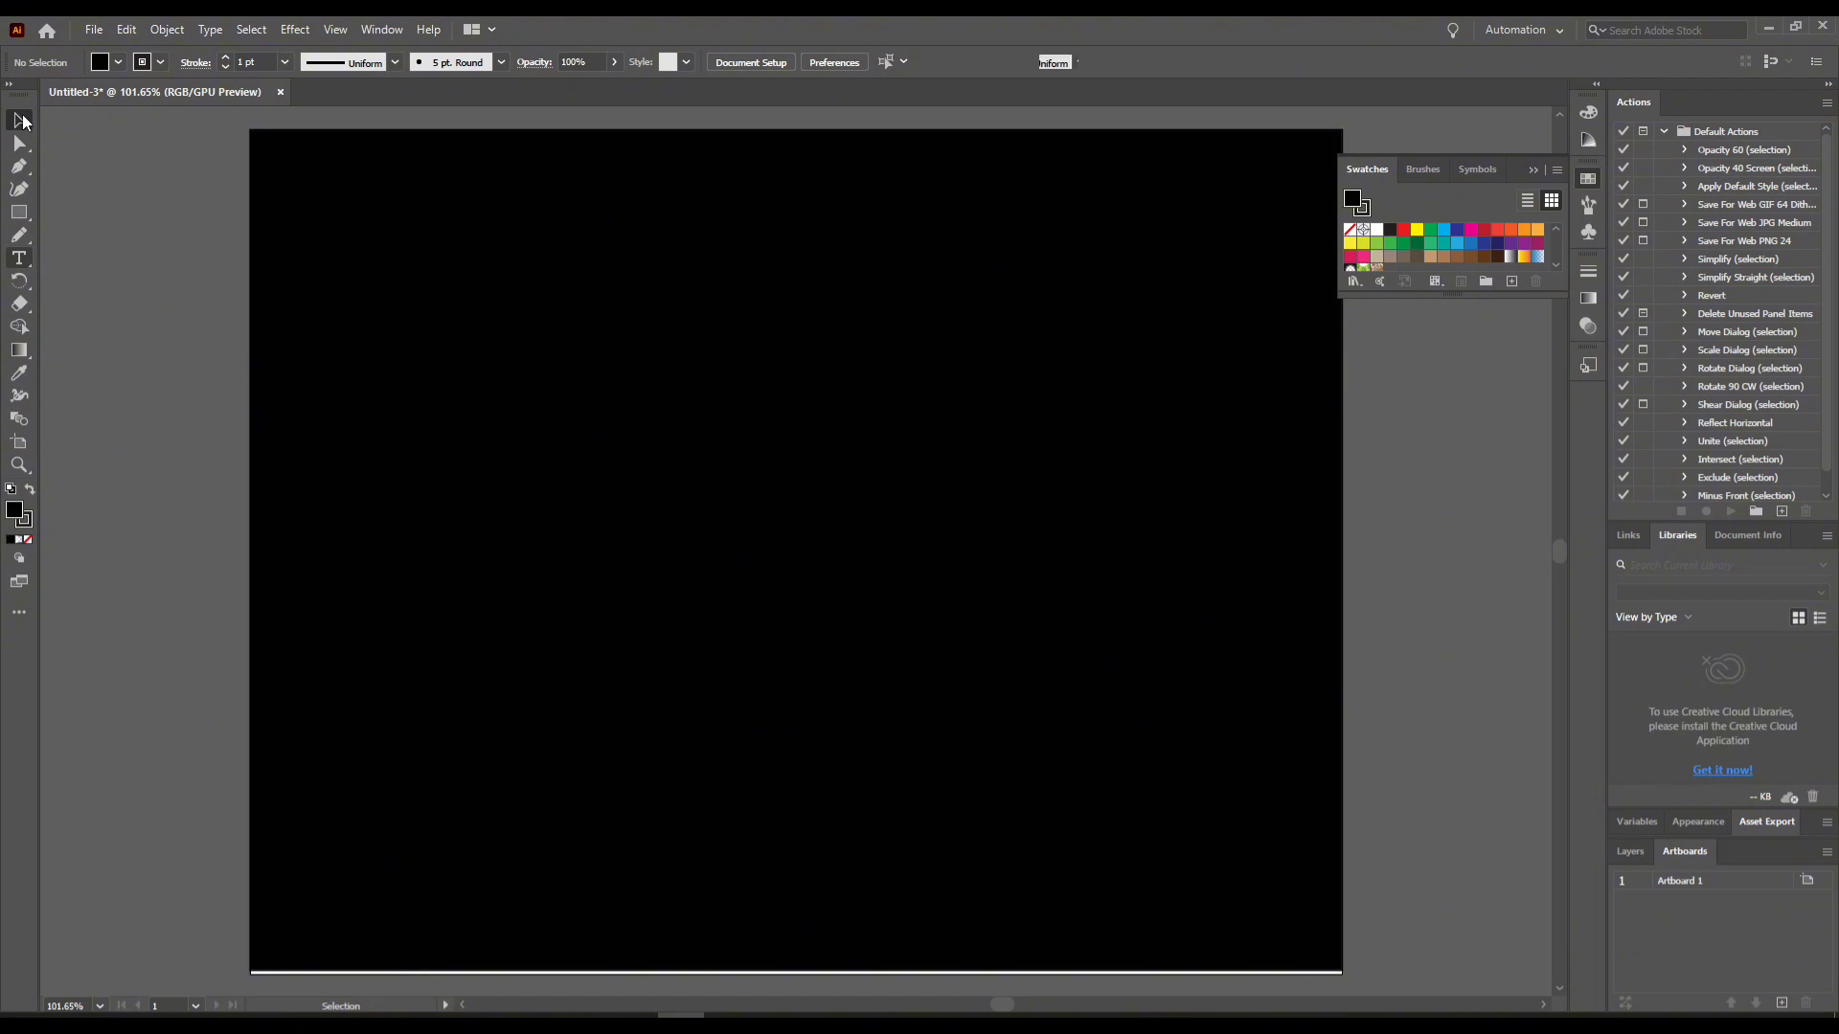
click(737, 968)
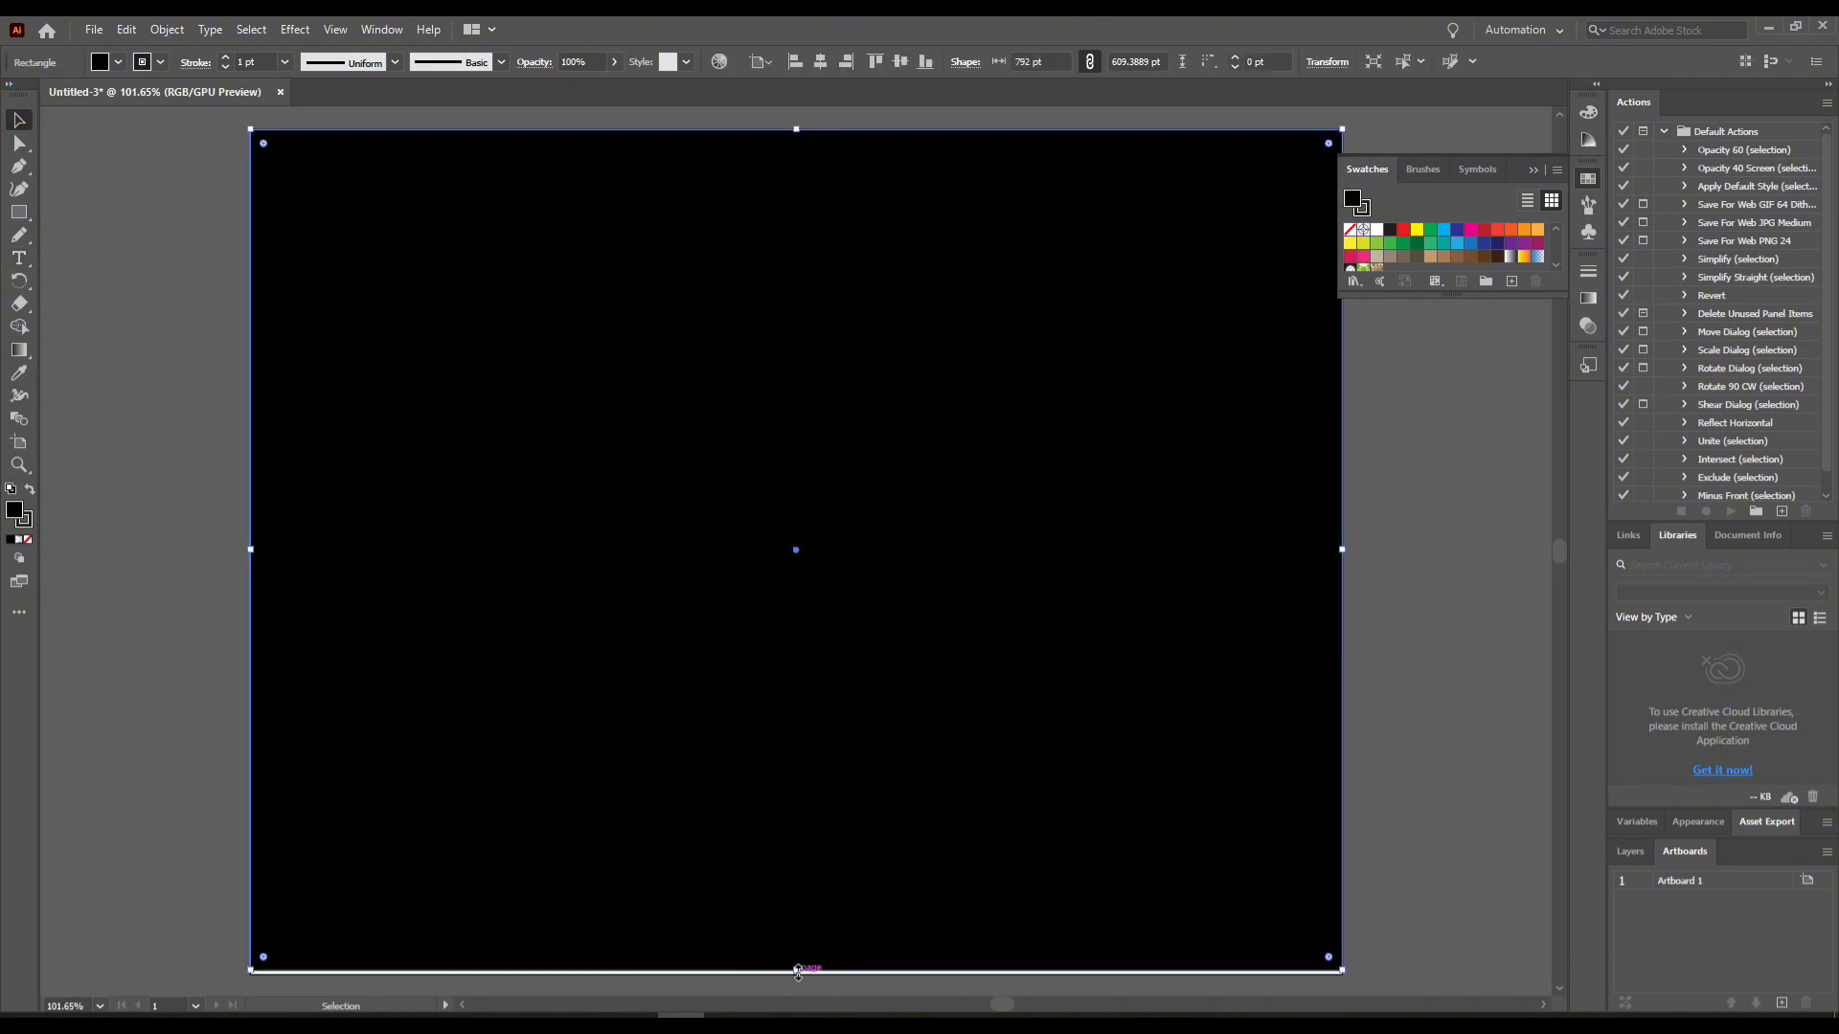
drag(798, 972, 801, 974)
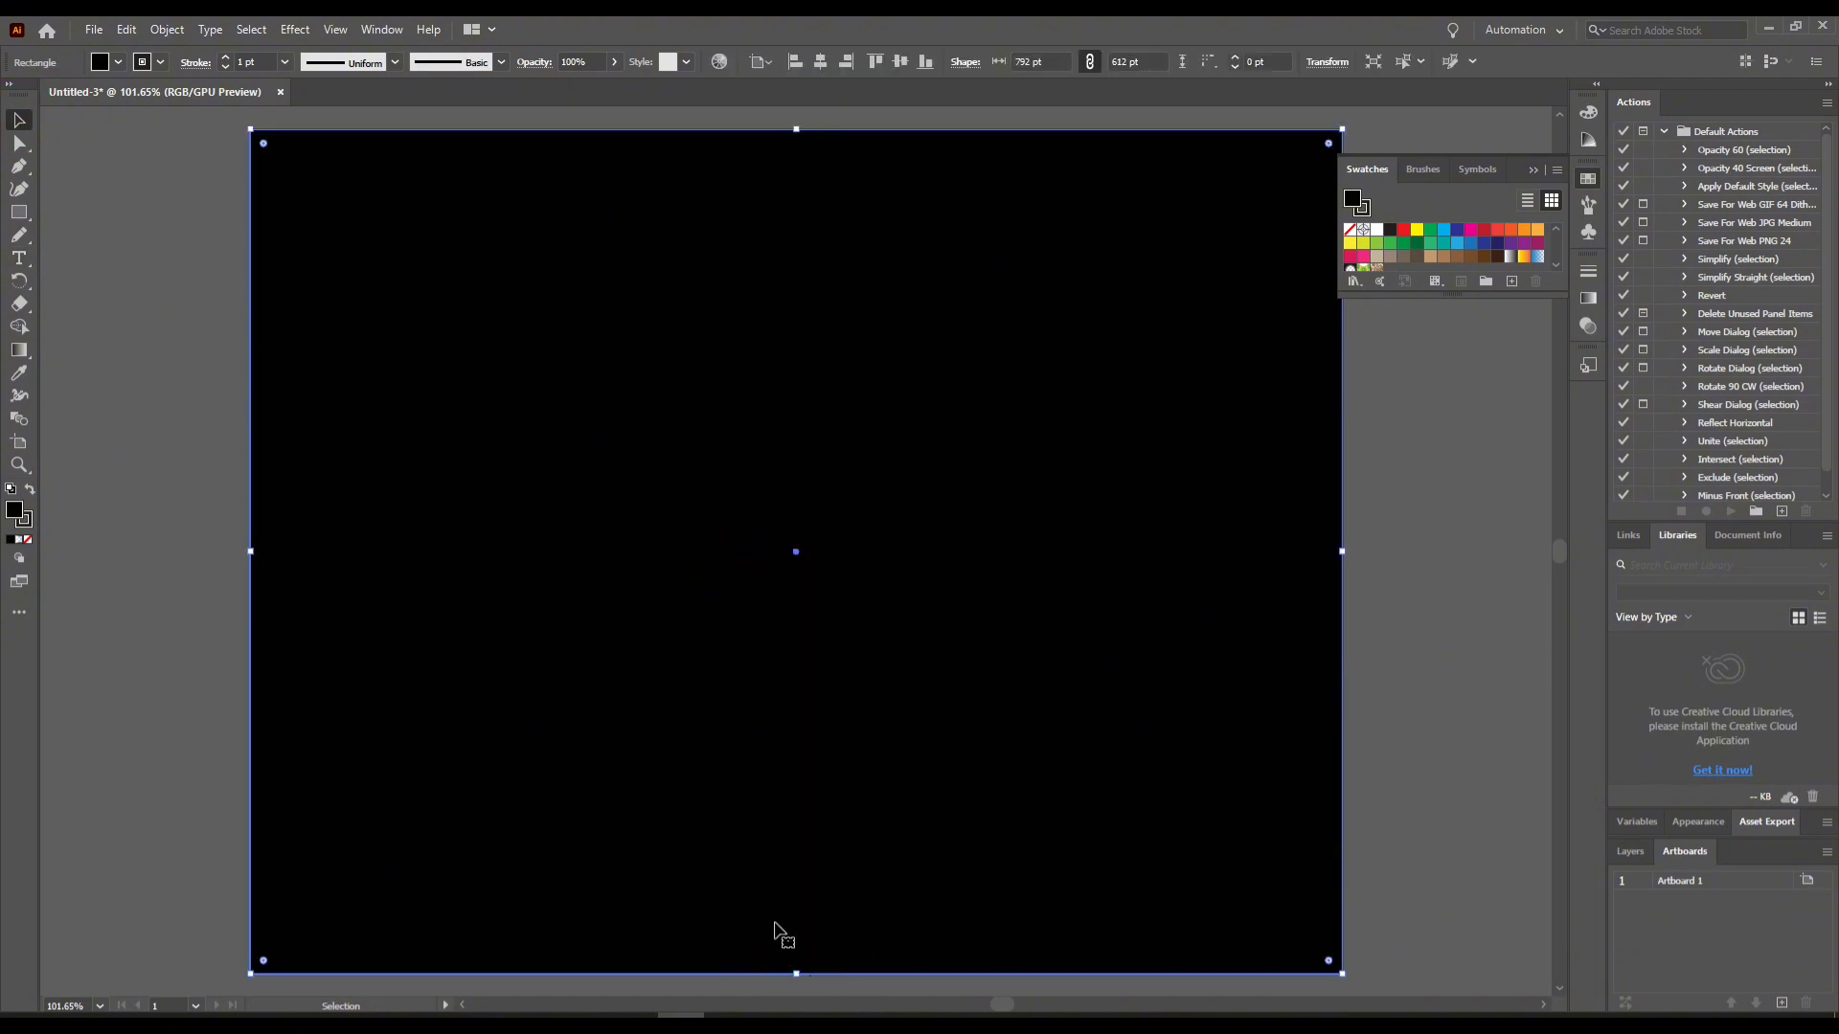
- Add the text "DBD" above the artboard's centre and fill it with white
click(18, 257)
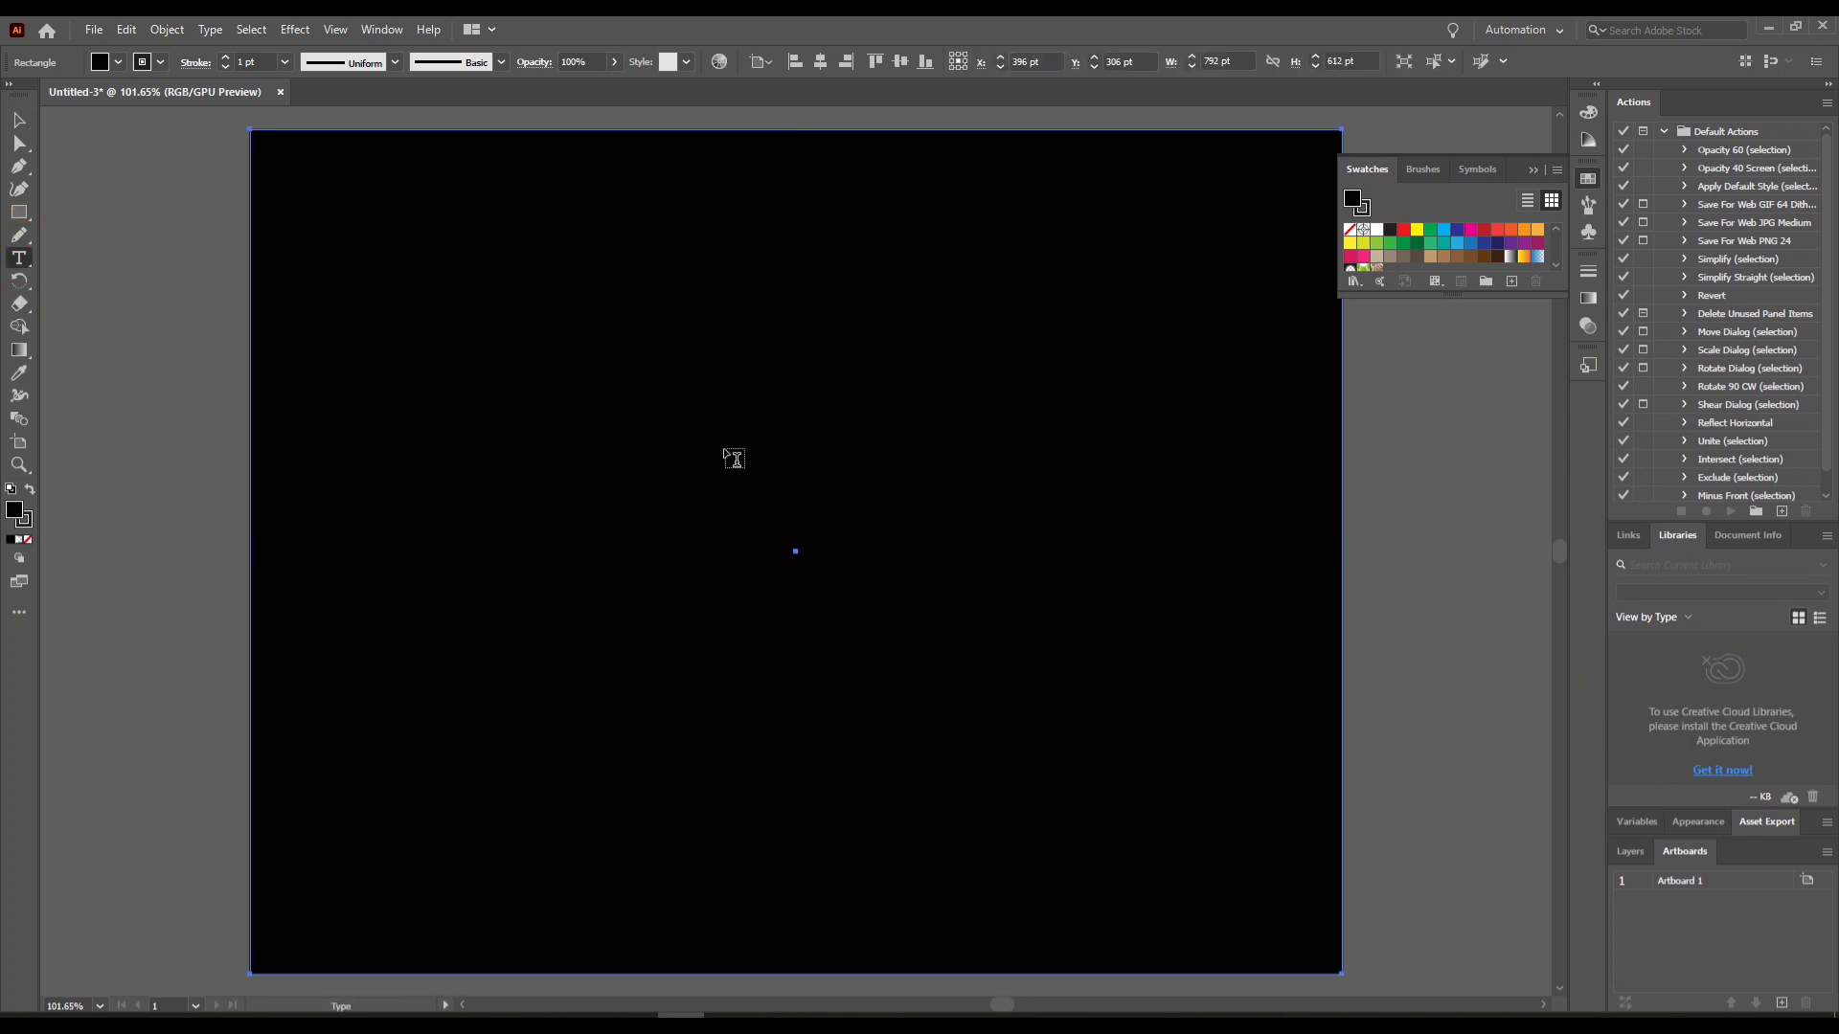
click(723, 447)
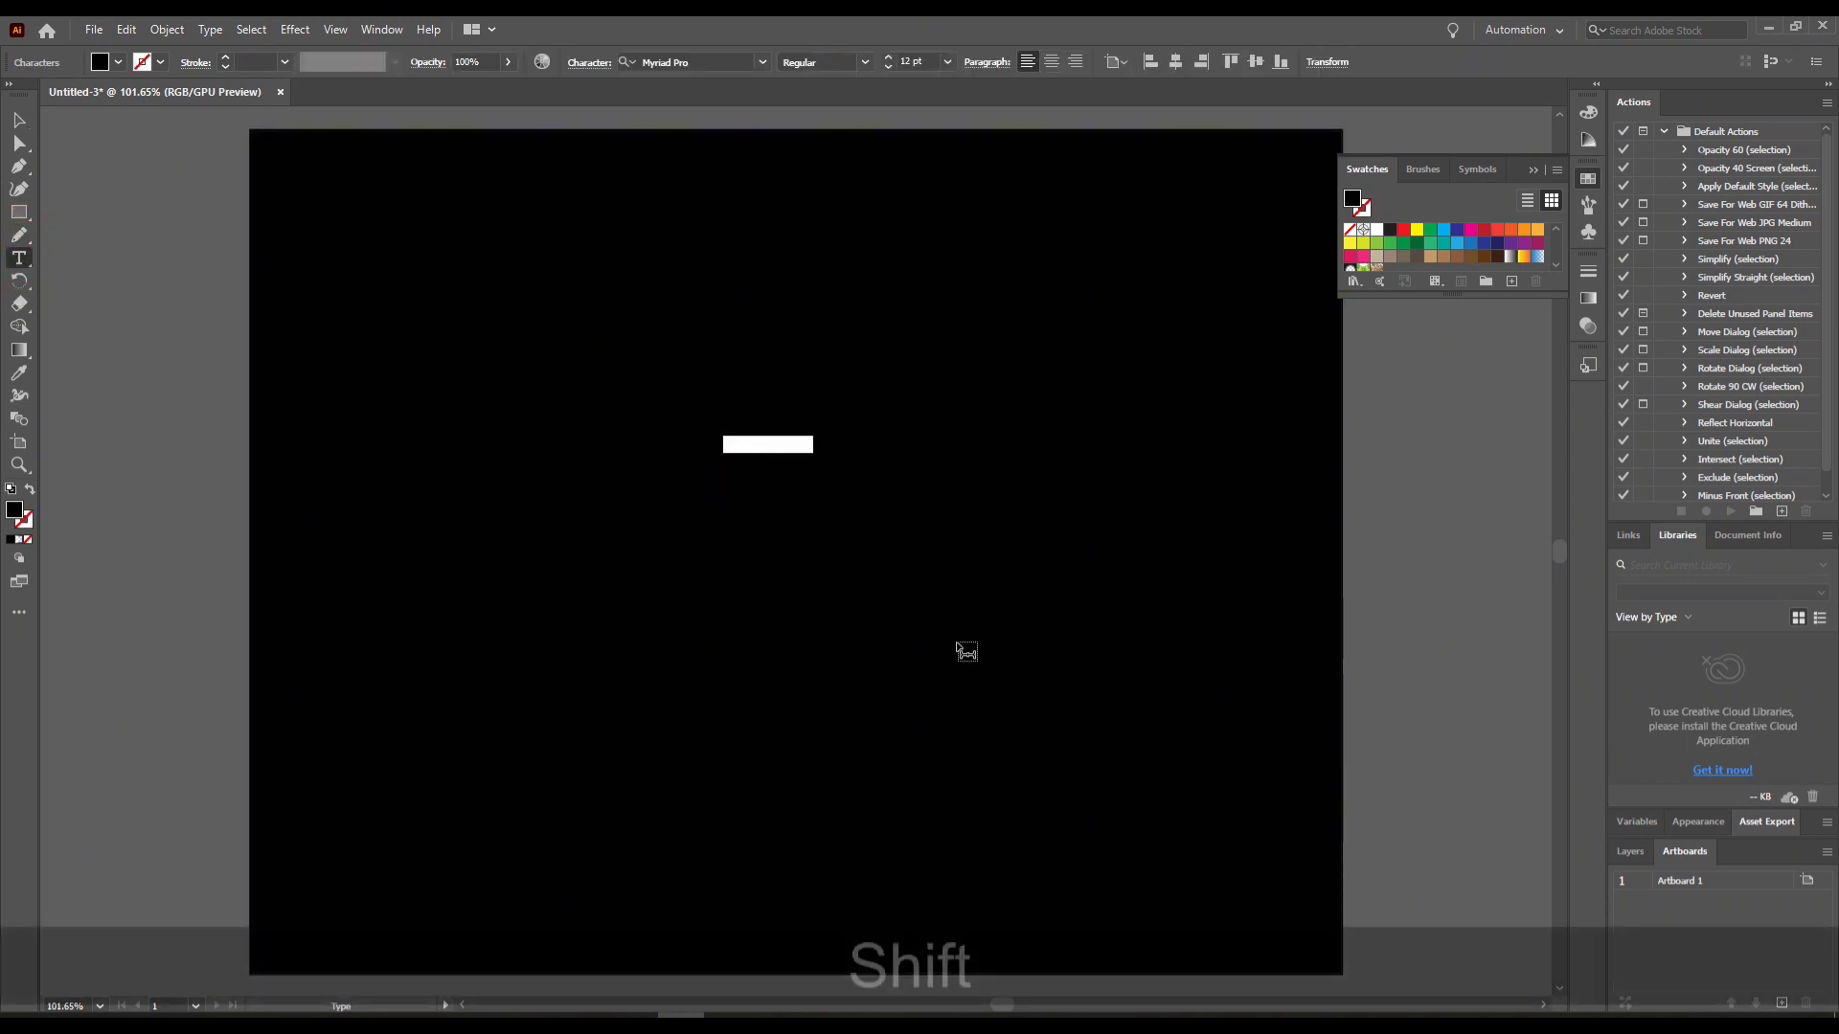
text(Dbd)
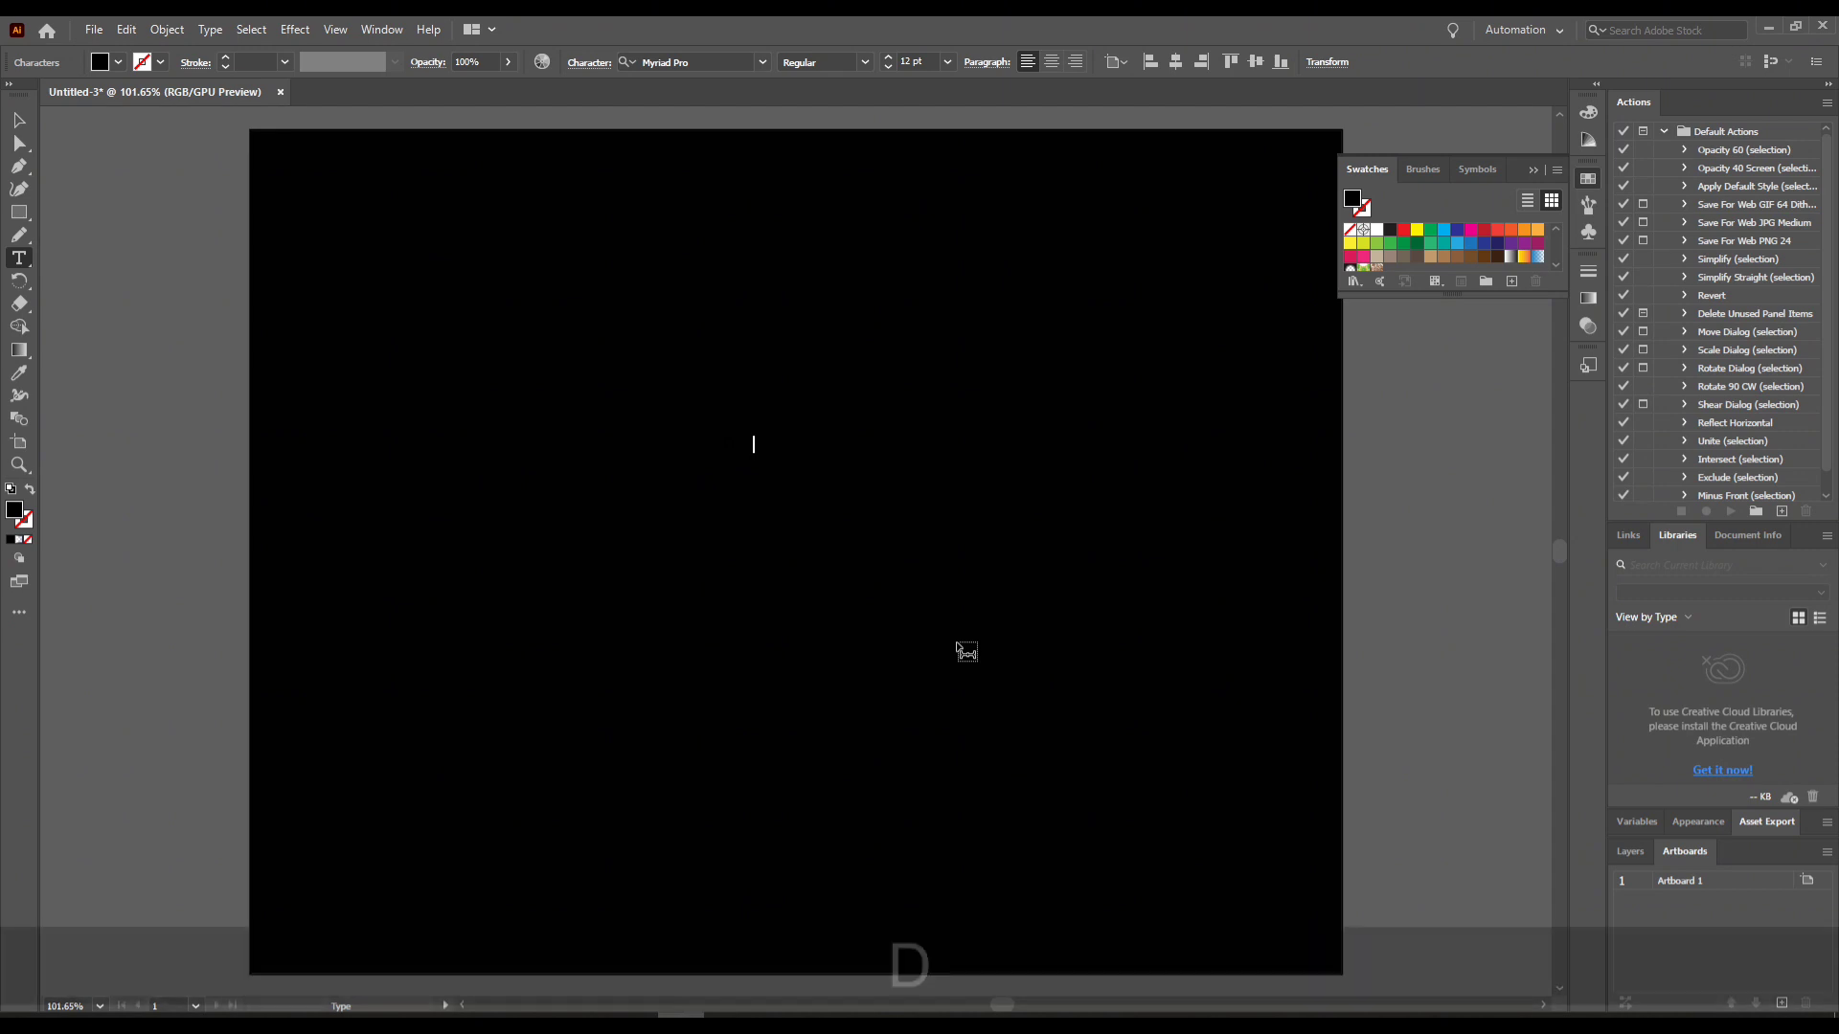
click(19, 120)
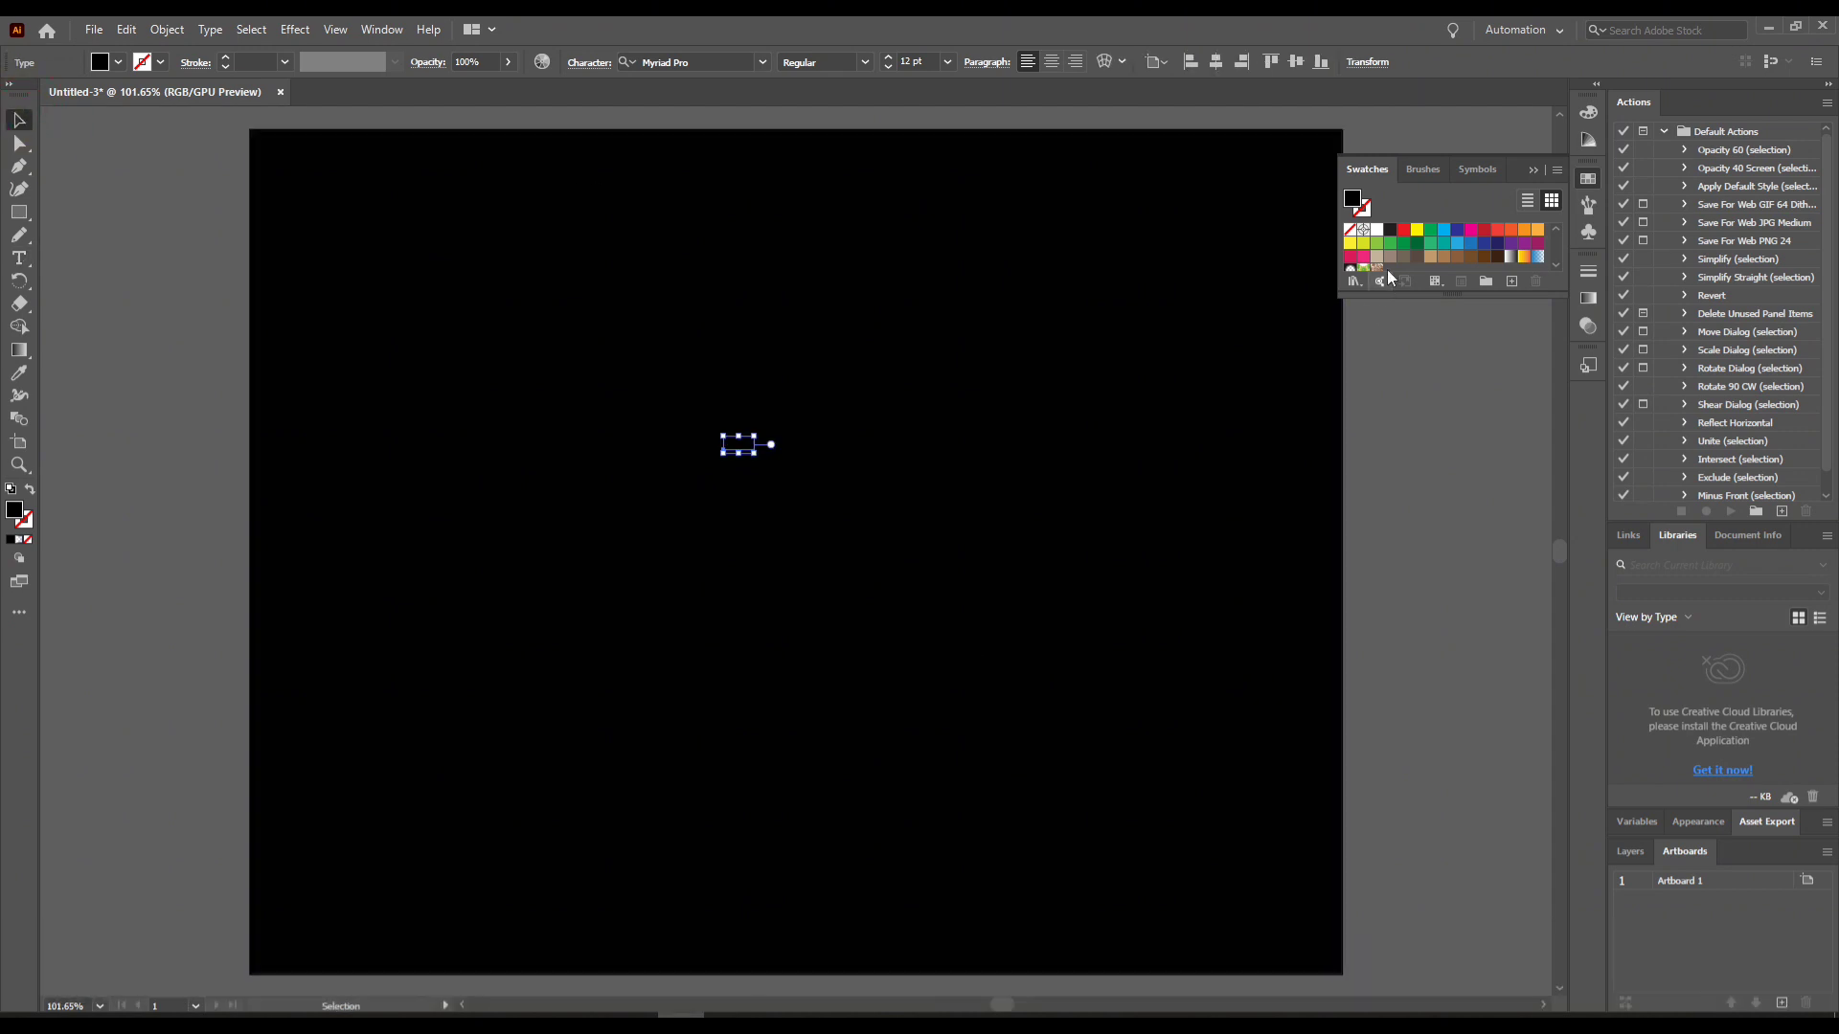
click(1377, 232)
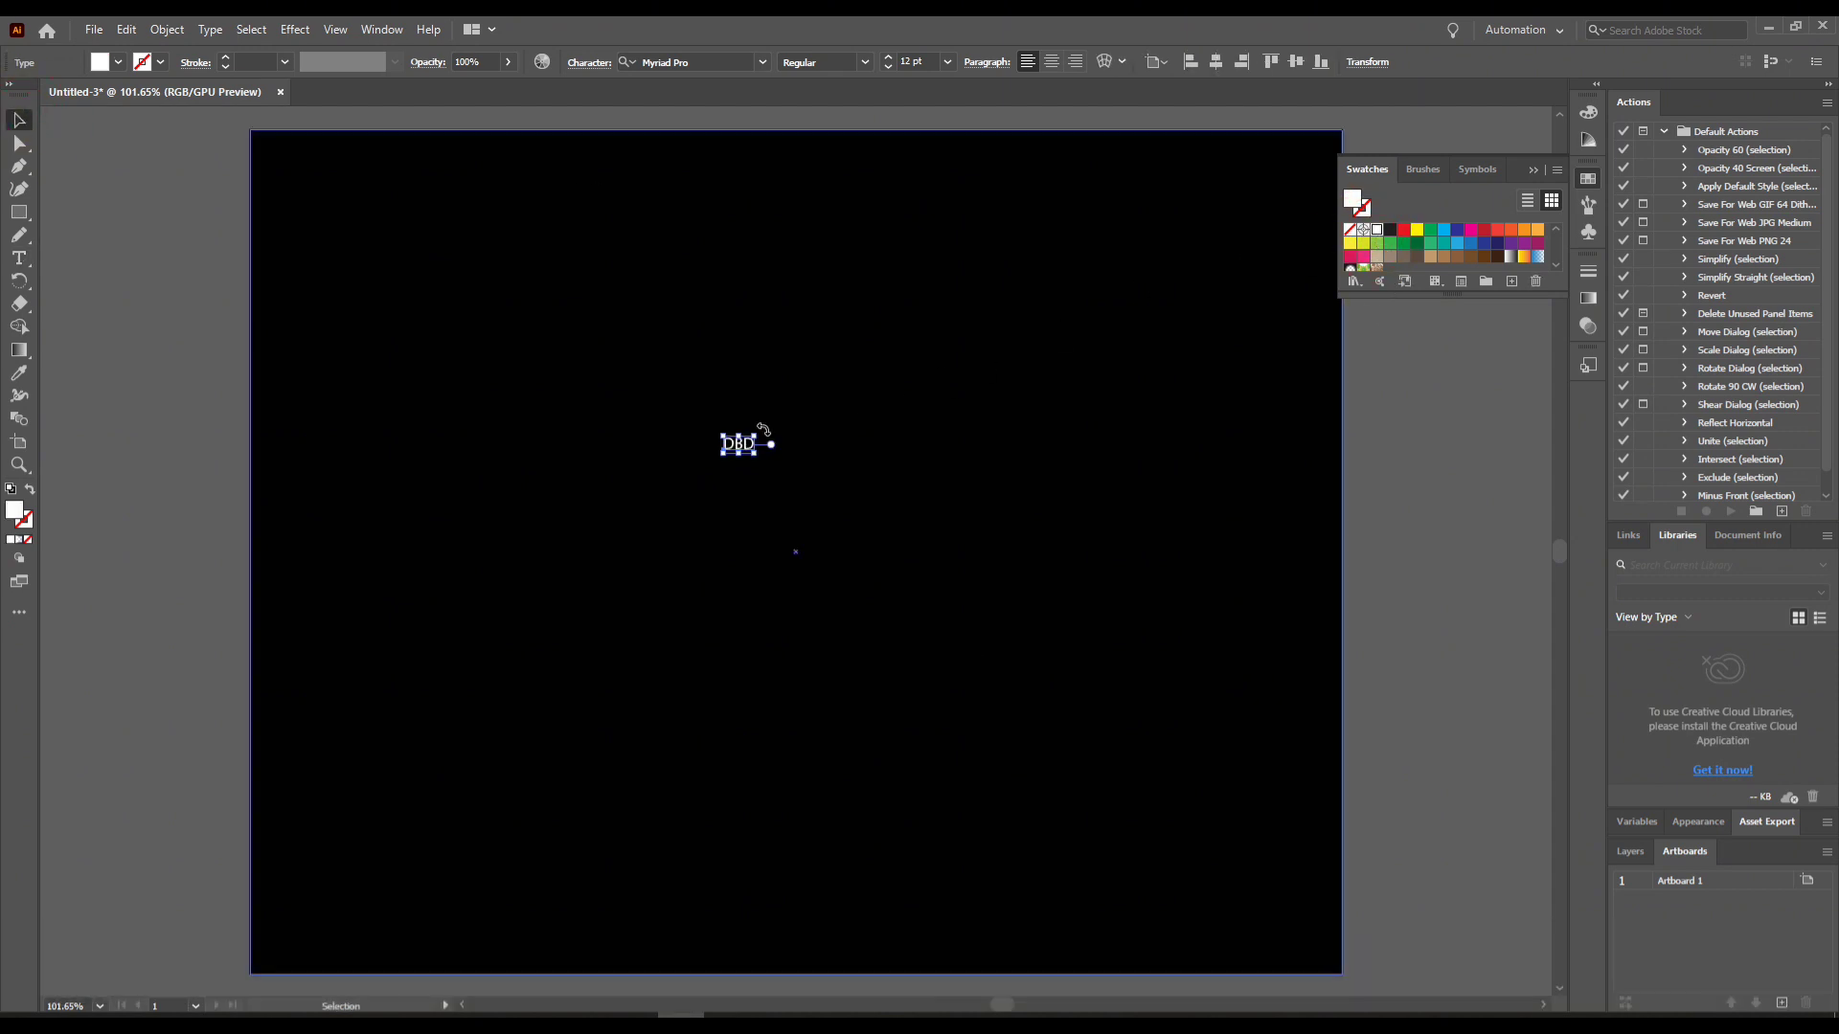
- Enlarge the DBD text proportionally to about 143 pt and place it near the artboard's centre
drag(761, 432, 1002, 293)
drag(953, 396, 1039, 422)
drag(1085, 323, 1009, 364)
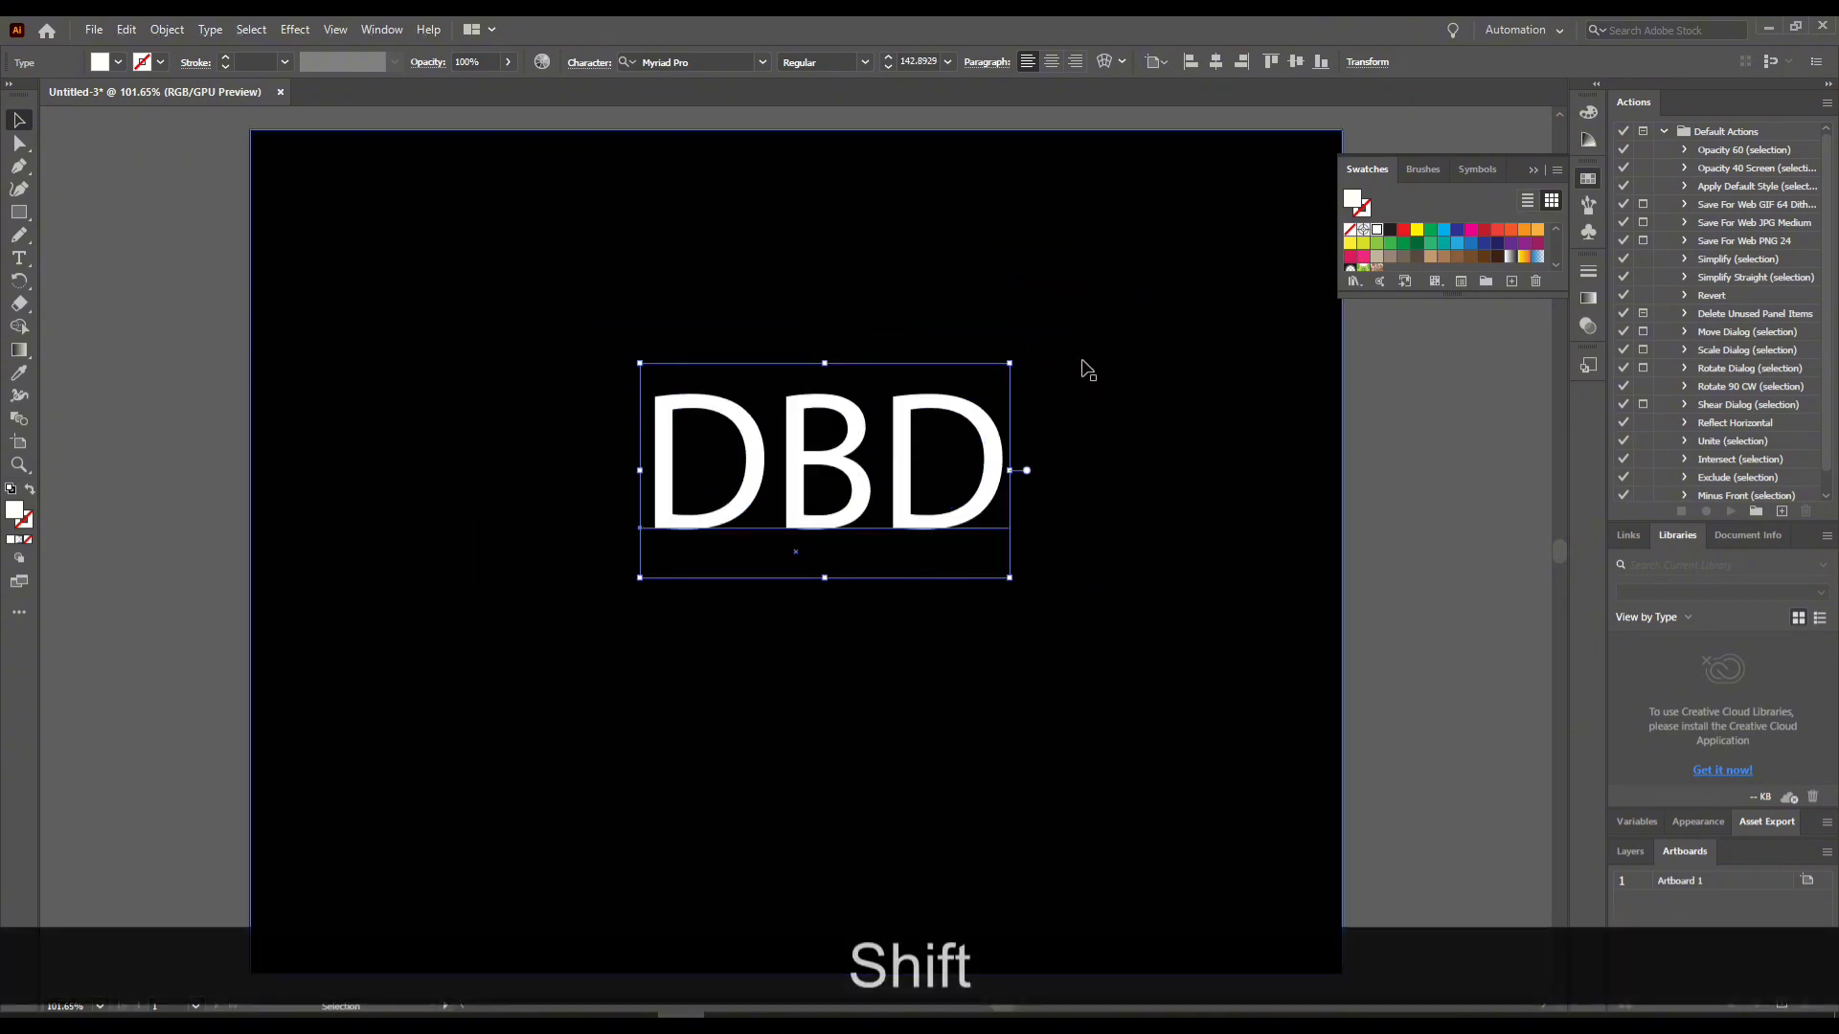
- Browse through fonts for the DBD text and set it to Rockybilly
click(666, 59)
key(Down)
key(Down)
key(Down)
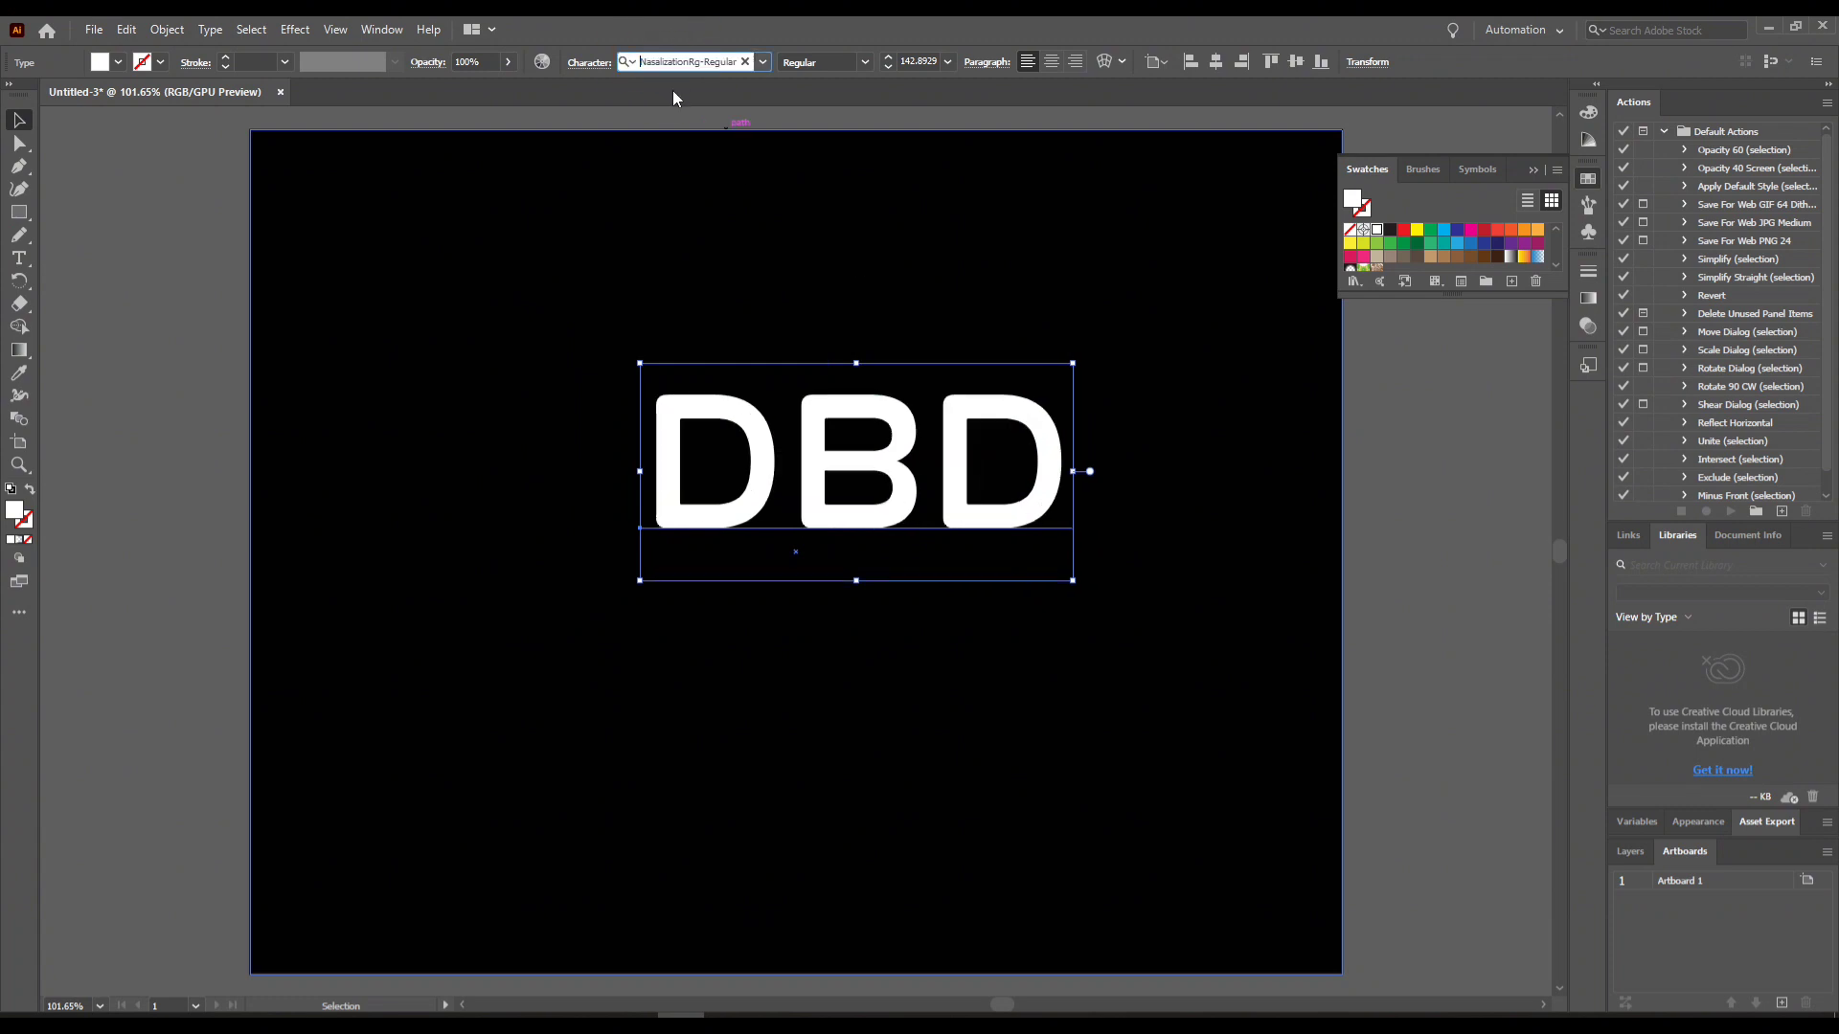
key(Down)
key(Down)
key(Down)
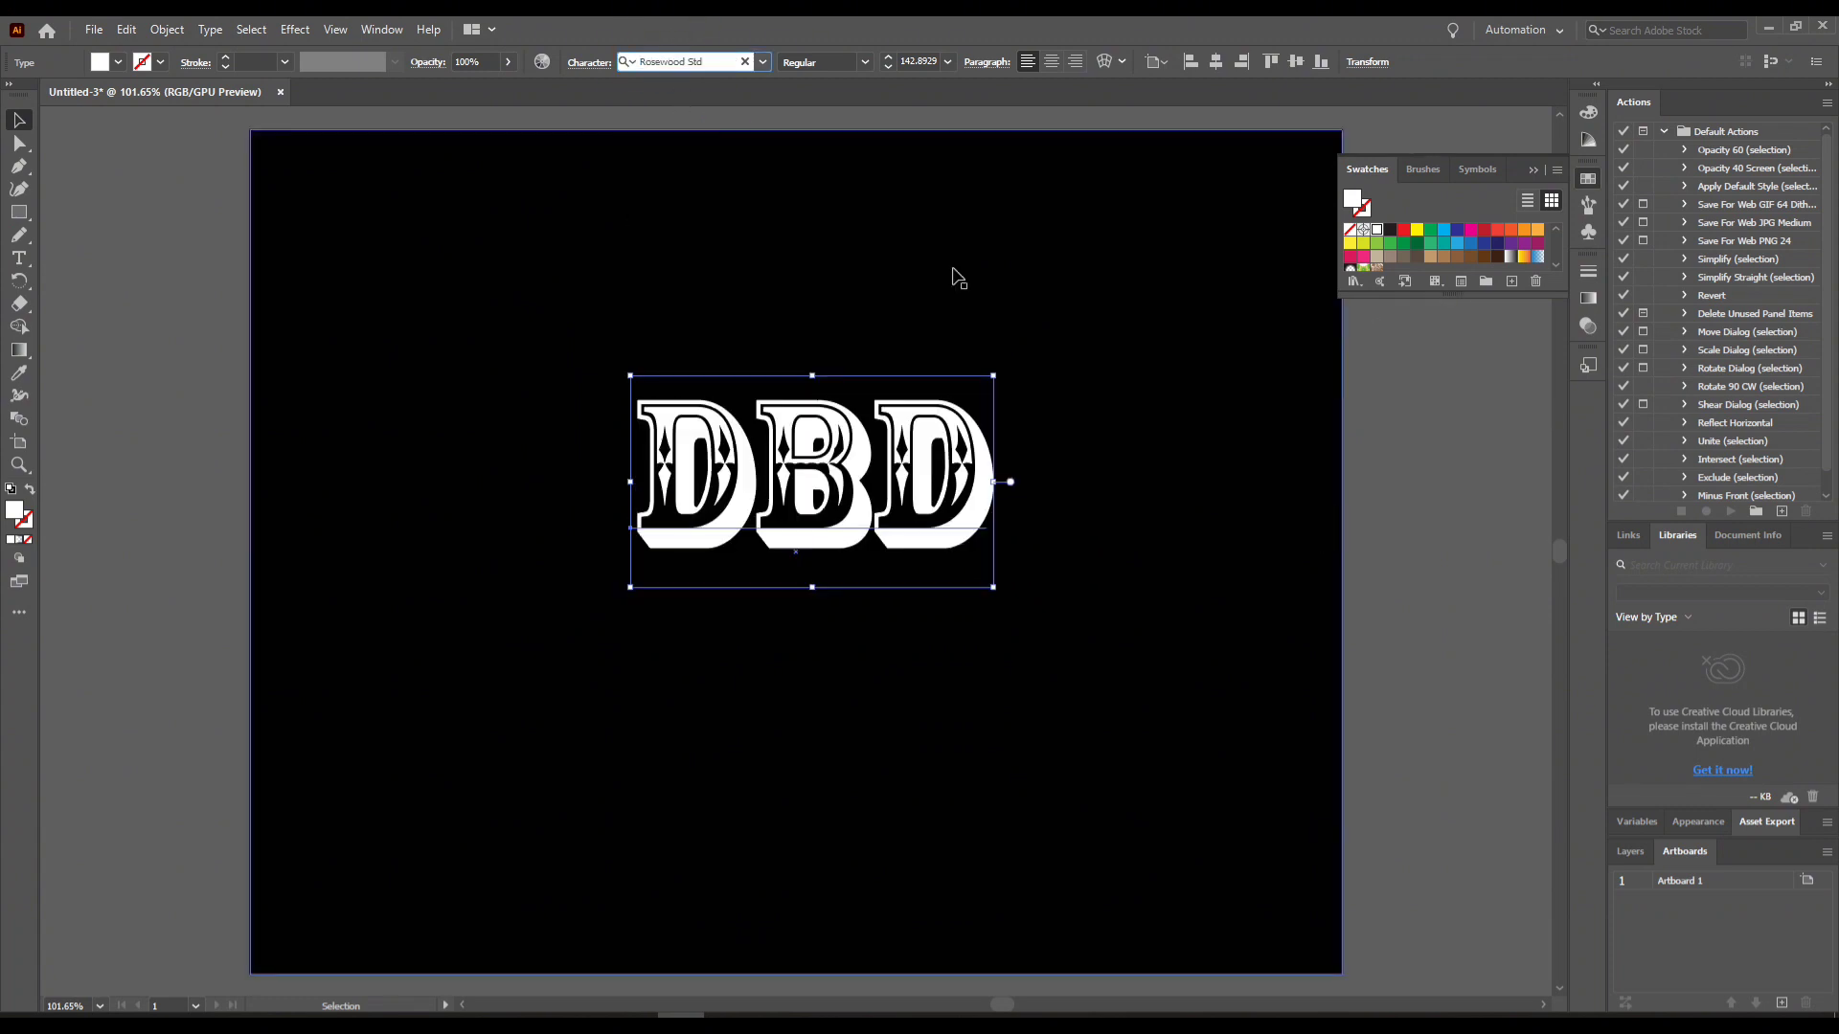
key(Down)
key(Up)
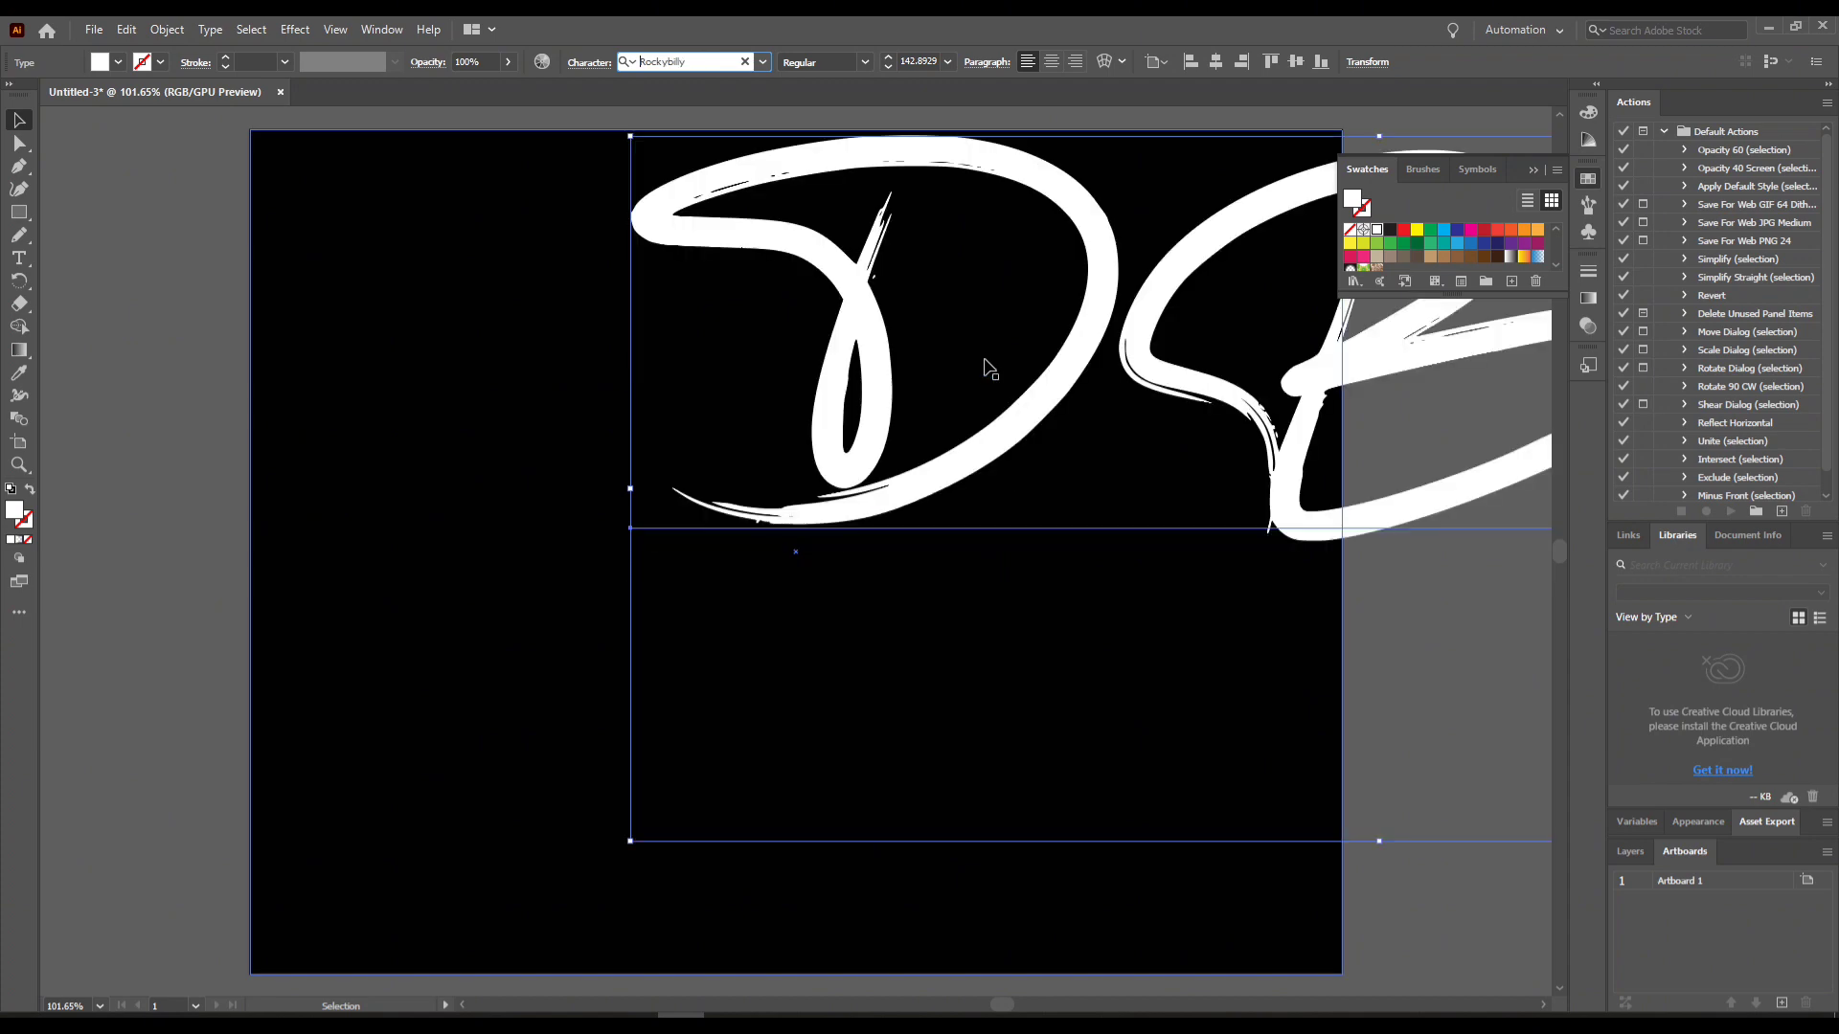
- Move the oversized DBD lettering over the artboard and scale it down proportionally to about 55 pt
drag(910, 400, 1022, 524)
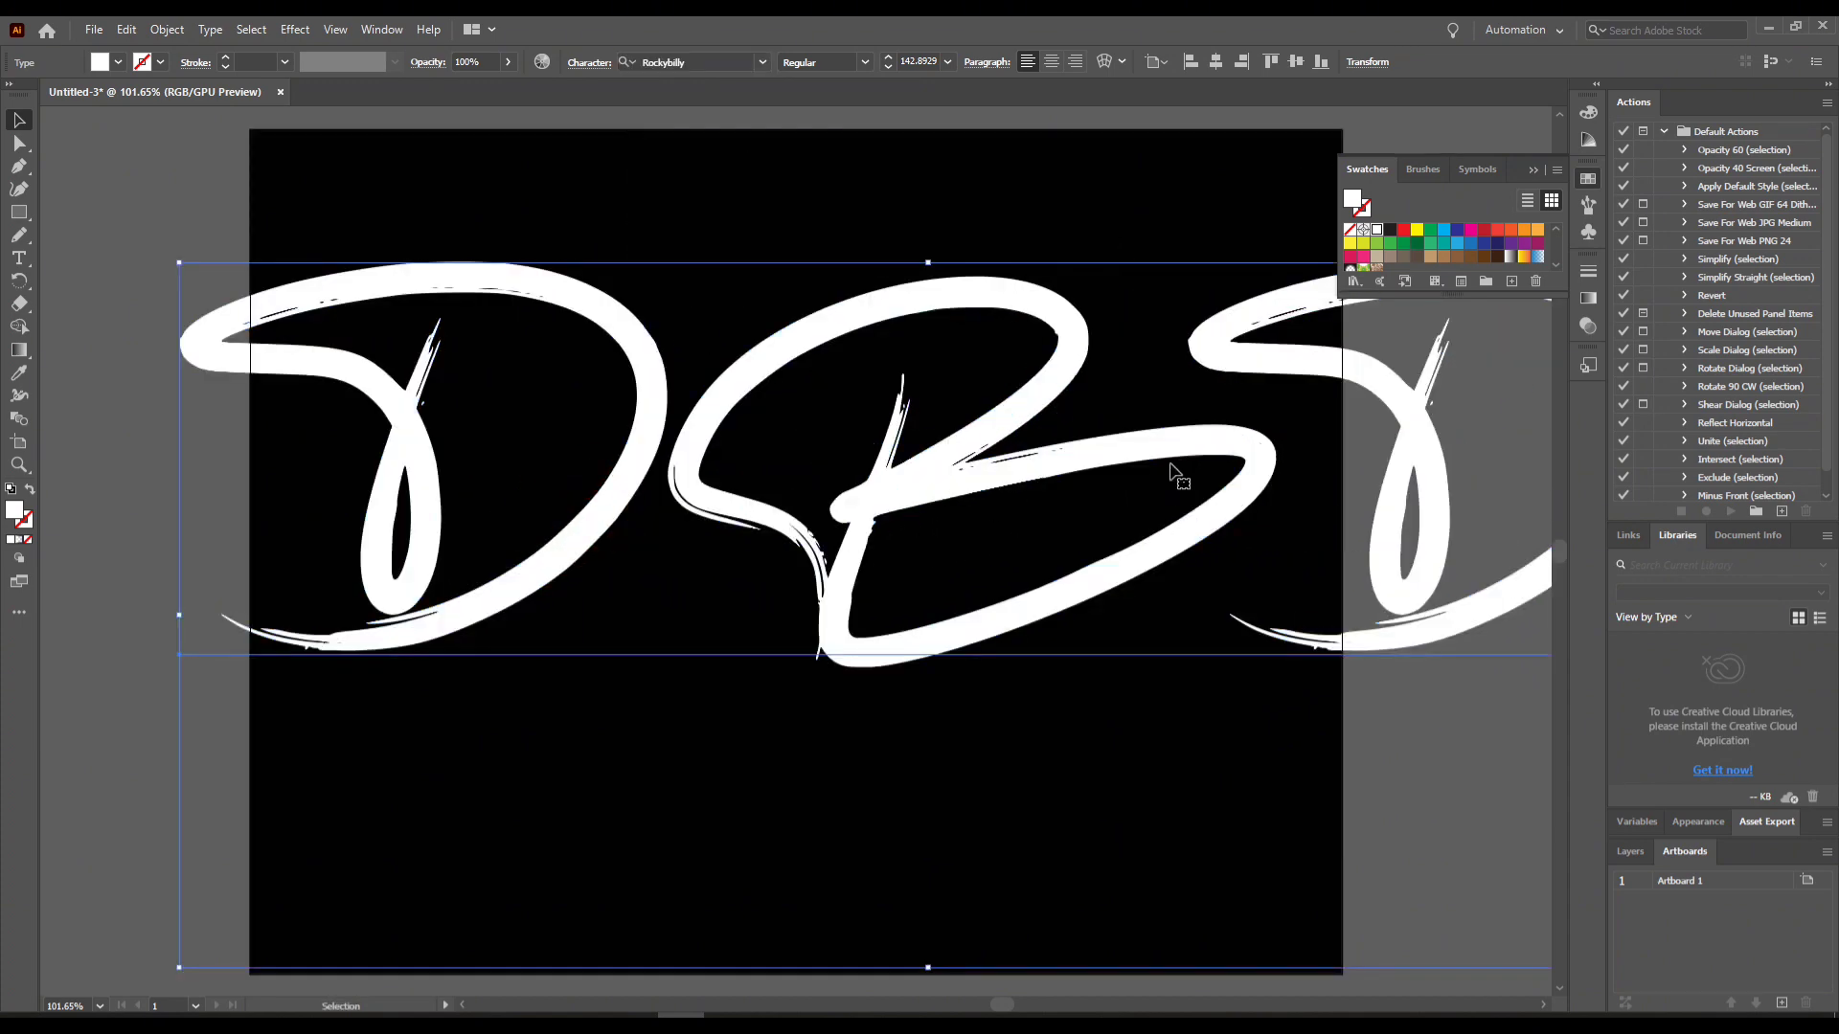
drag(1178, 480, 1046, 440)
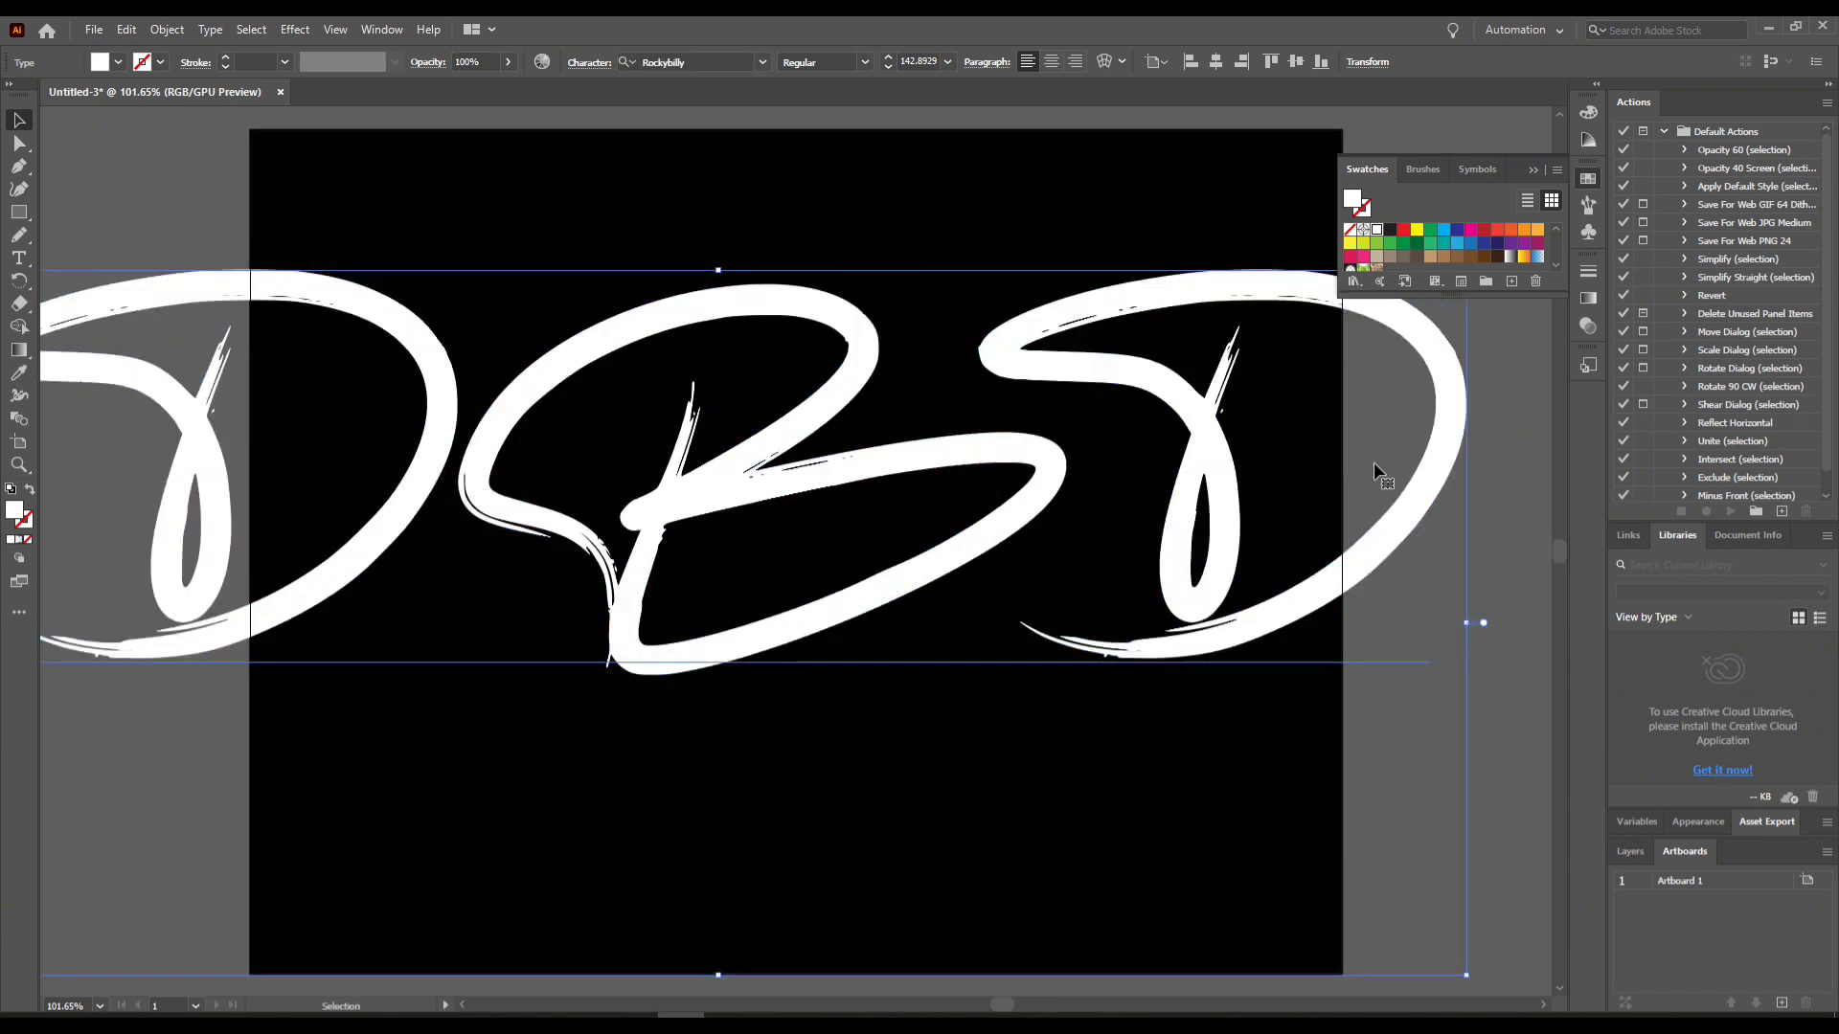
drag(1373, 470, 1259, 536)
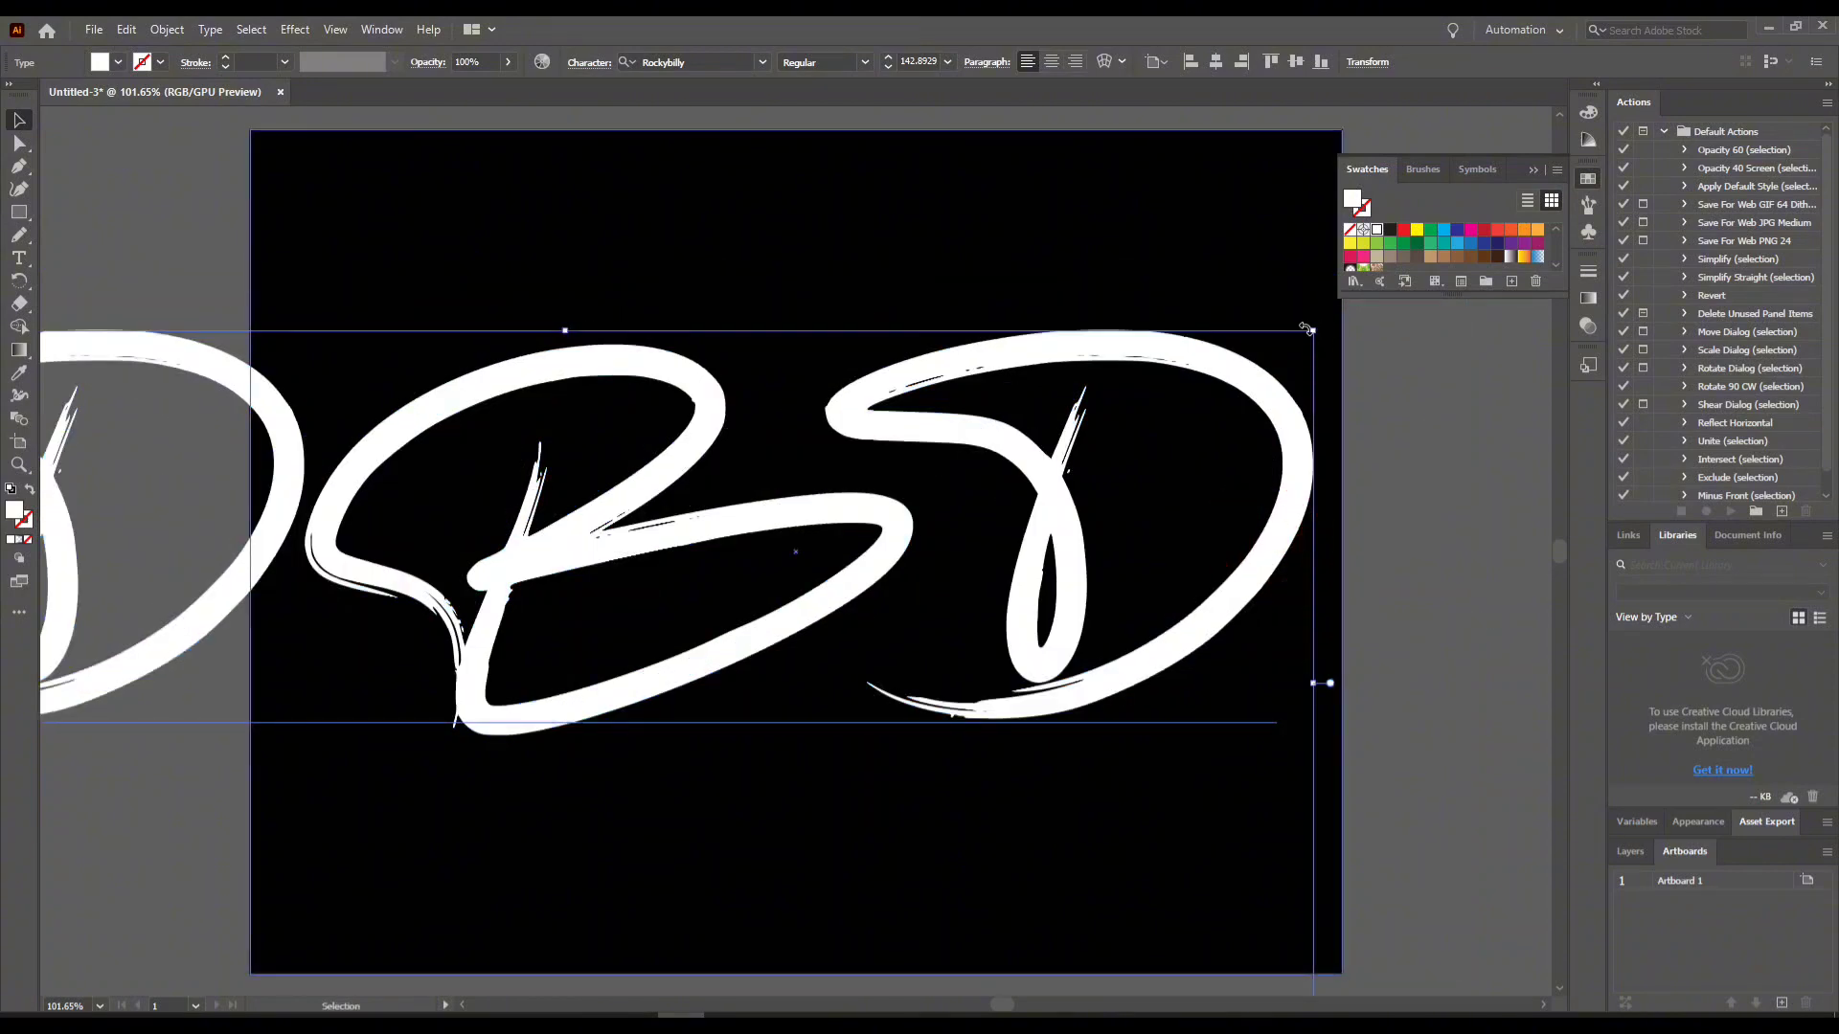
drag(1312, 331, 976, 380)
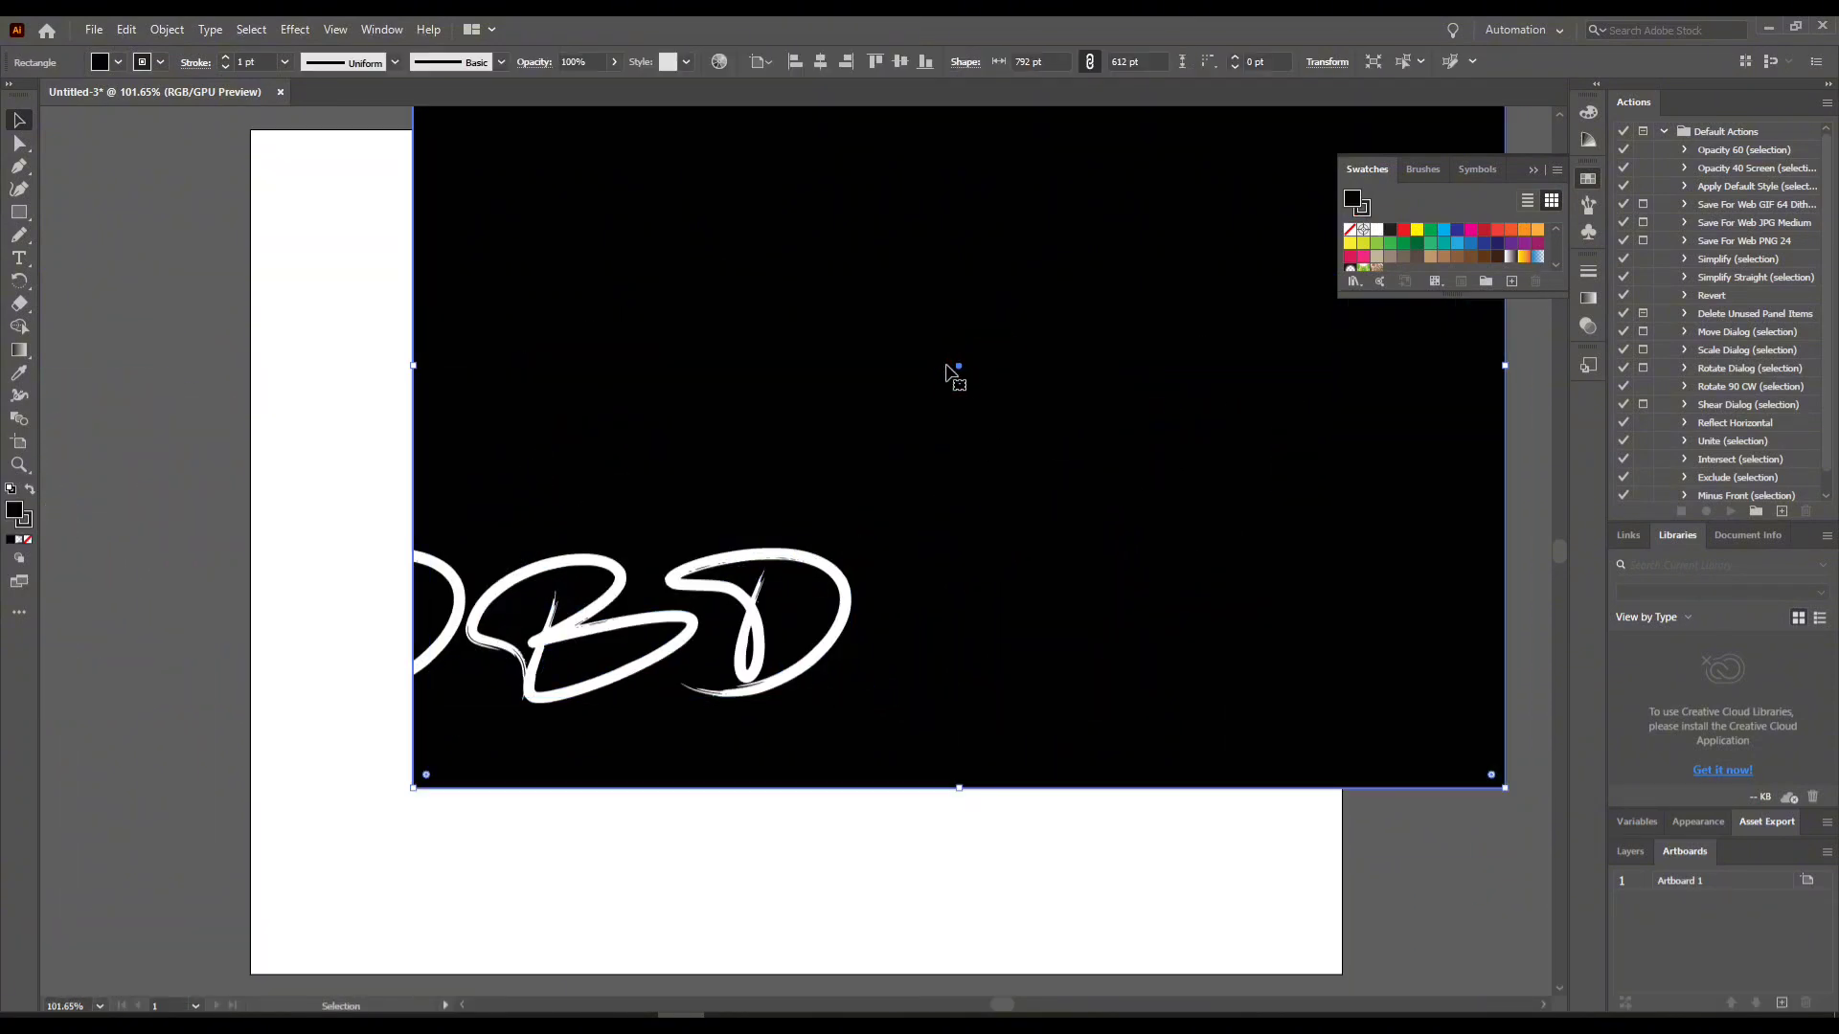
- Undo the accidental move of the black background rectangle and lock it in place
key(ctrl+z)
key(ctrl+2)
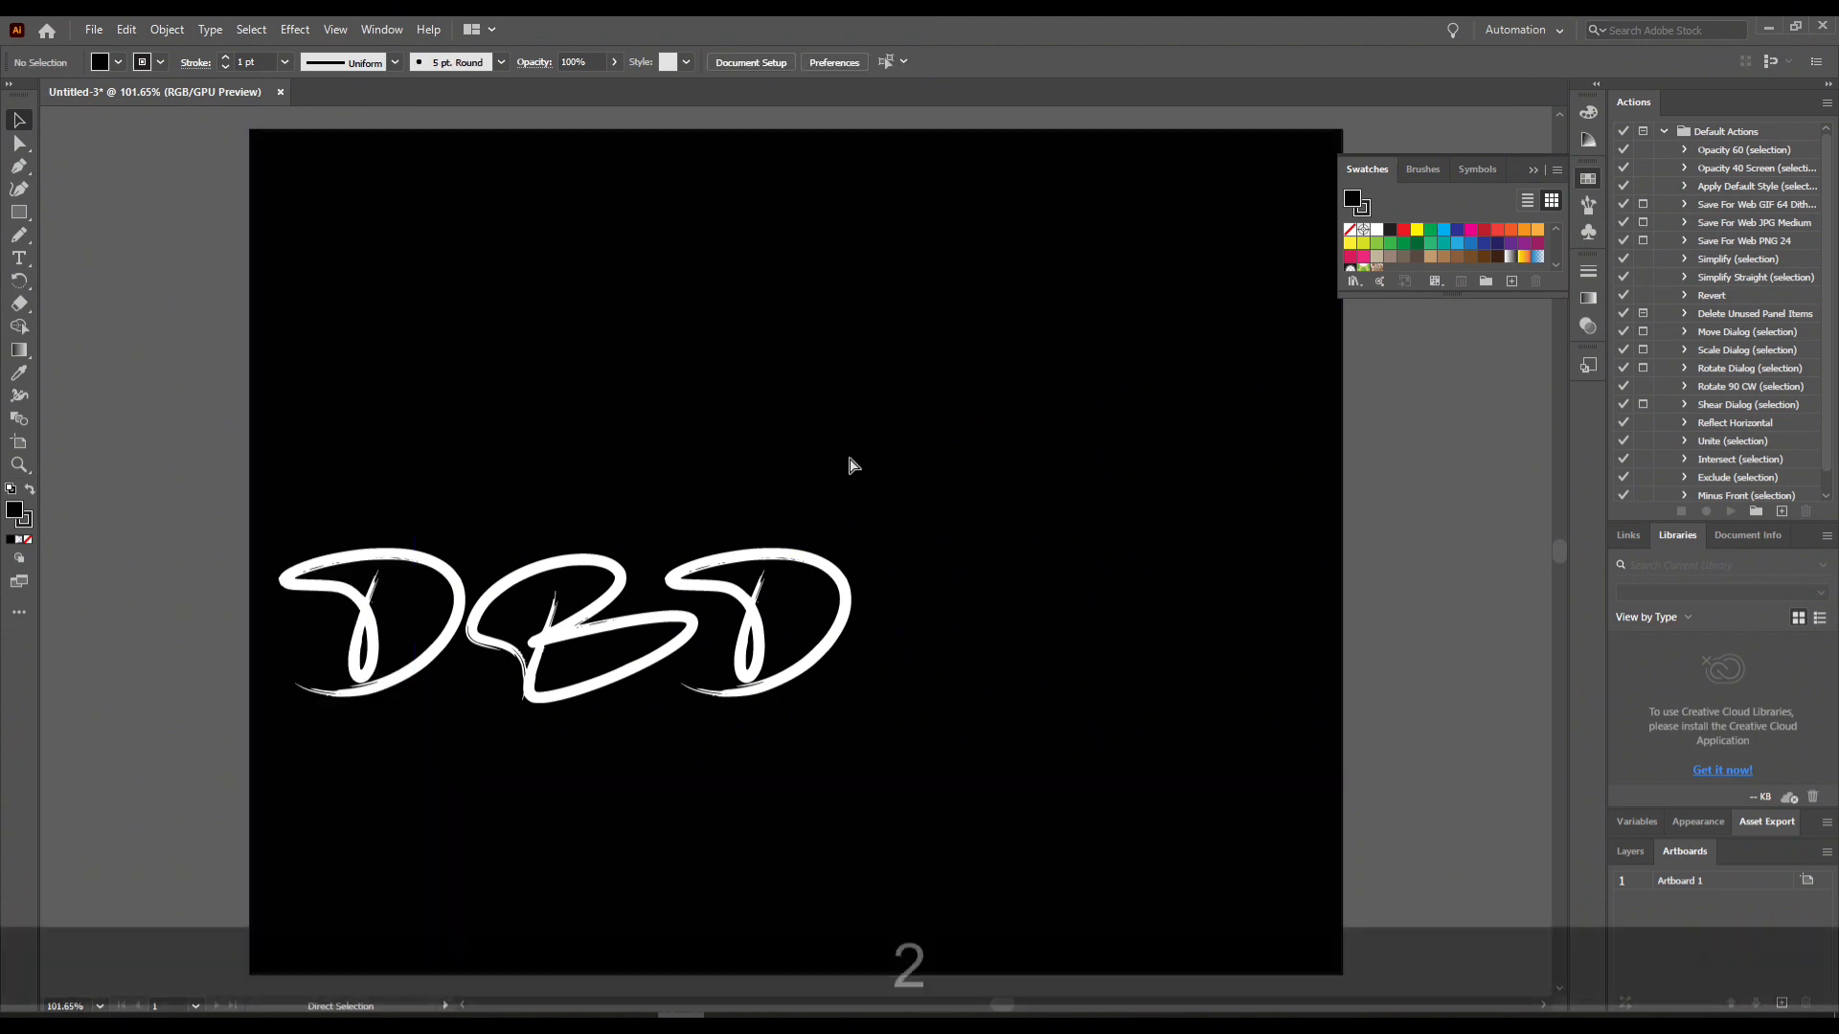
click(977, 472)
- Move the DBD lettering to the artboard's centre and reduce it proportionally to about 50 pt
click(668, 759)
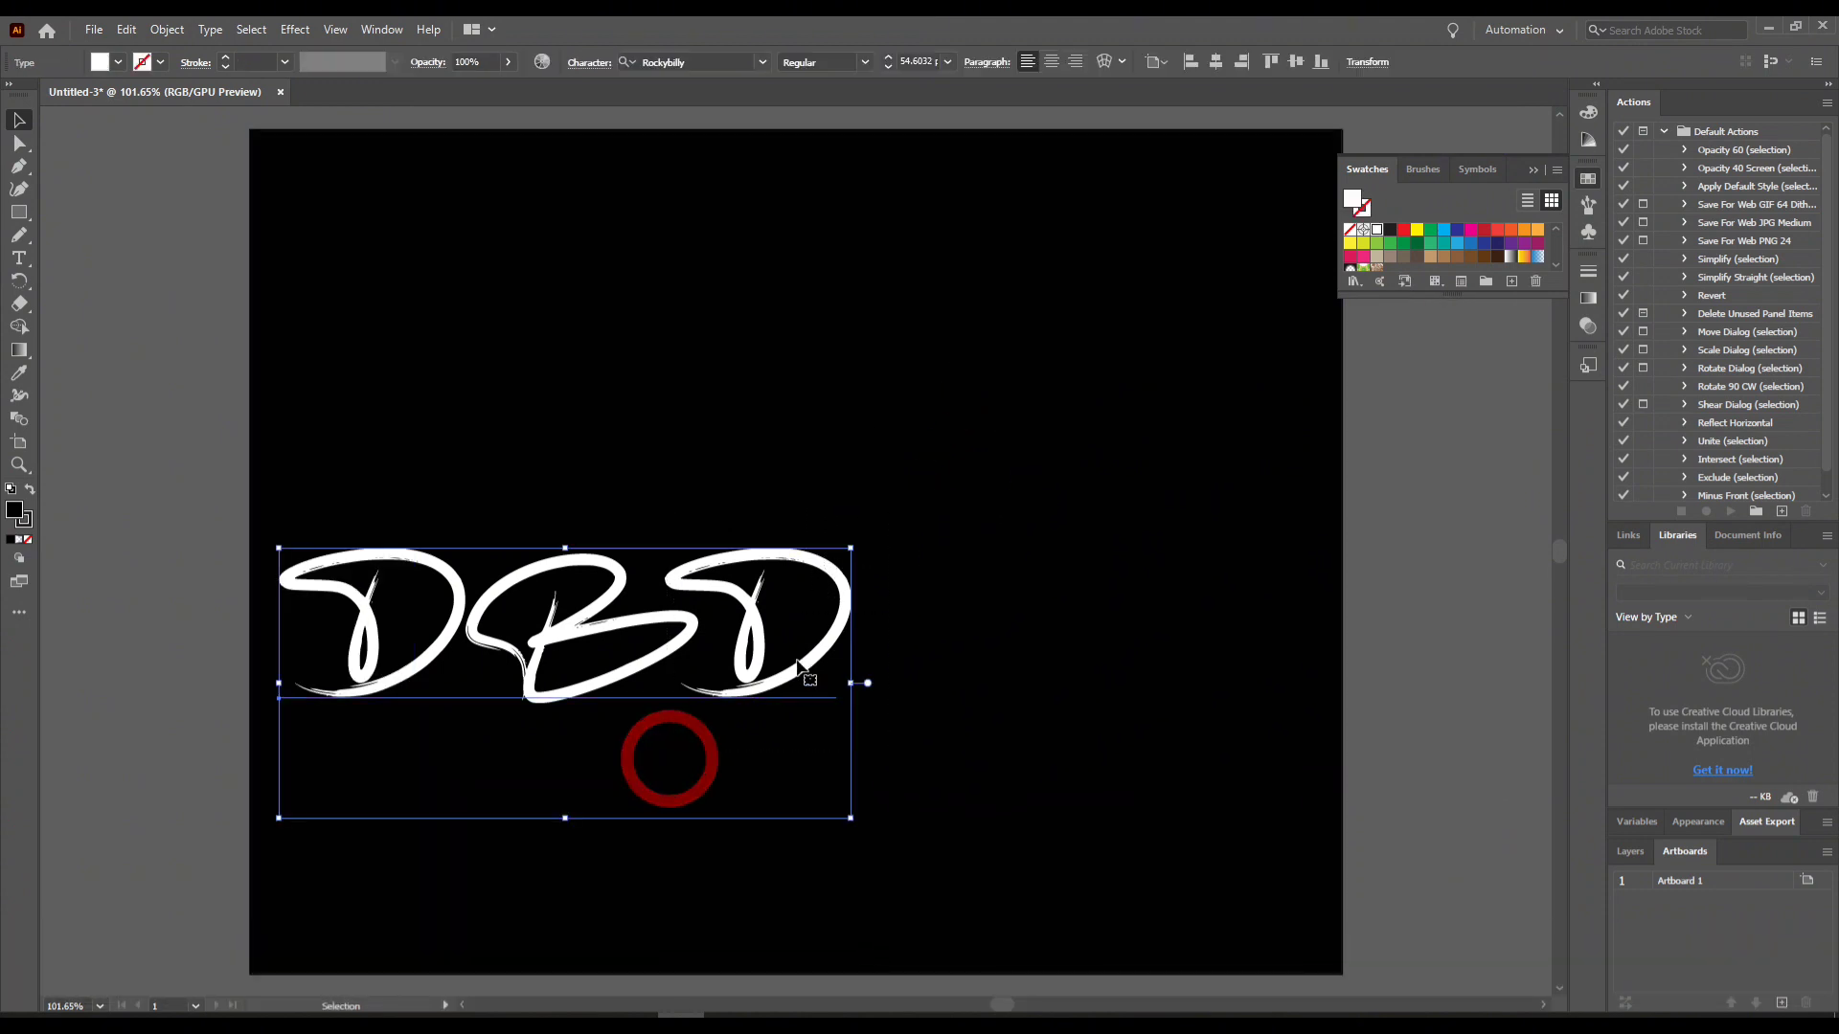
drag(746, 621, 958, 465)
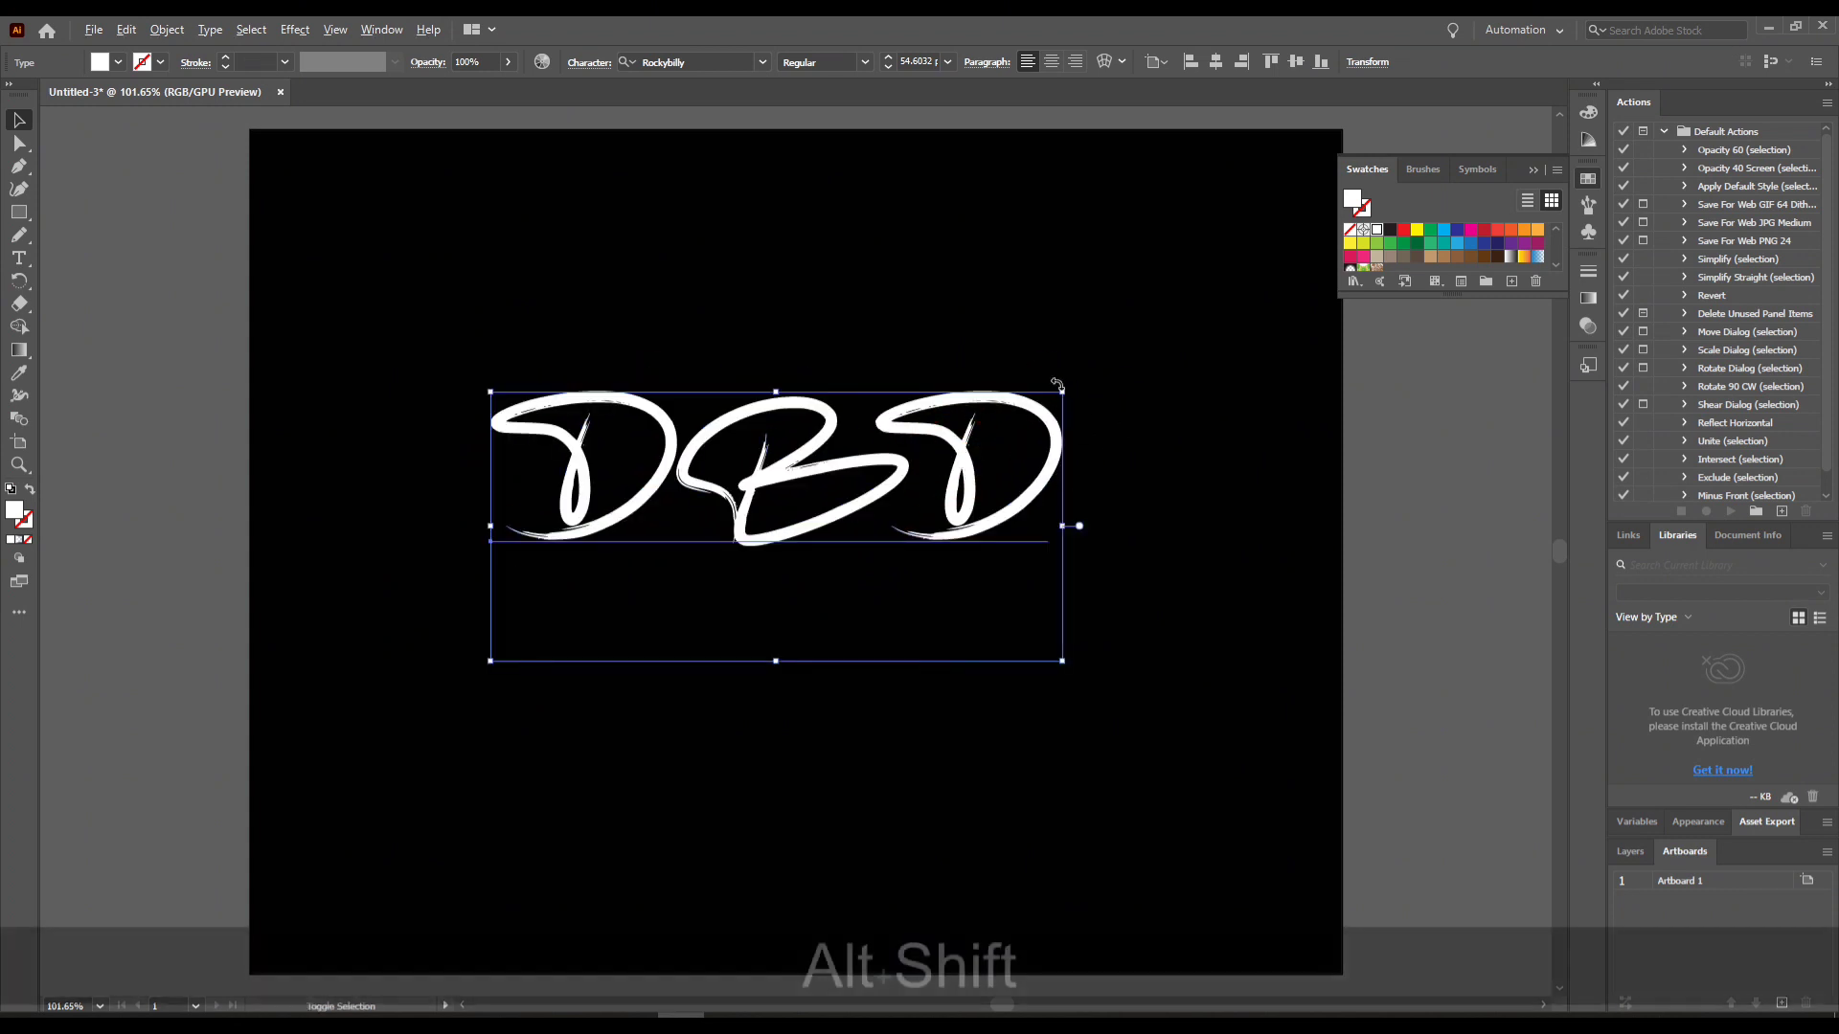
drag(1063, 390, 1052, 406)
drag(938, 461, 970, 460)
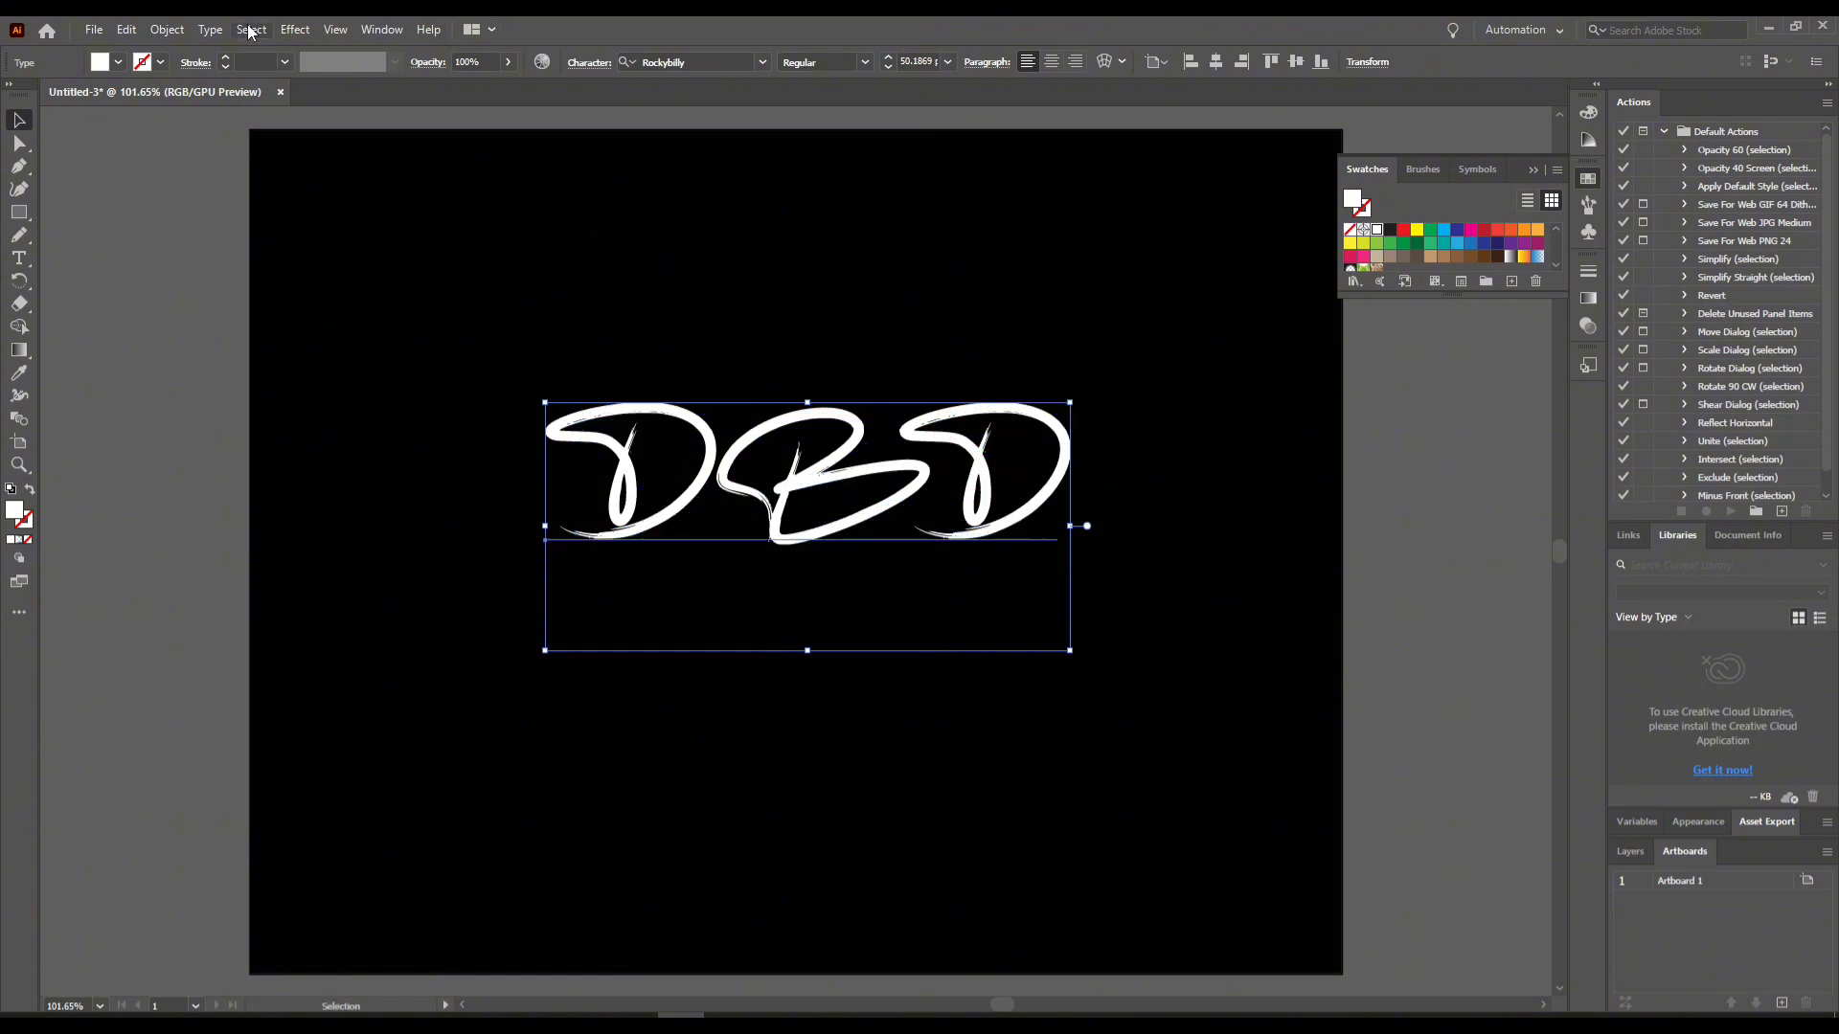
- Copy the DBD lettering and paste the duplicate in place over the original
click(126, 27)
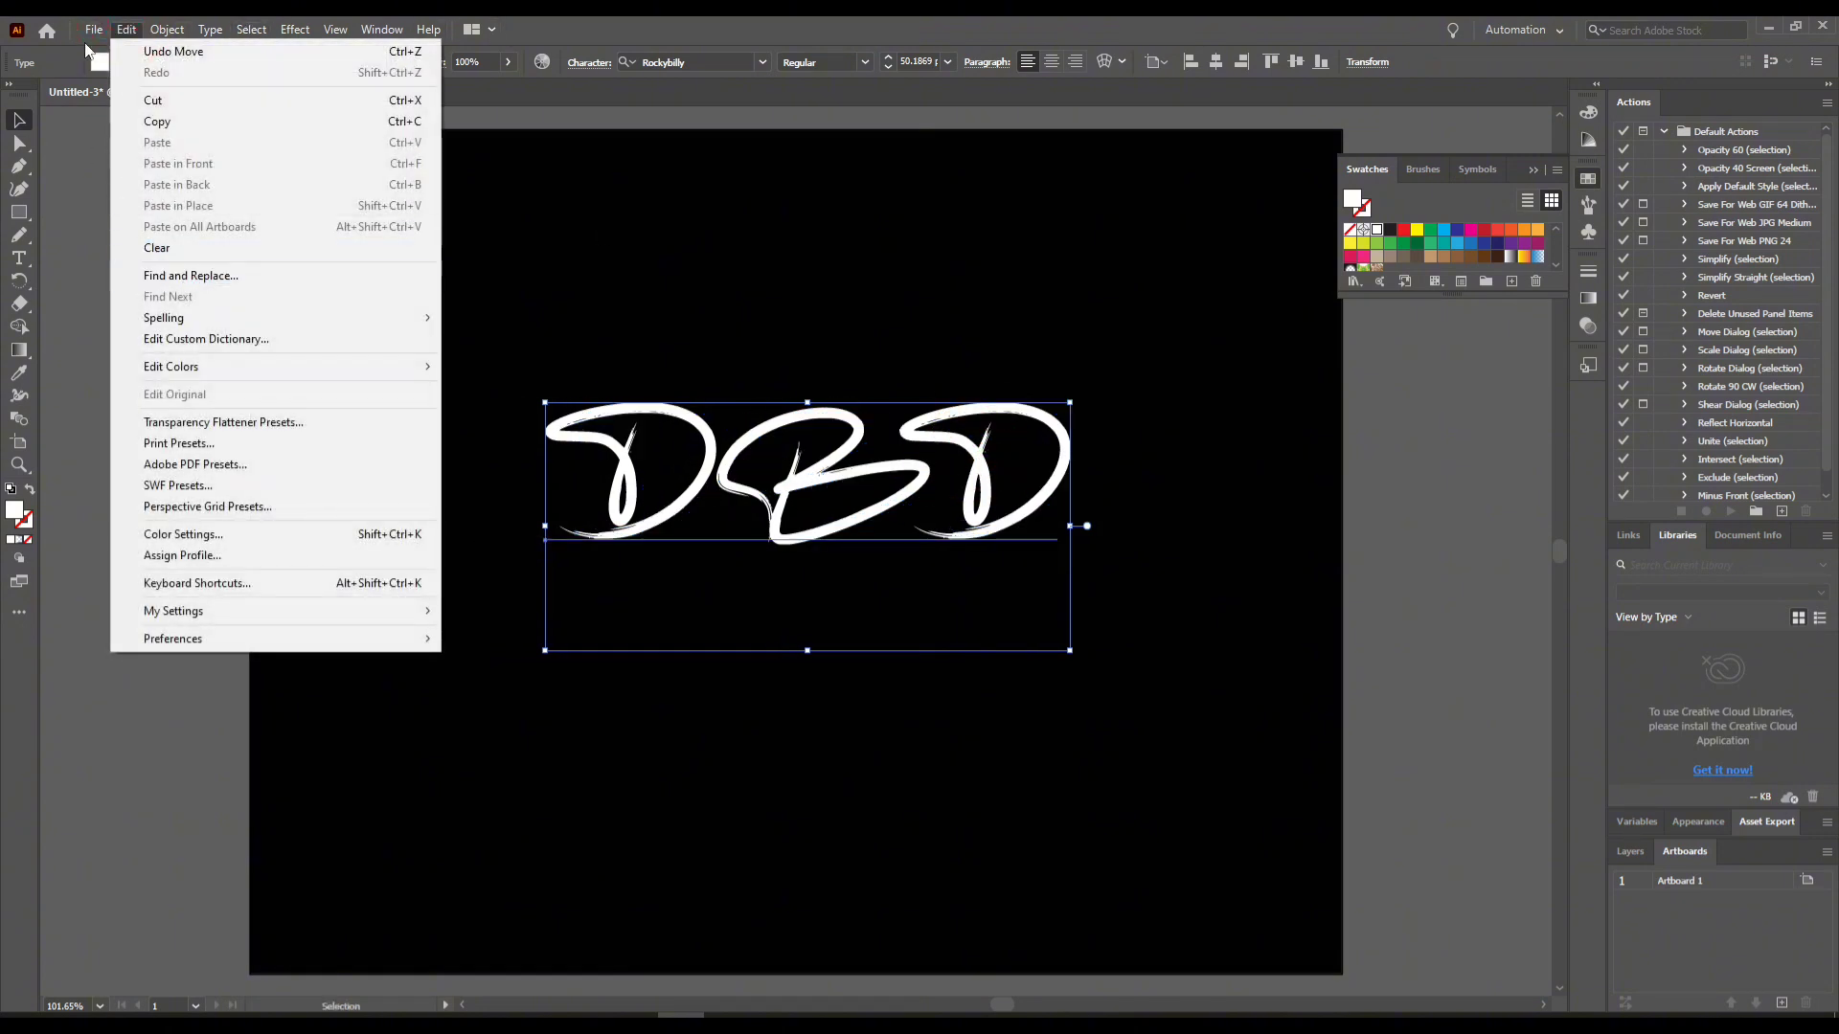
click(153, 122)
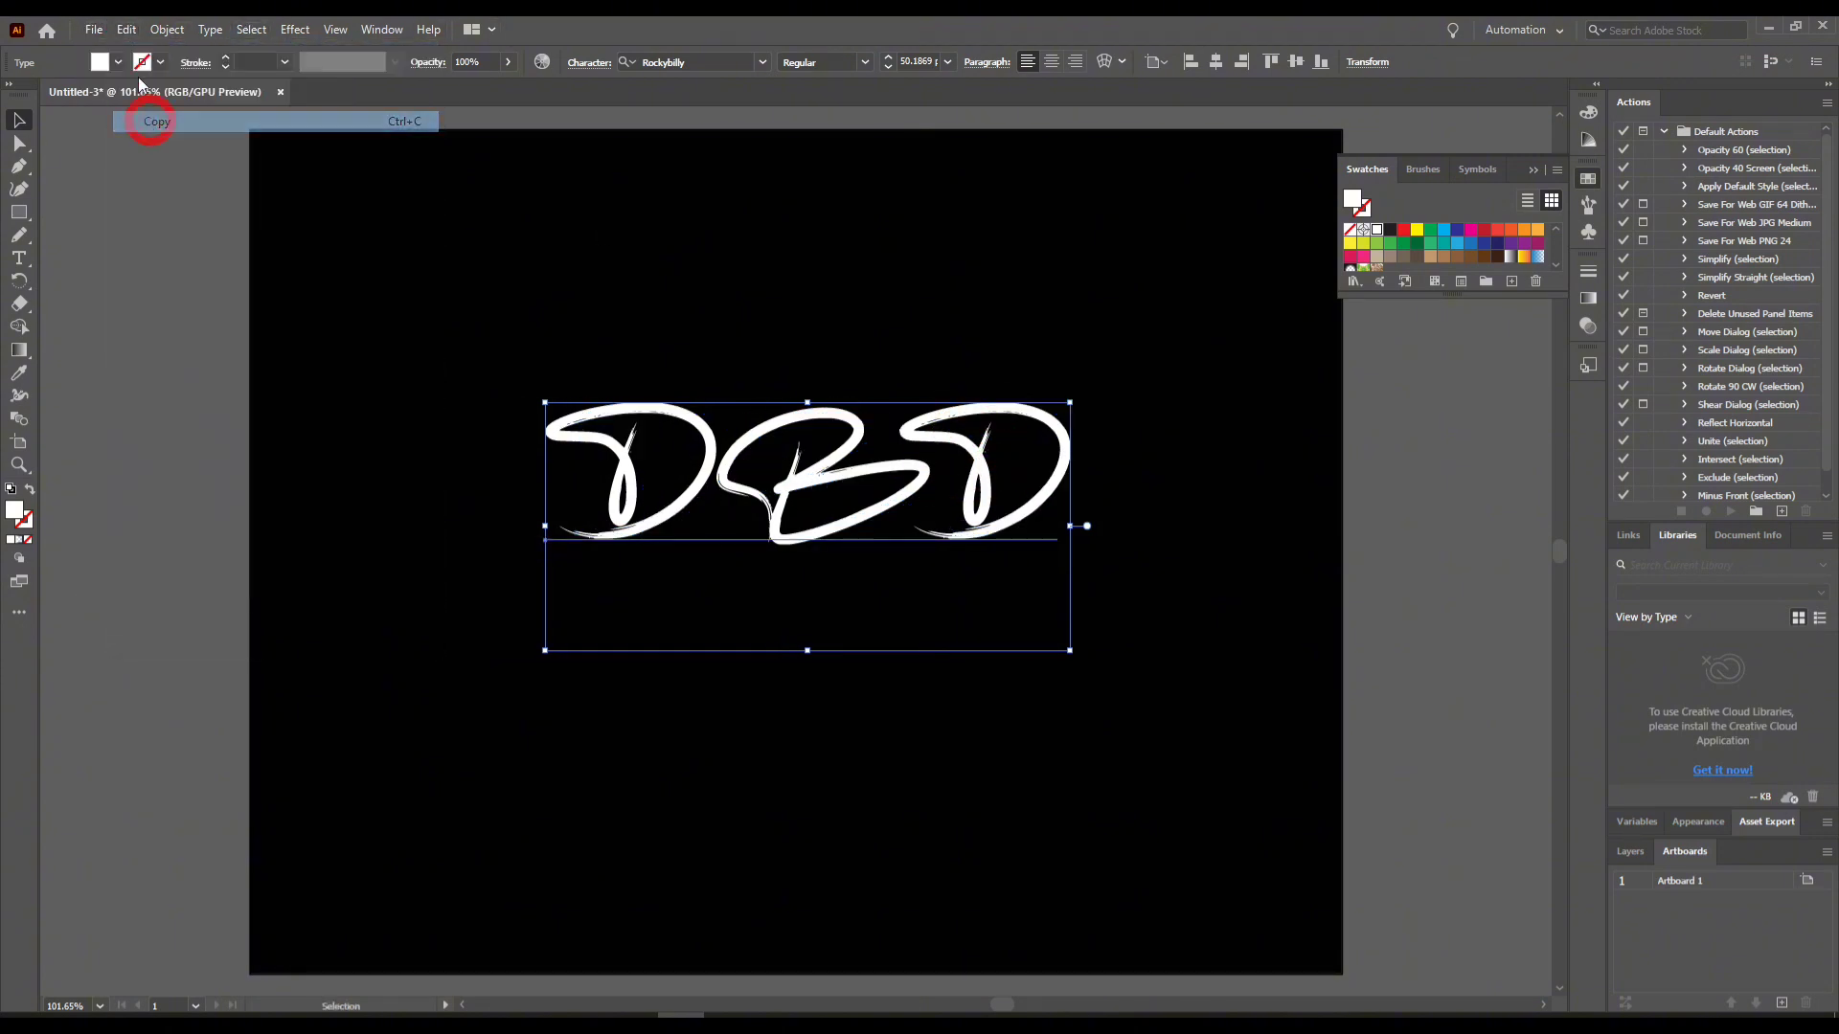
click(127, 29)
click(173, 206)
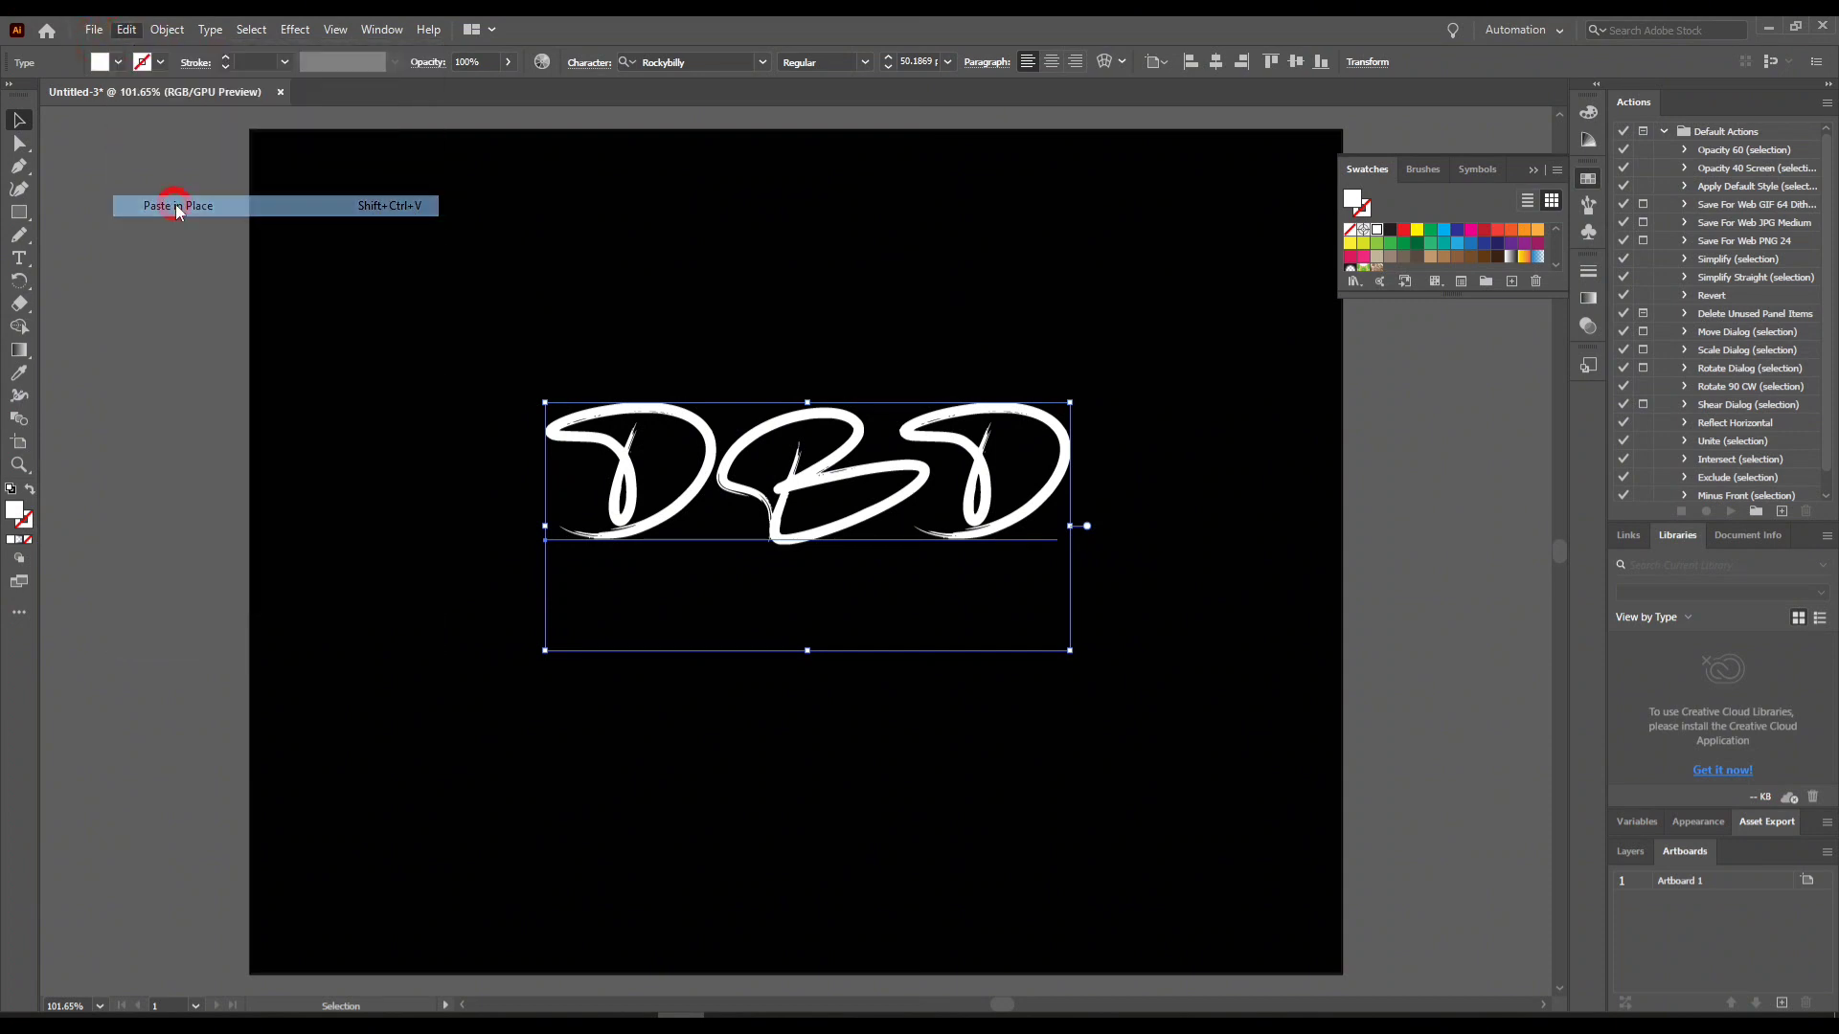
- Apply a Gaussian Blur with a radius of 0 pixels to the pasted DBD copy
click(298, 30)
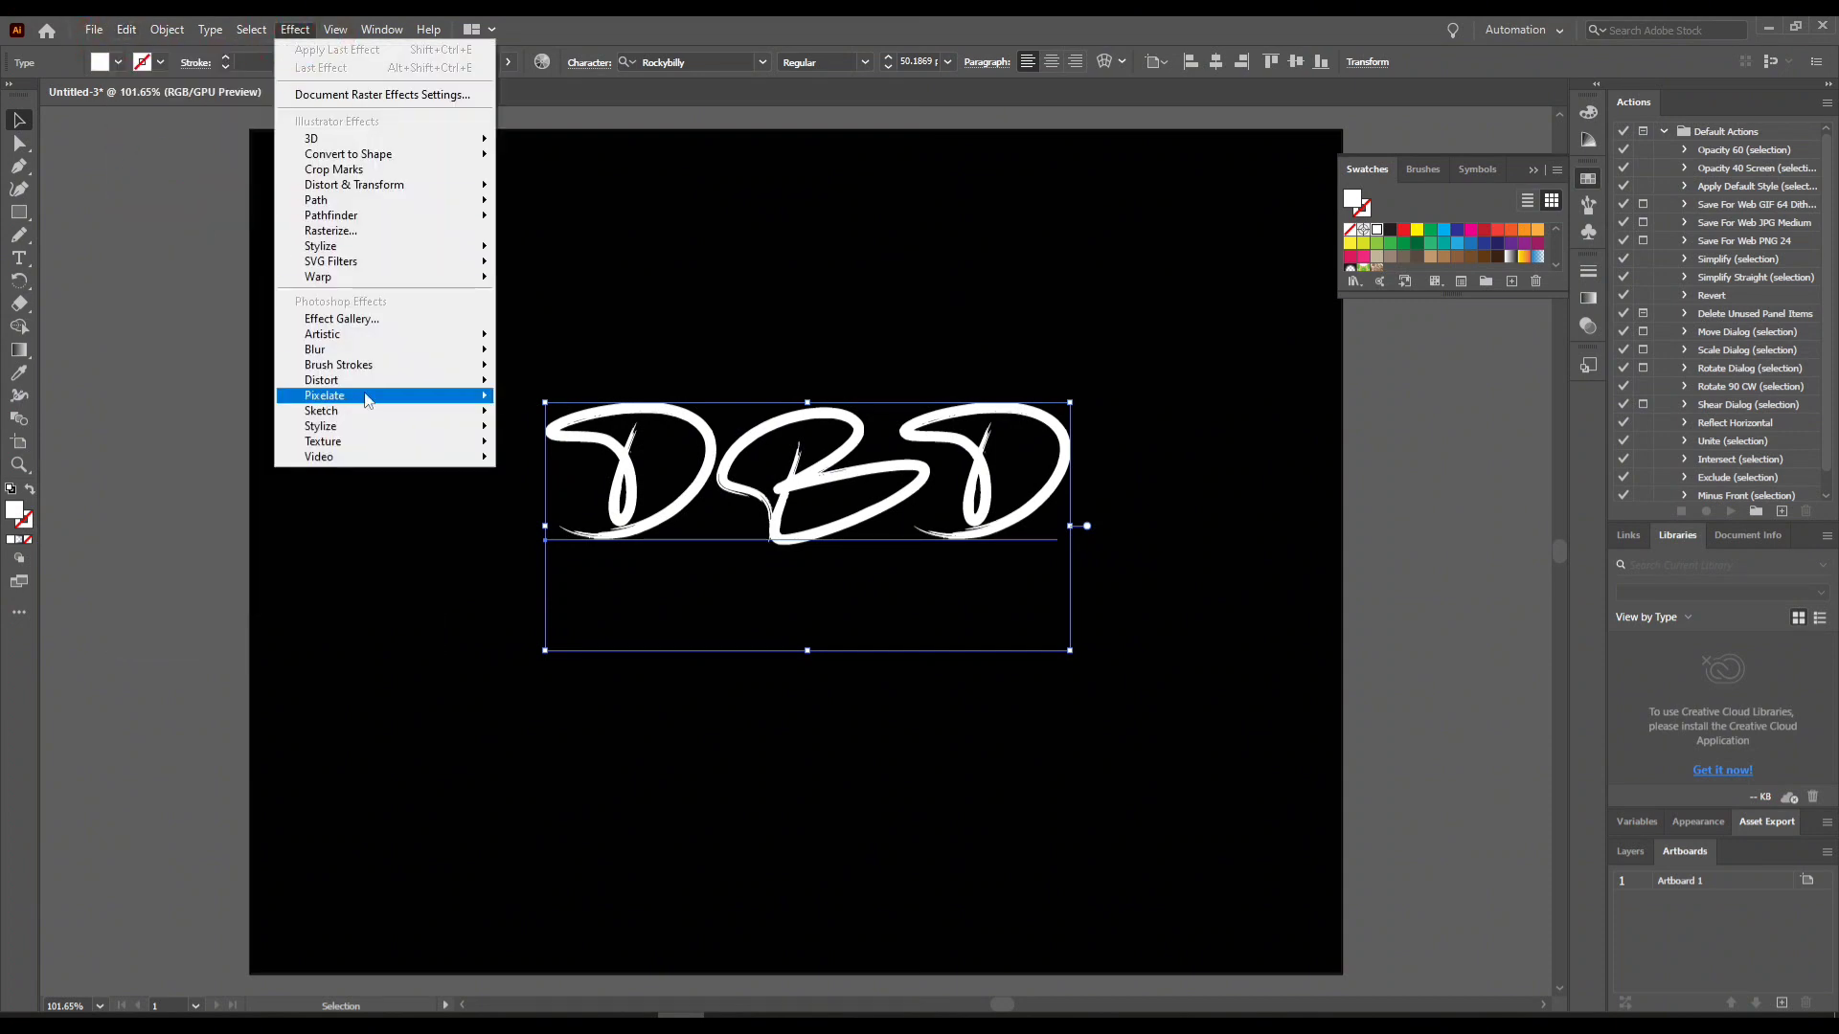
mouse_move(369, 350)
click(593, 351)
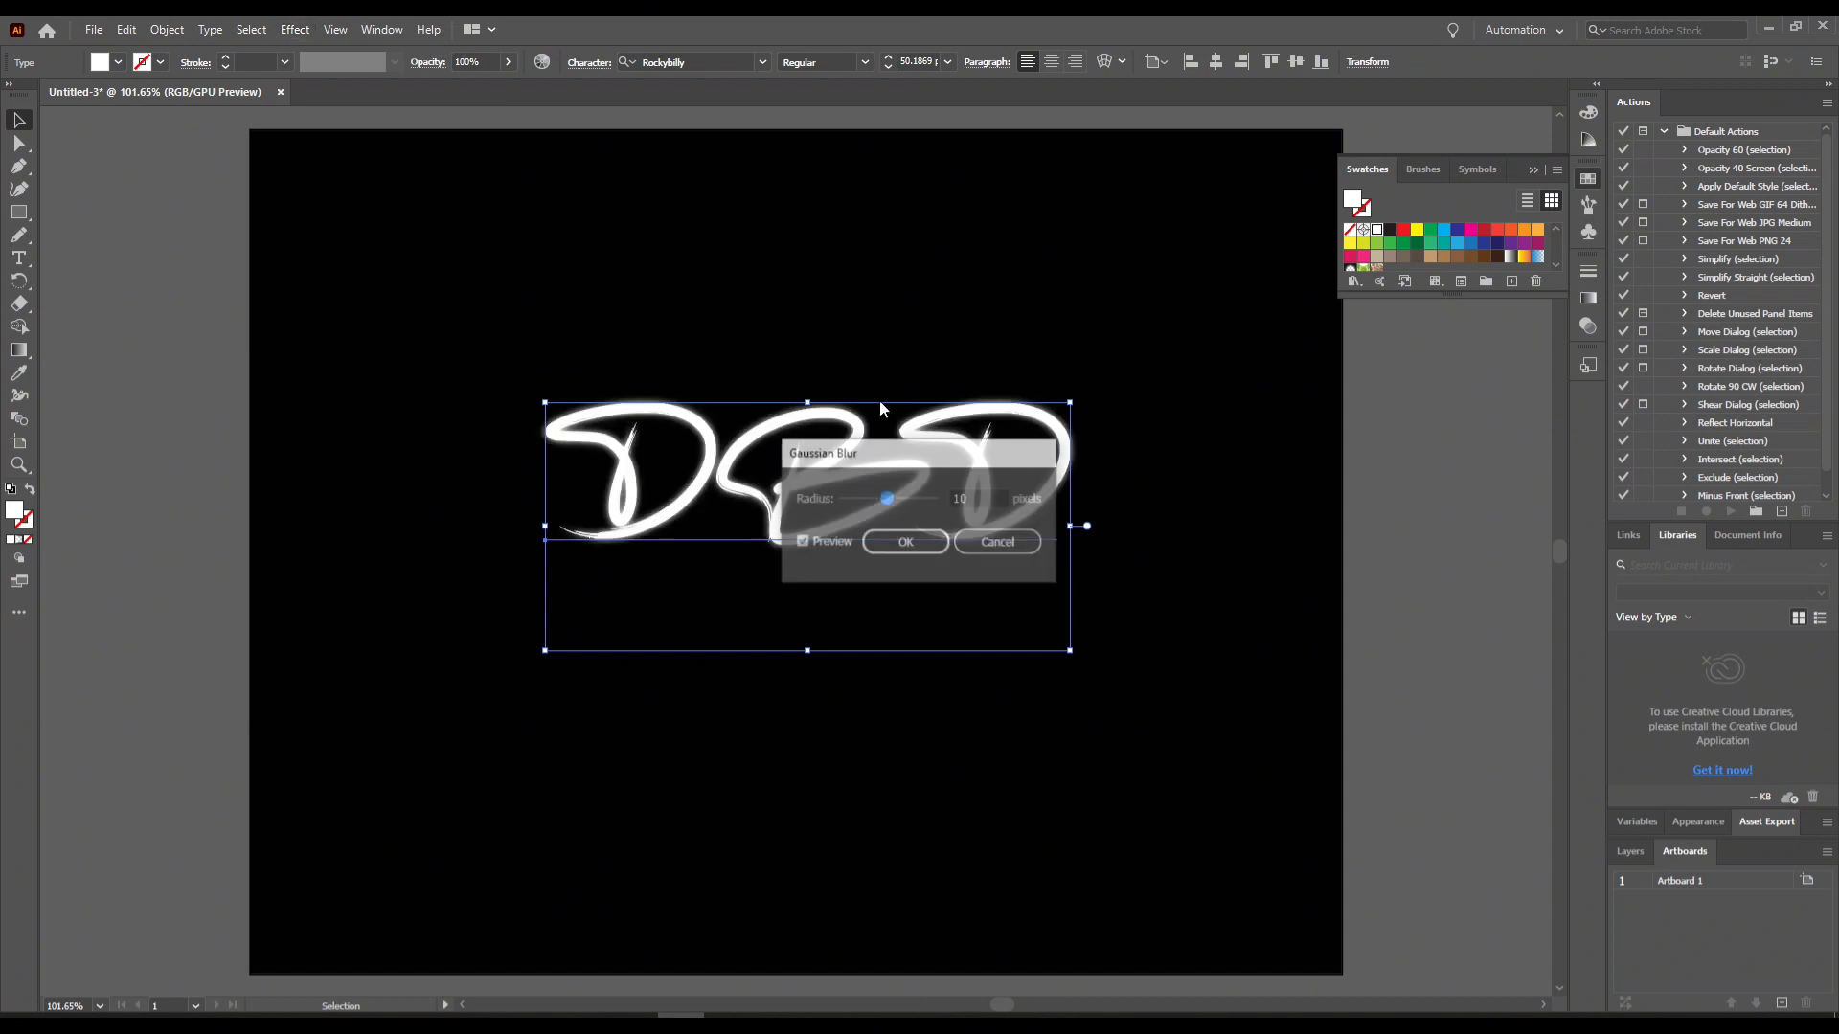
text(0)
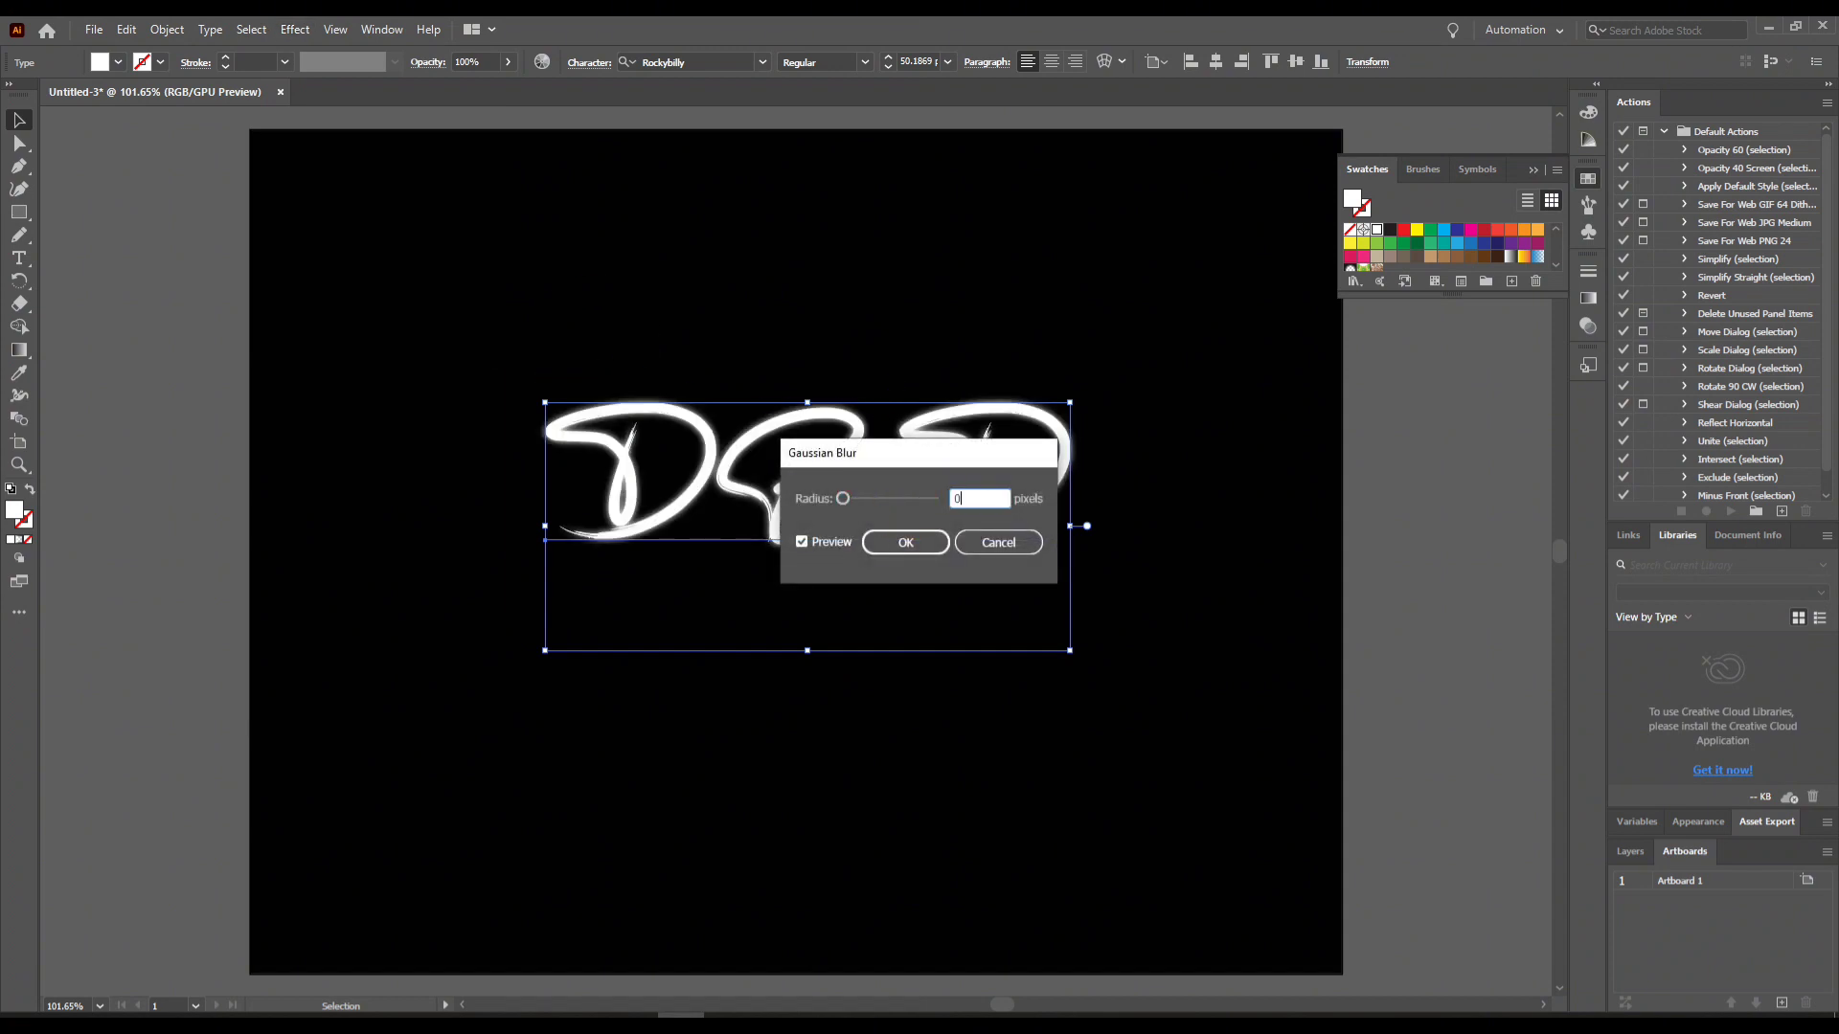
key(Return)
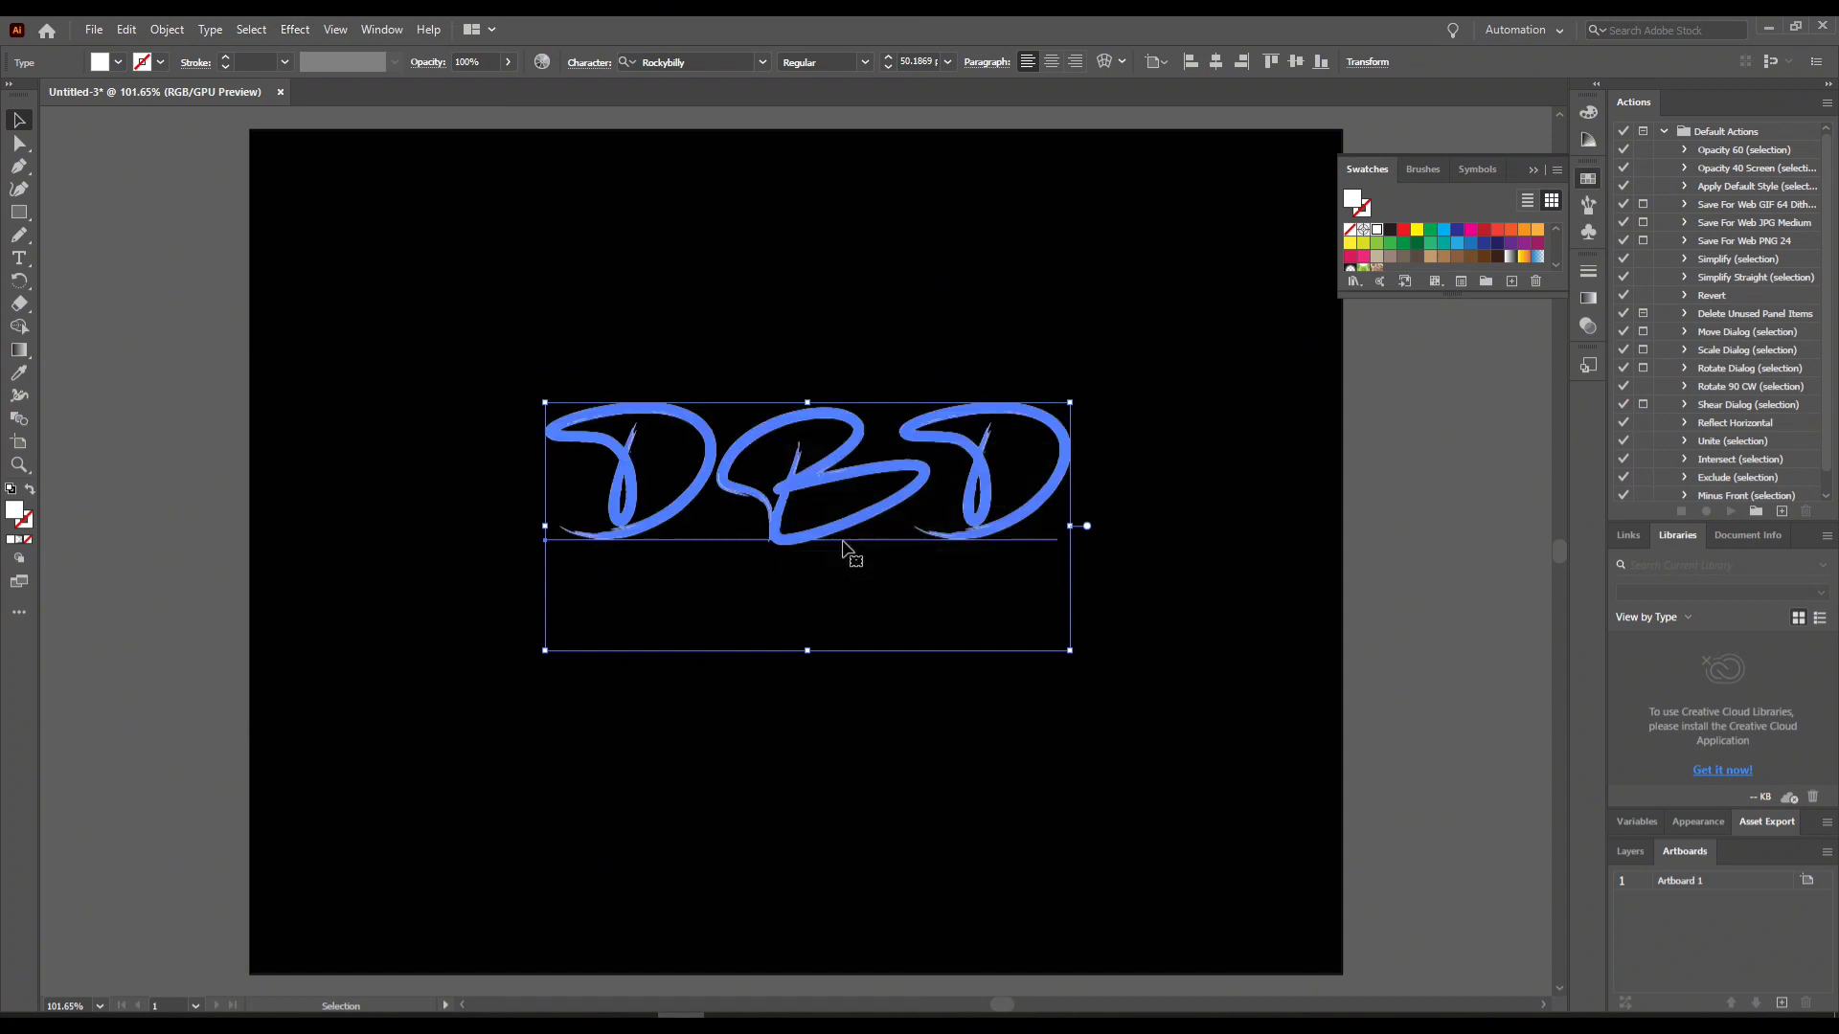
- Paste another DBD copy in place and apply a Gaussian Blur with a radius of 10 pixels to it
click(128, 28)
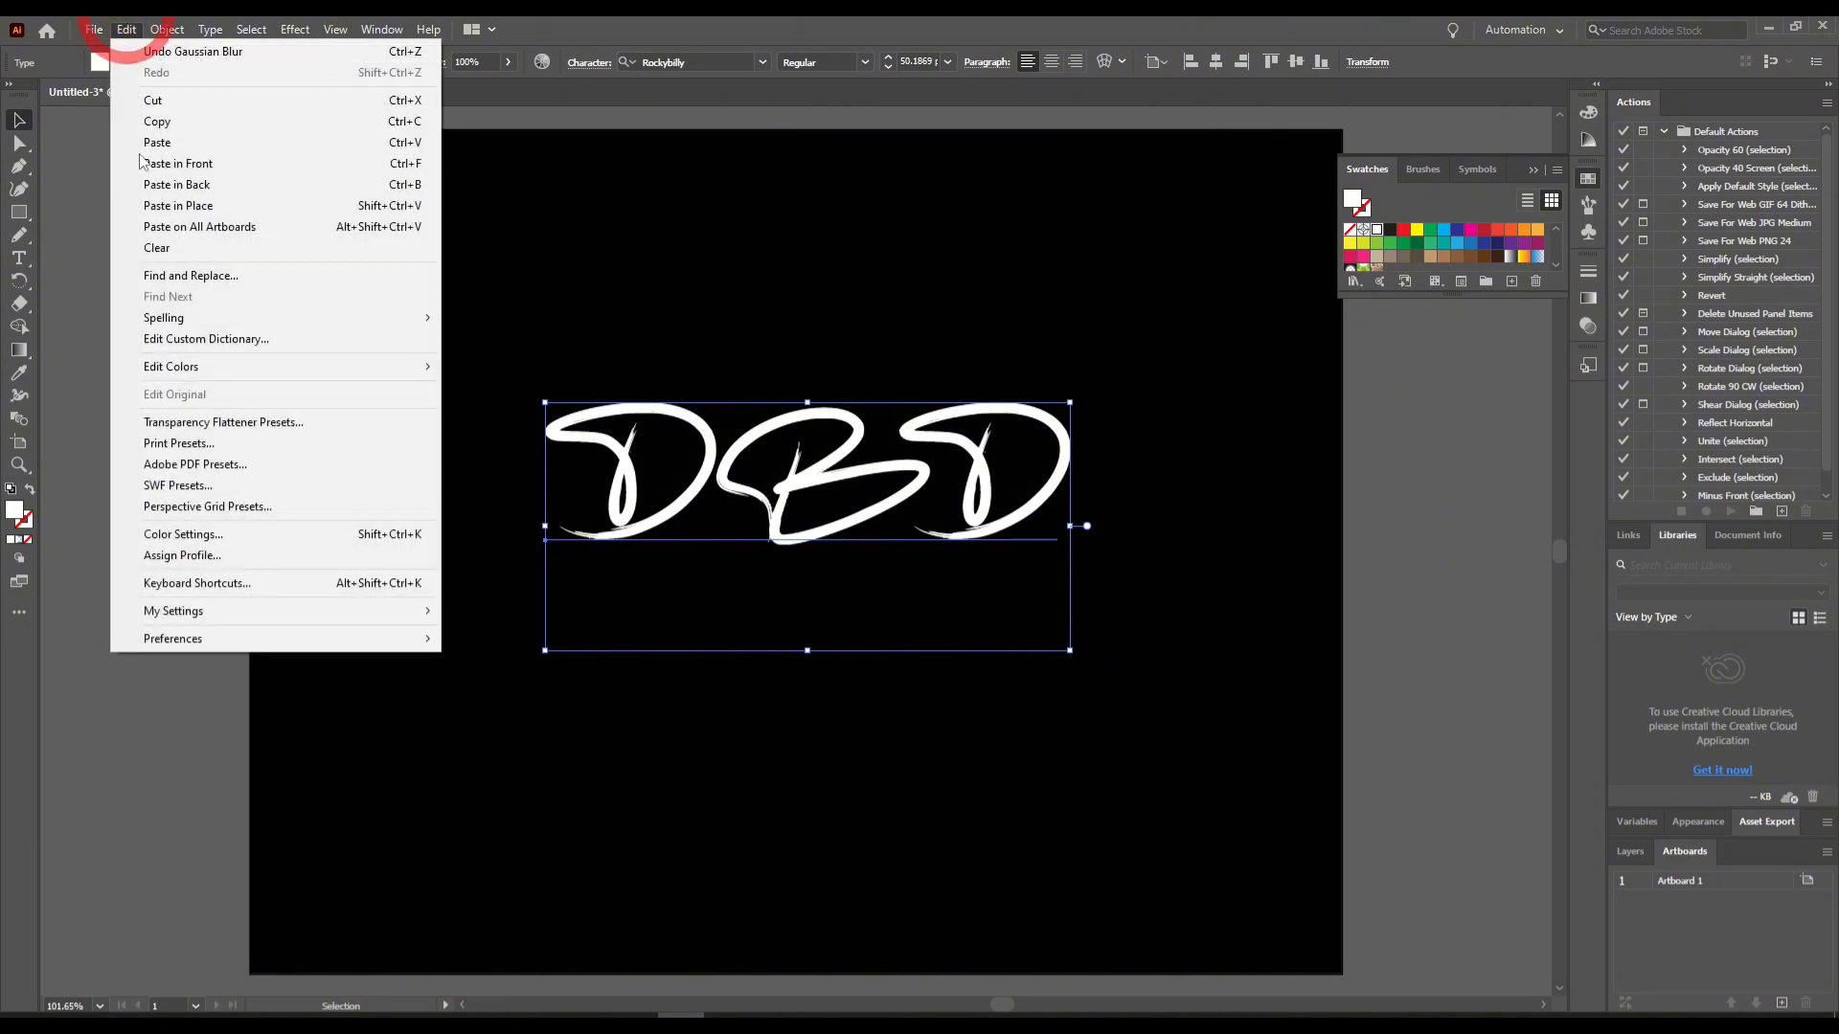
click(158, 207)
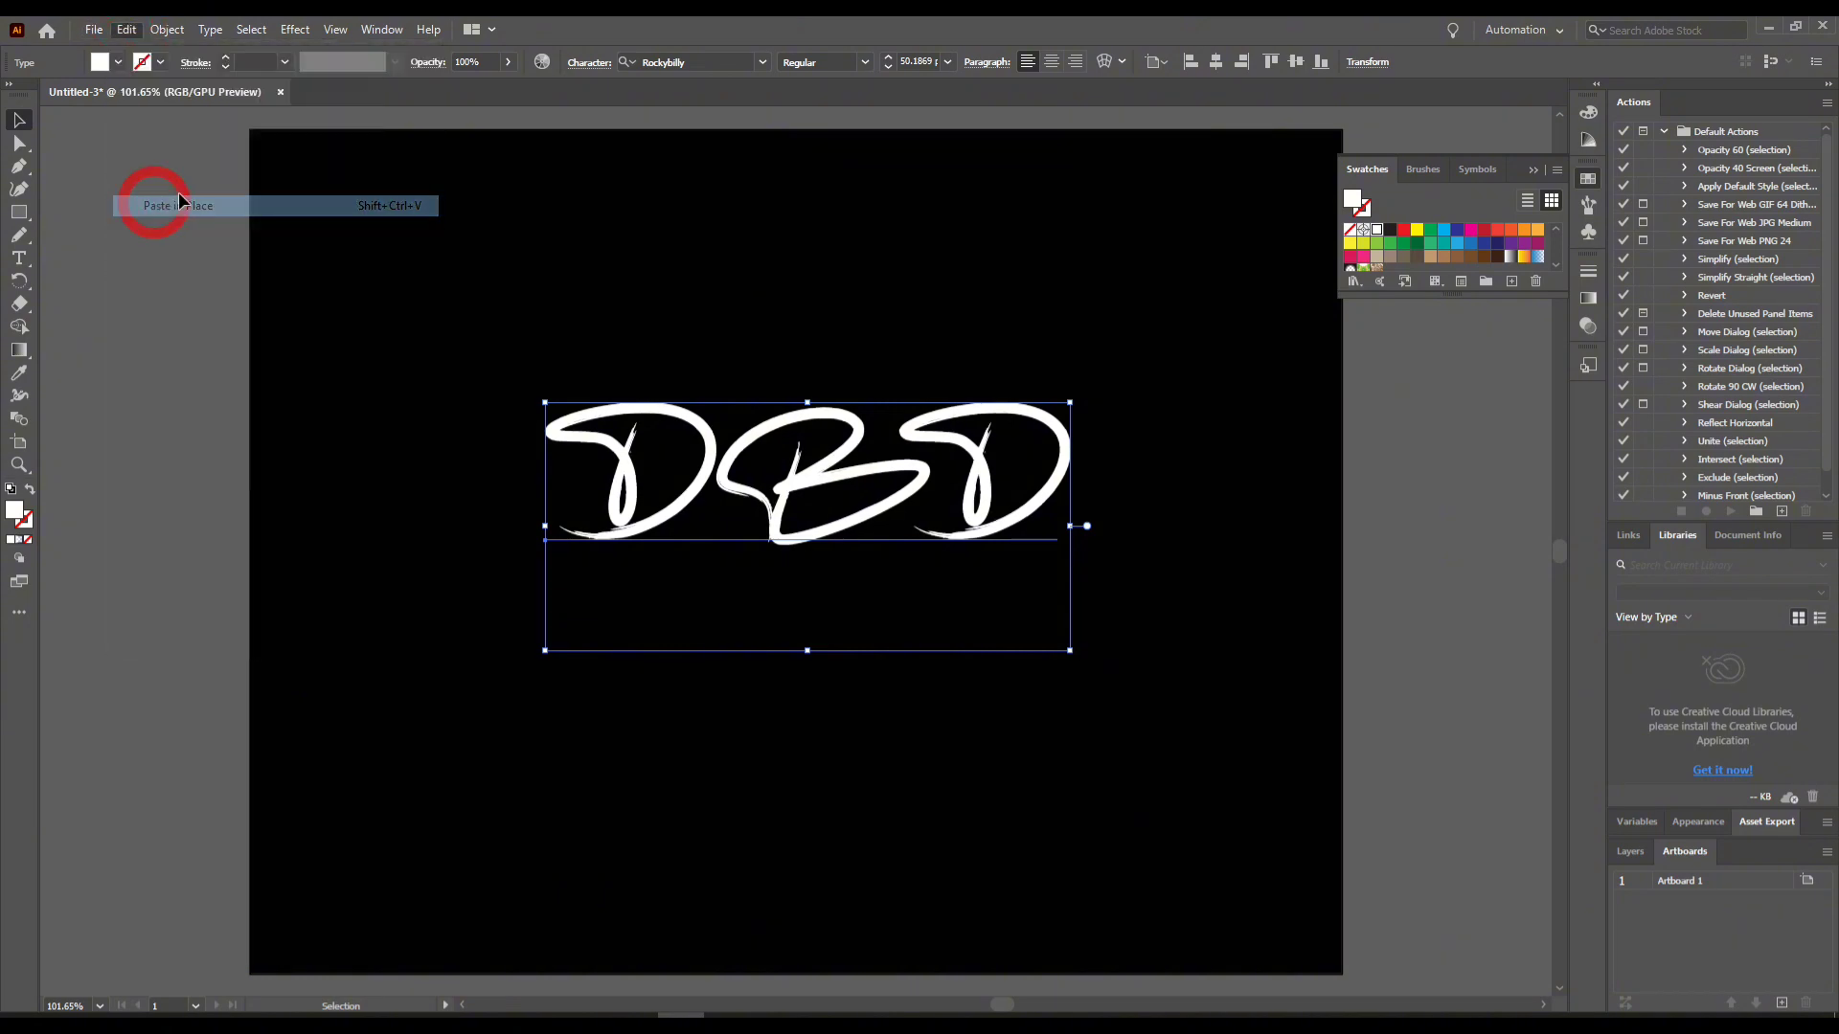
click(295, 29)
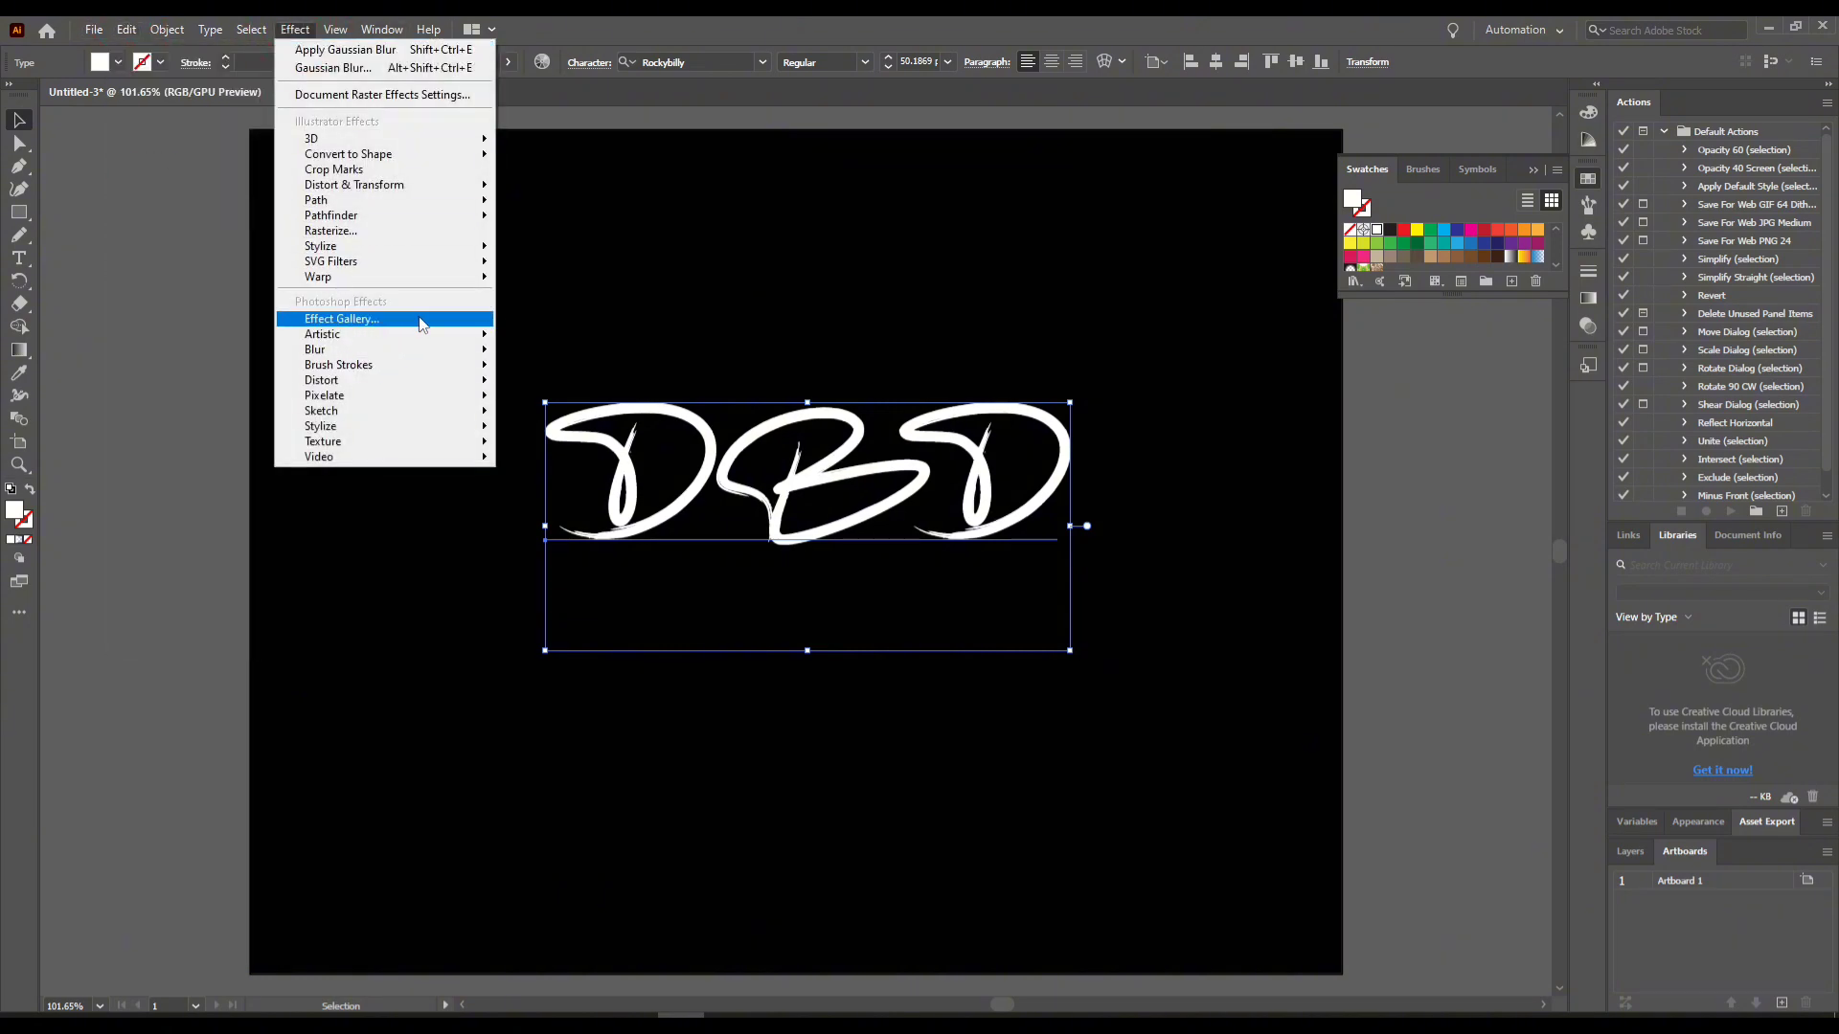
click(423, 350)
click(589, 353)
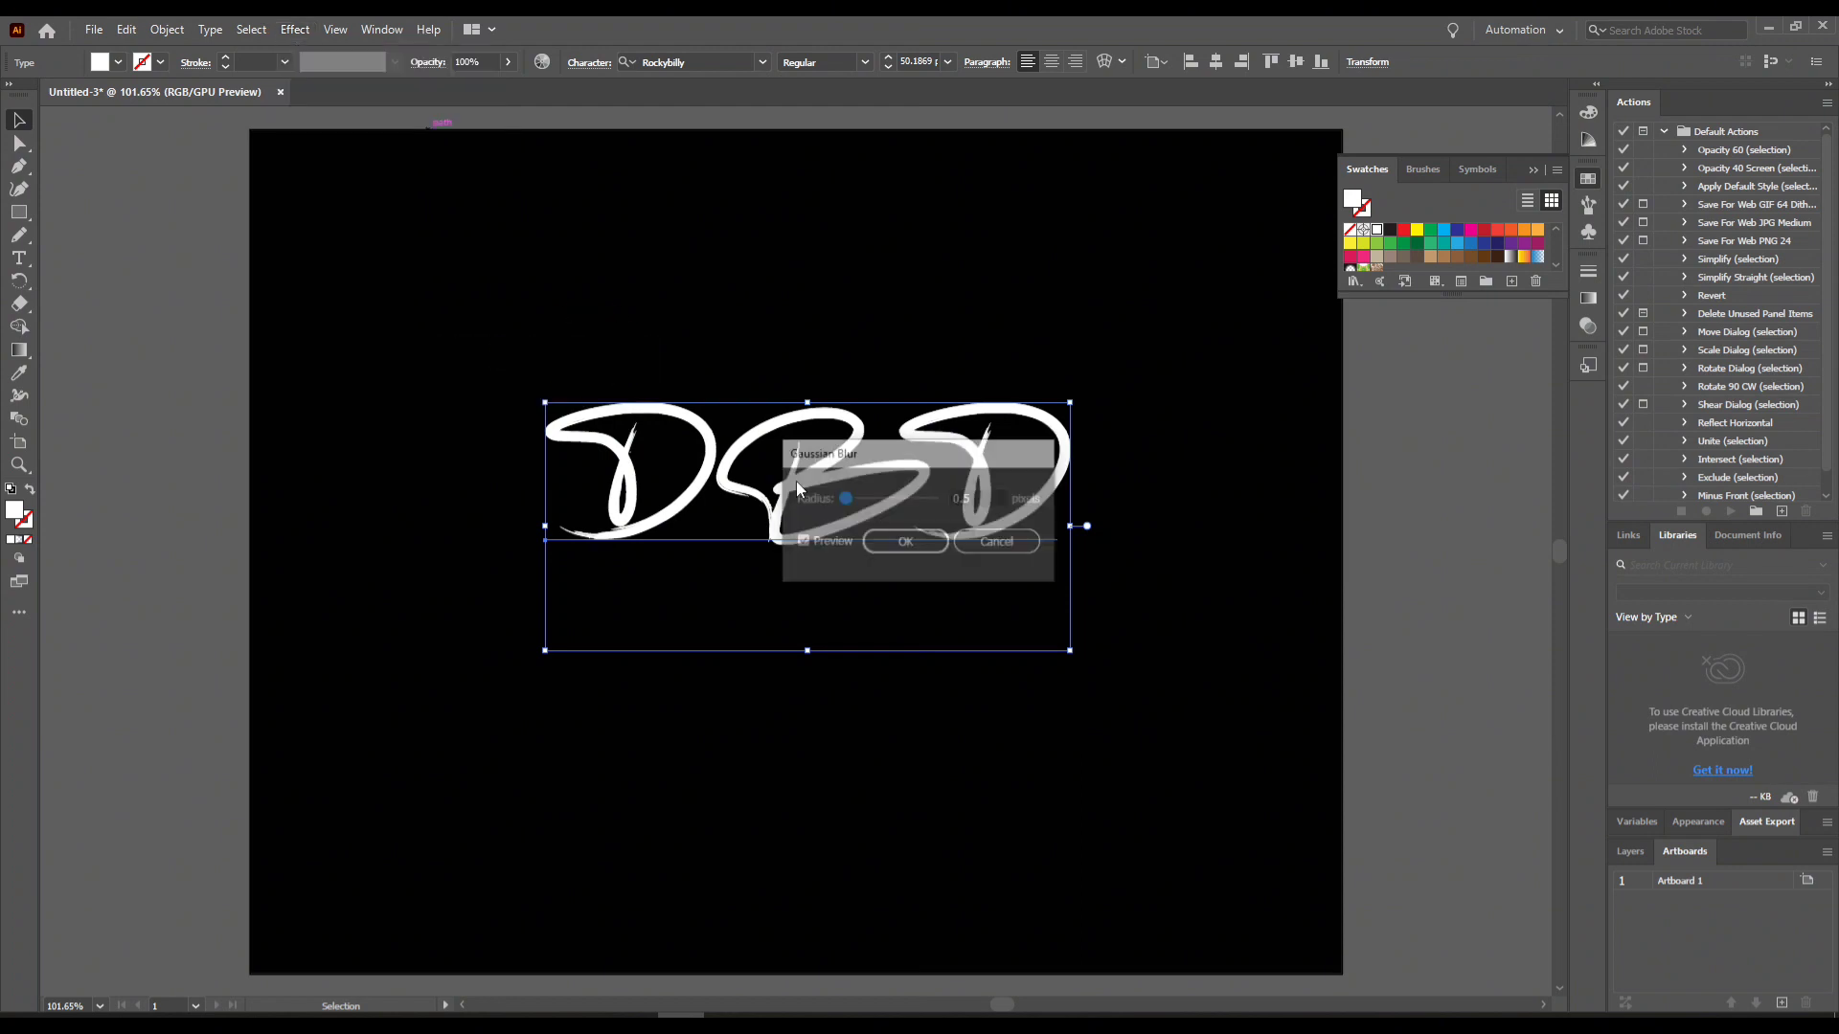
click(829, 505)
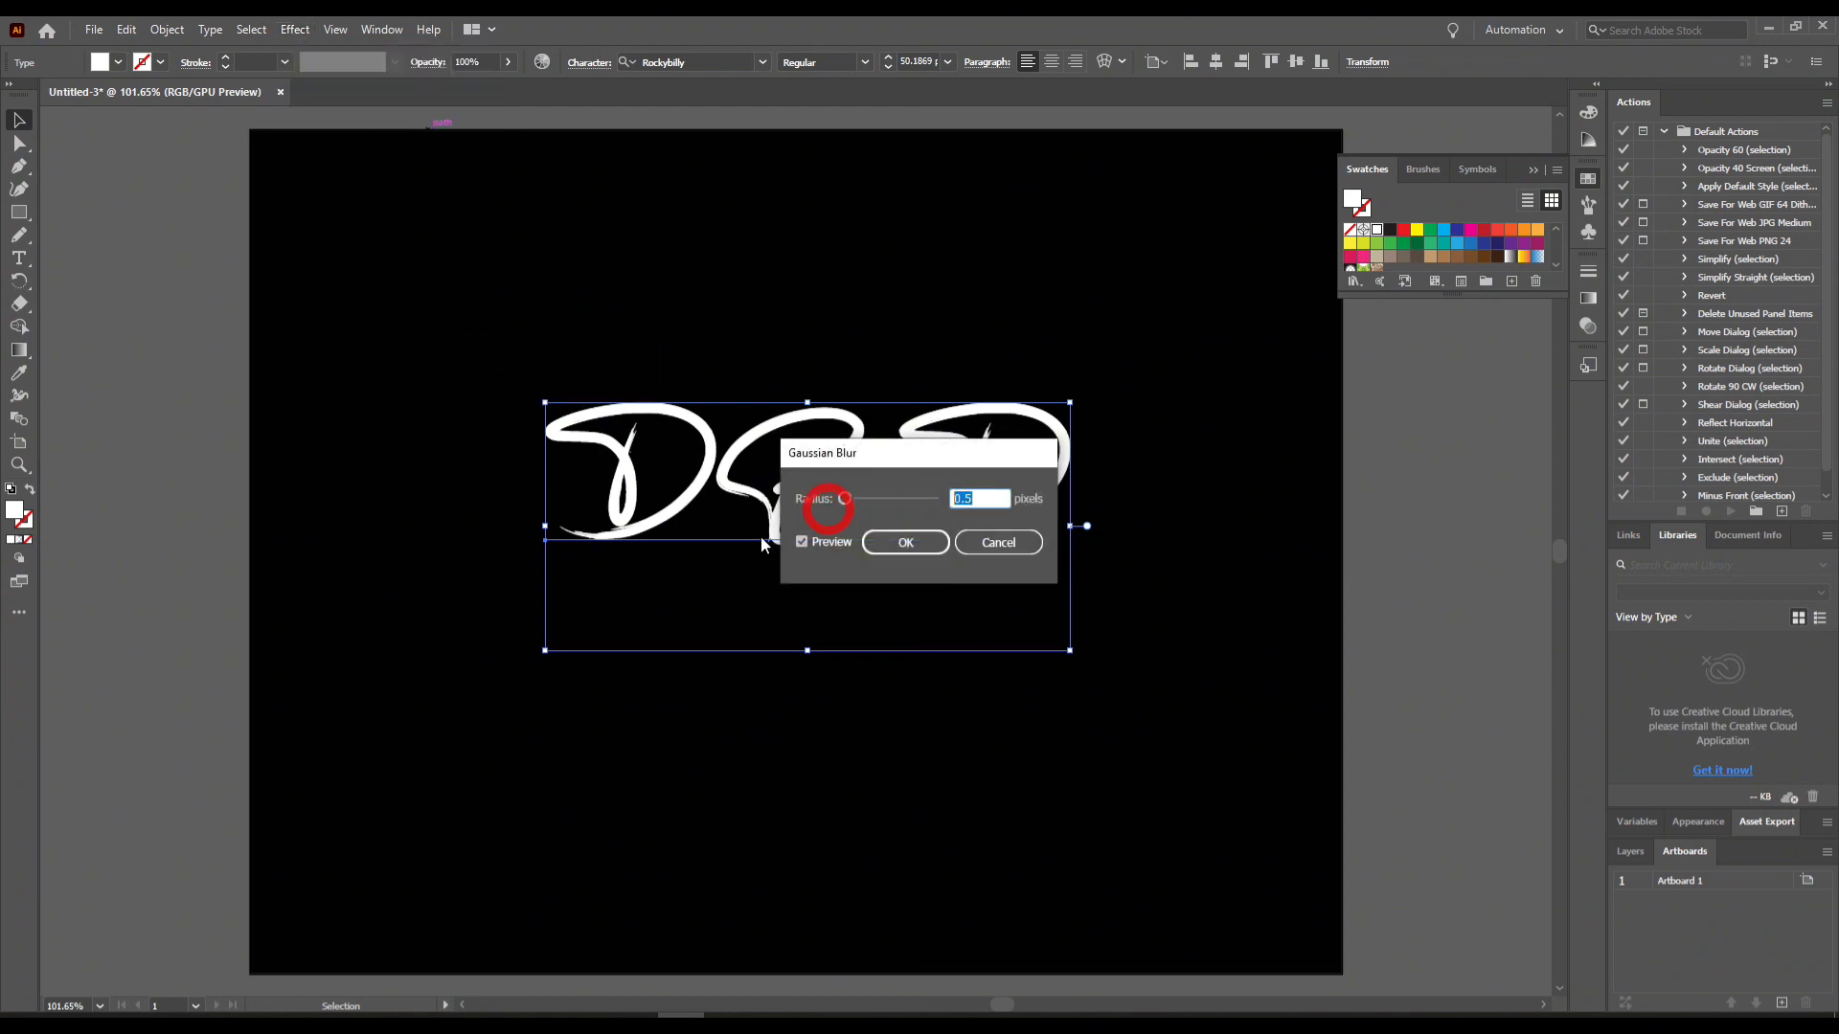
text(10)
key(Return)
- Paste a further DBD copy in place and give it a Gaussian Blur with a 25-pixel radius
click(127, 29)
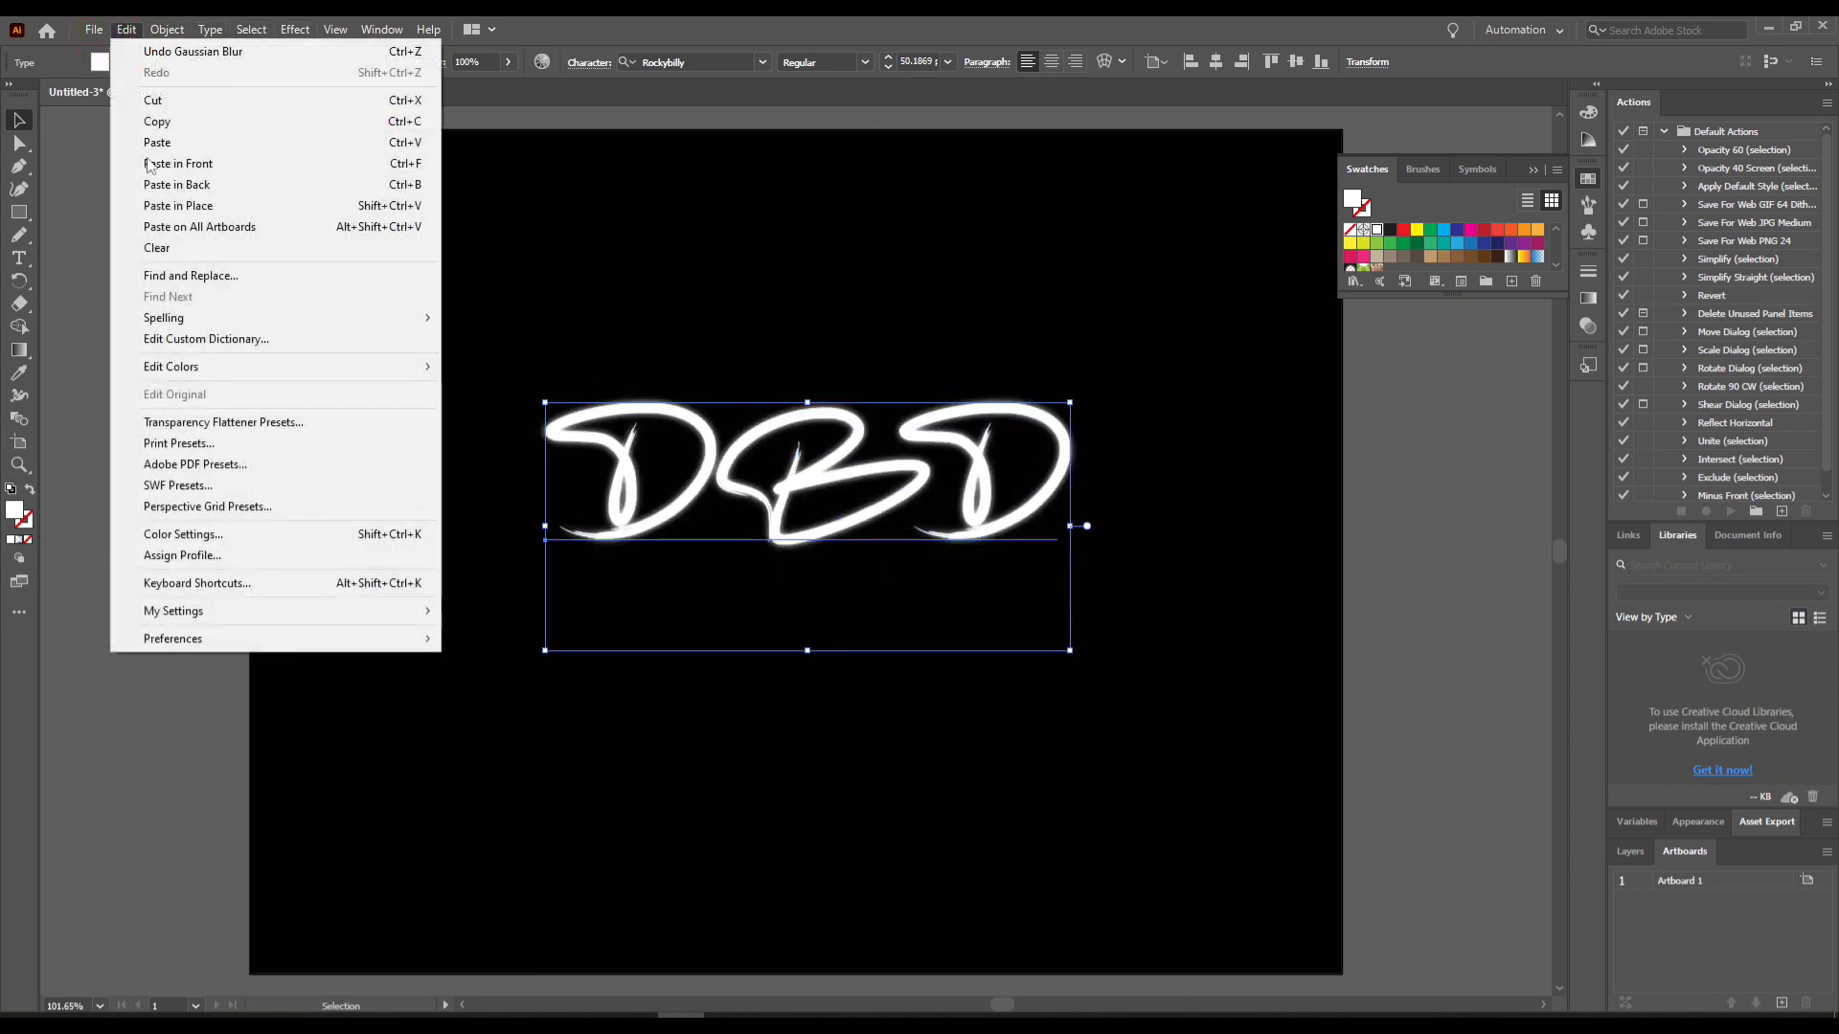
click(177, 206)
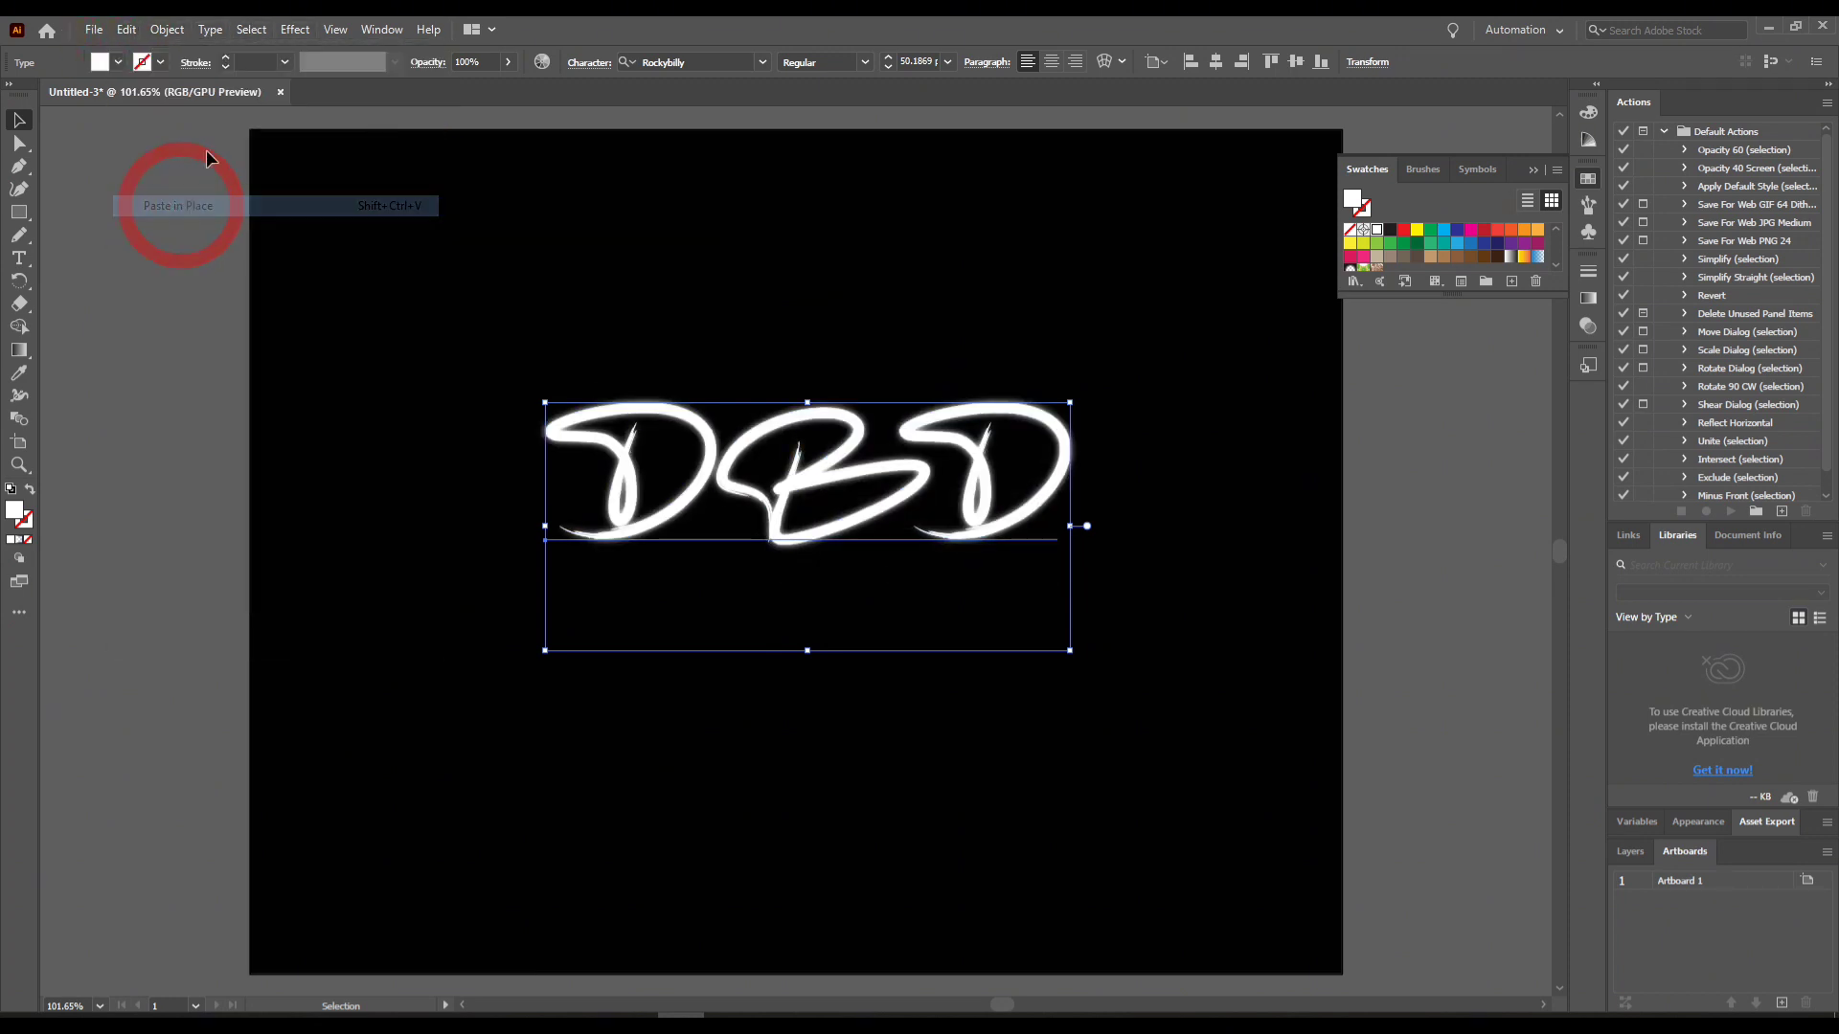
click(296, 34)
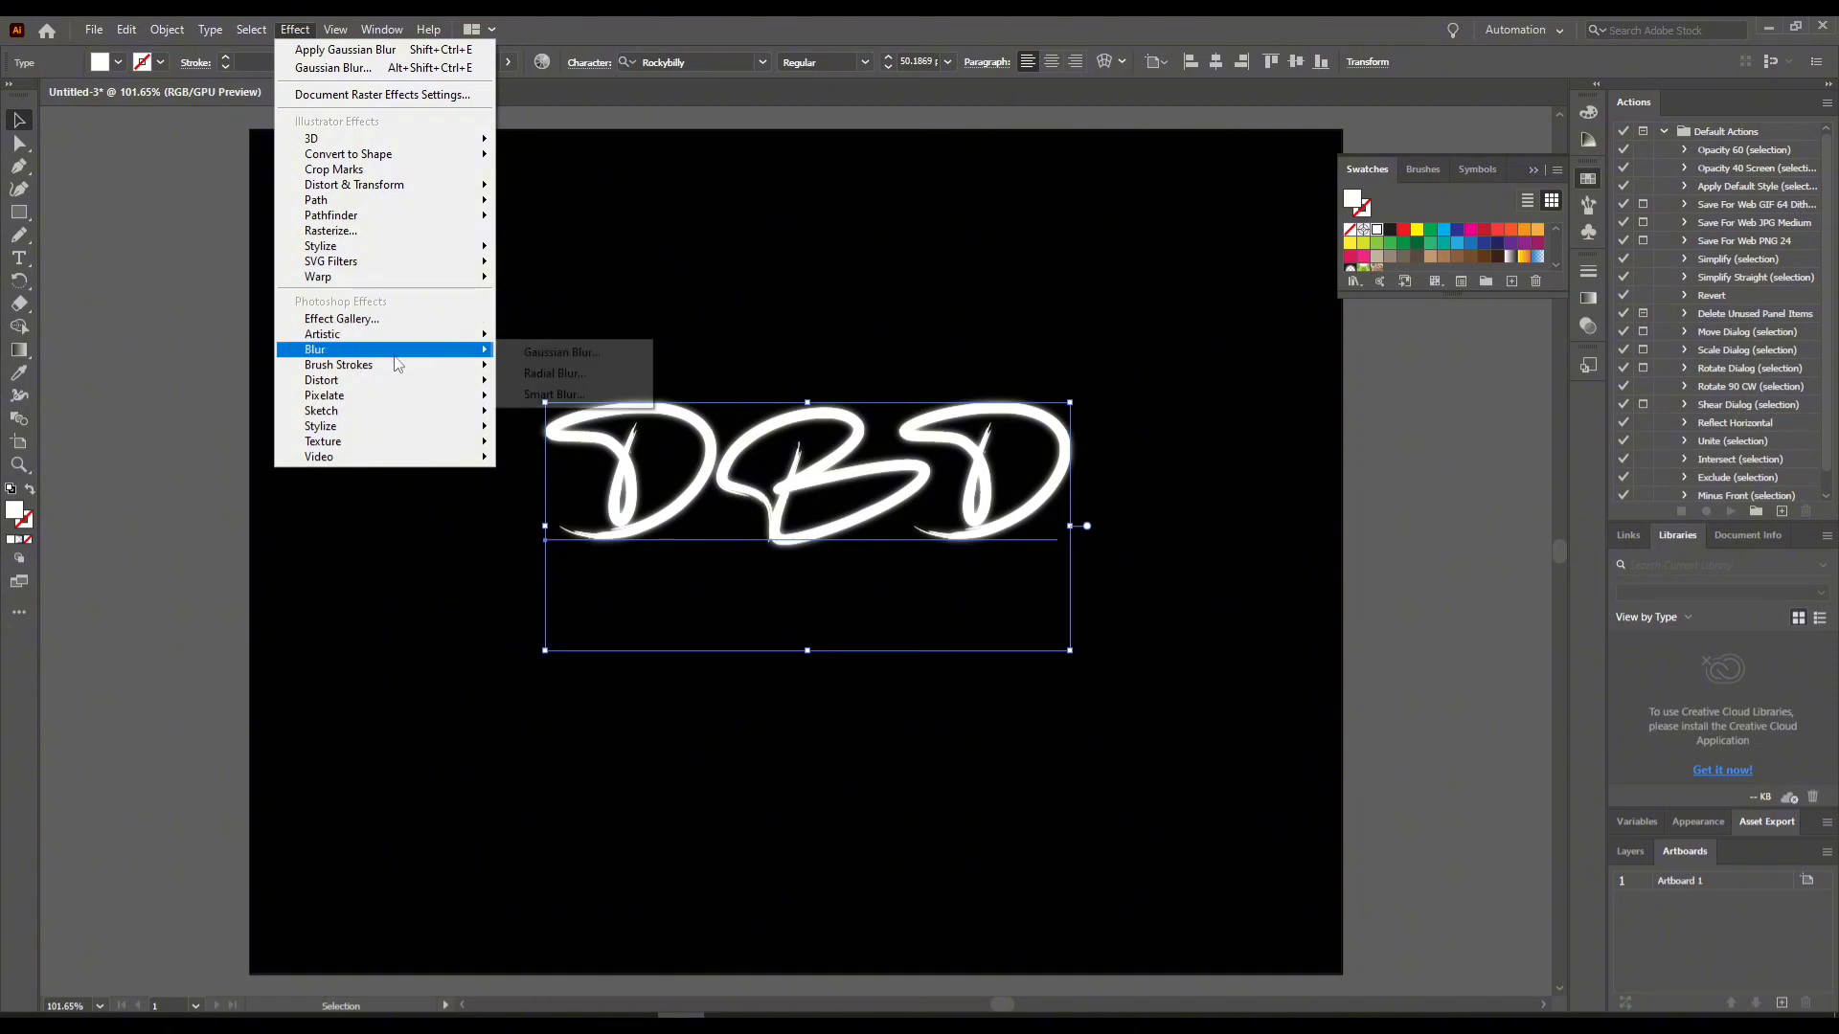
click(612, 353)
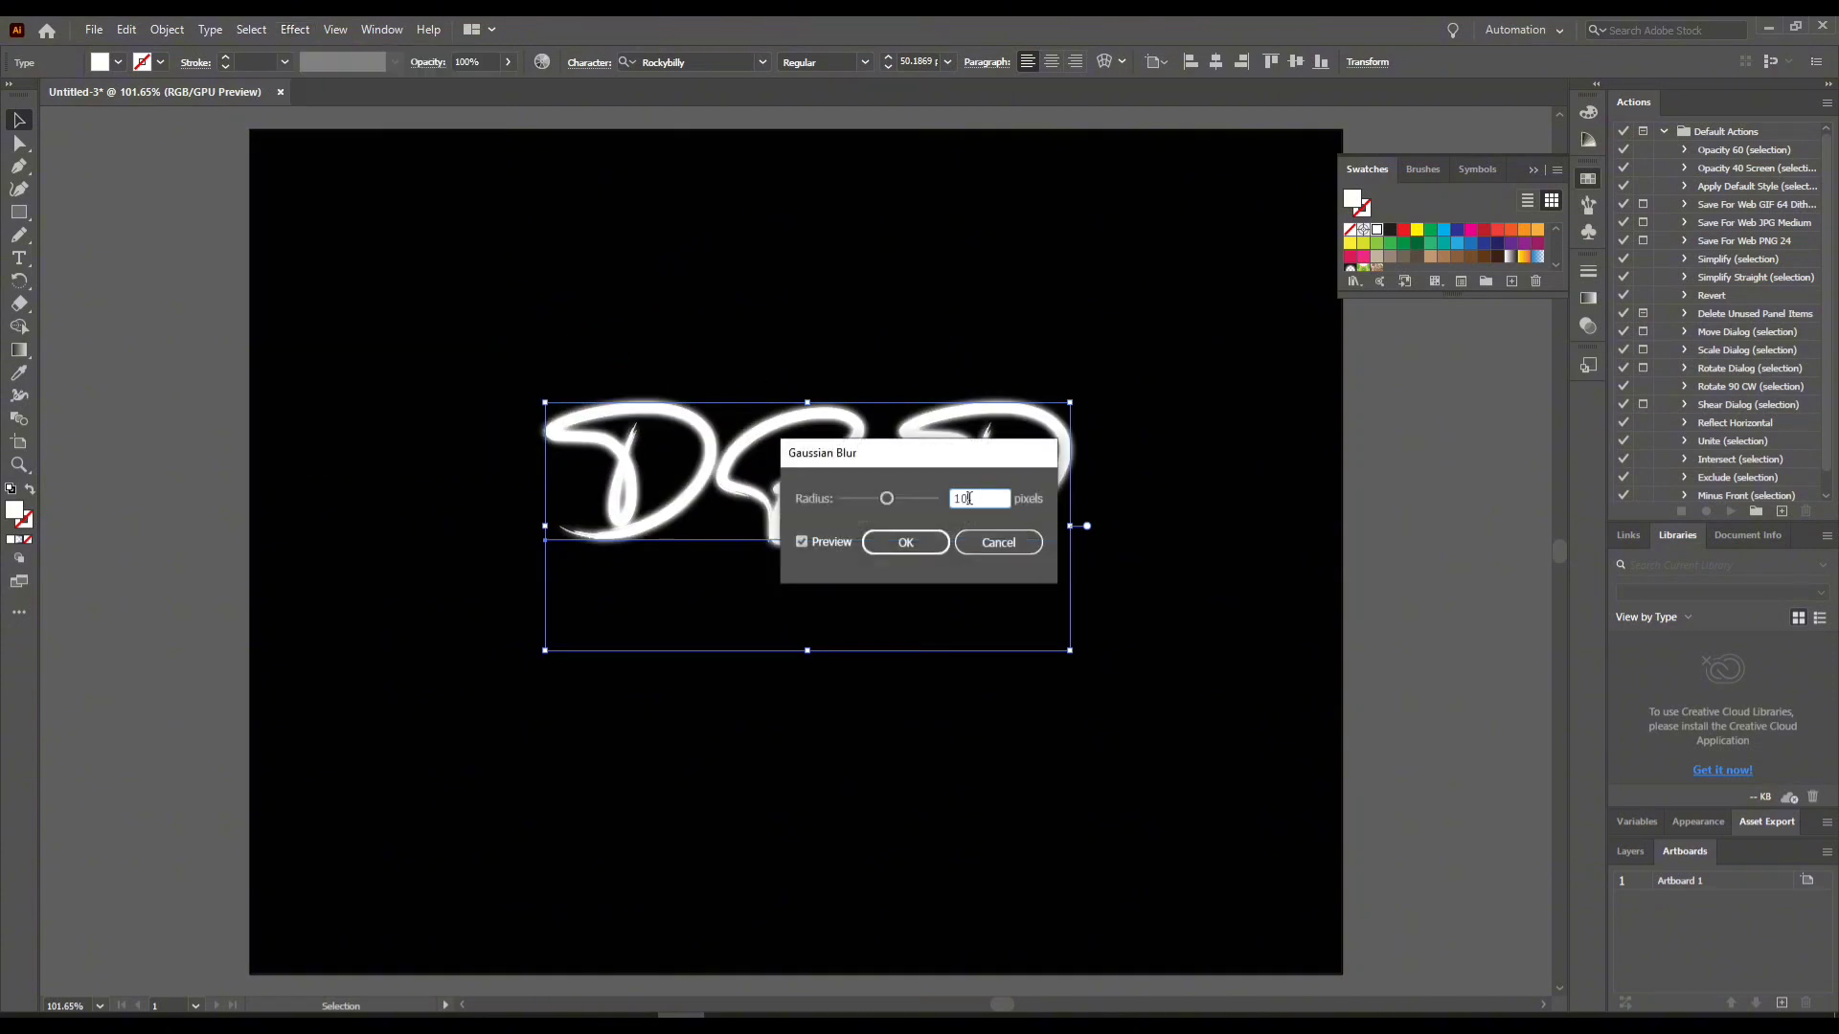
text(25)
key(Return)
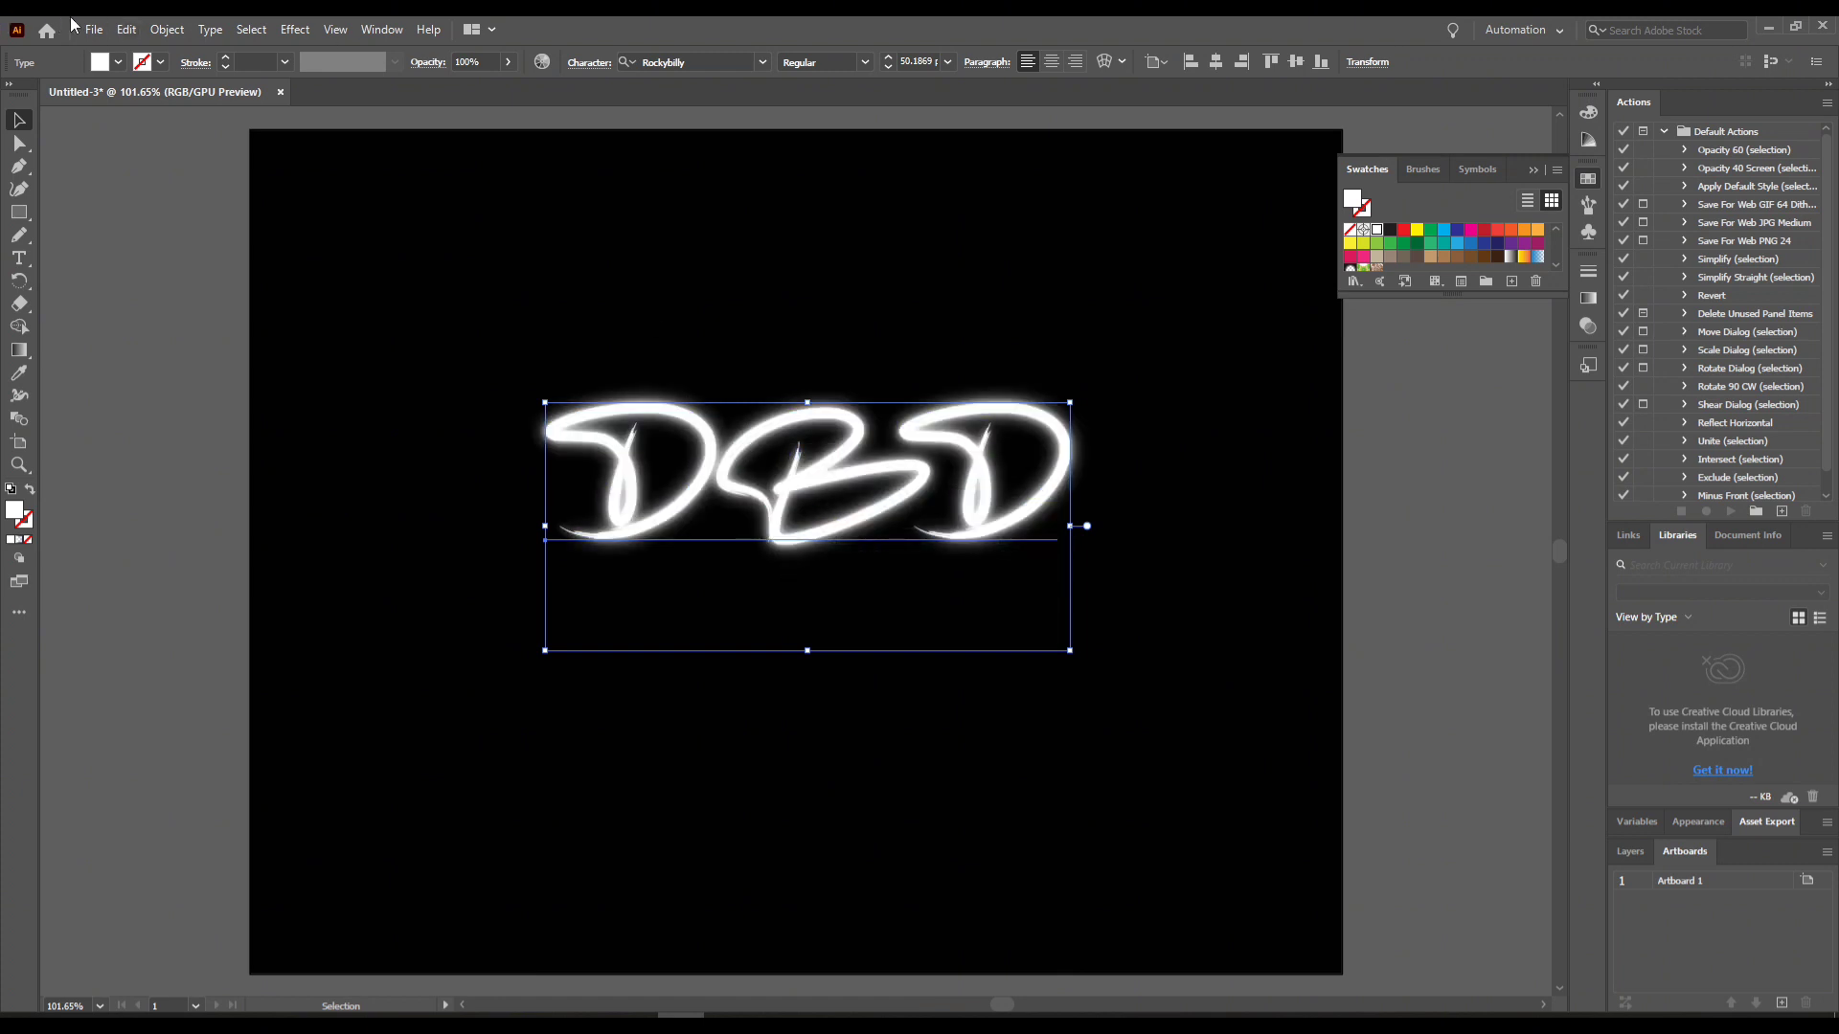
- Paste one more DBD copy in place and apply a Gaussian Blur with a wider radius than the previous copy
click(127, 29)
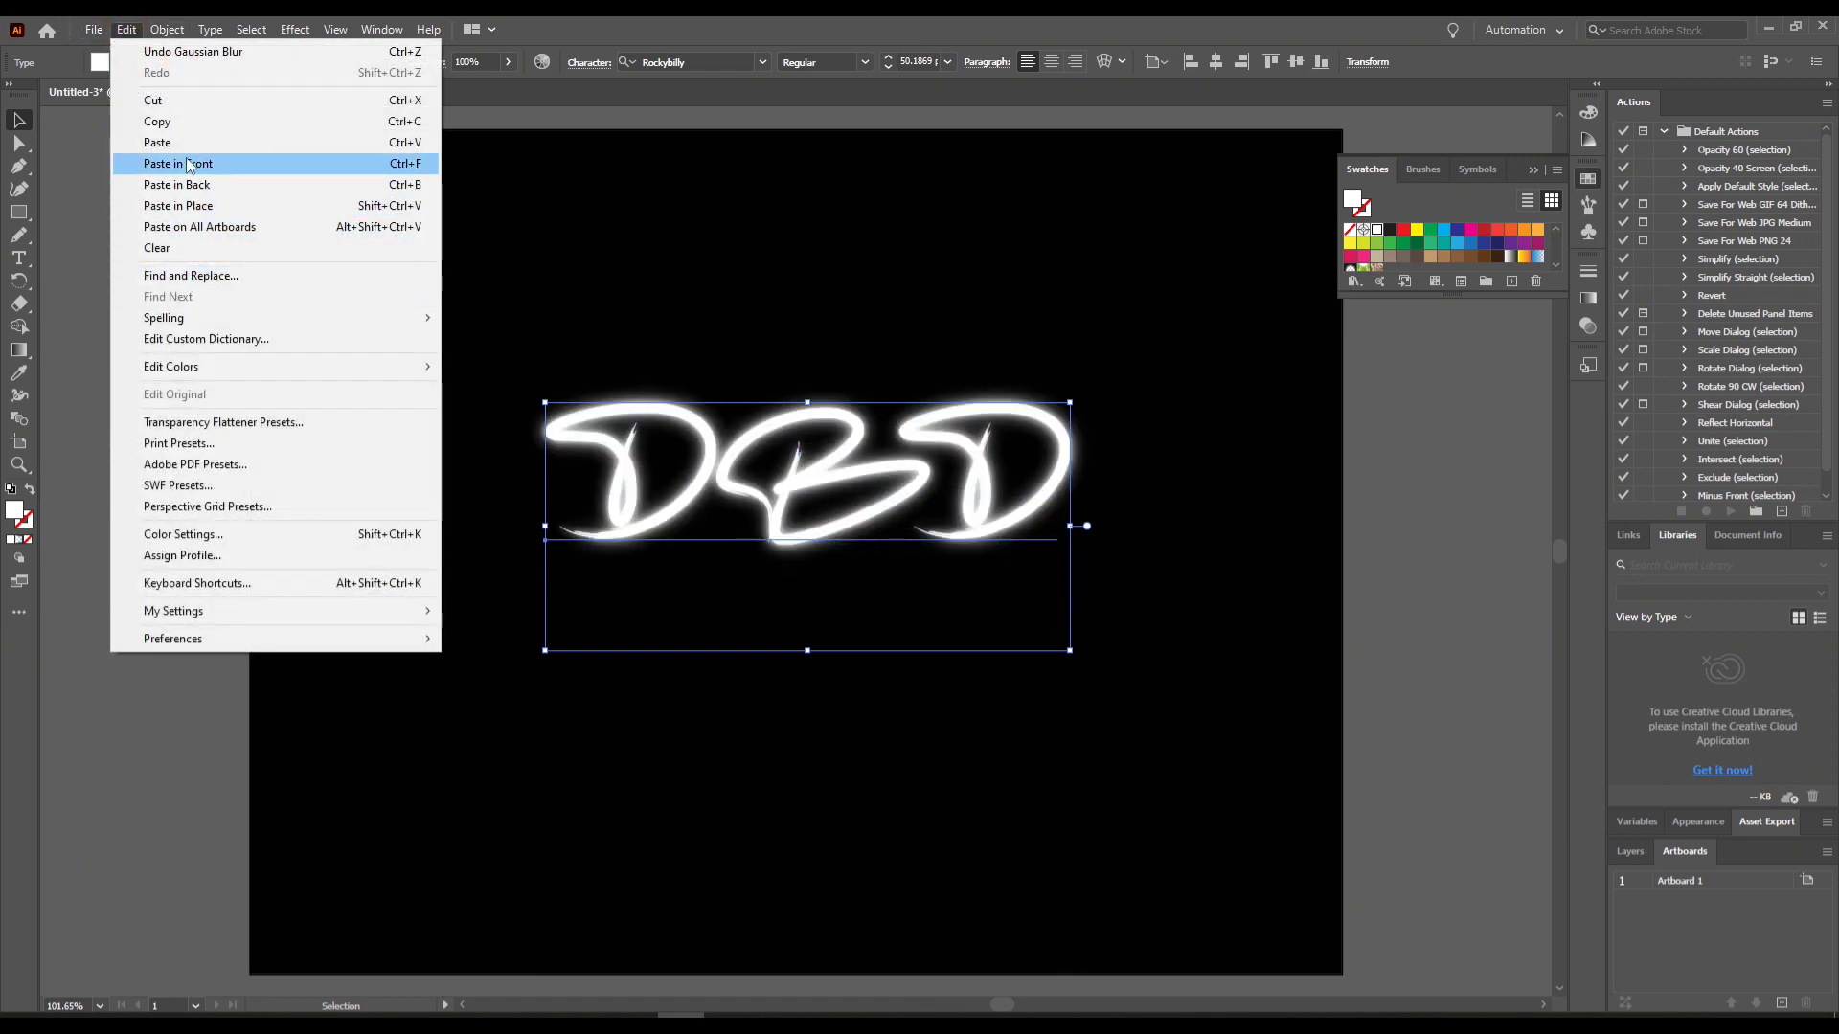
click(182, 205)
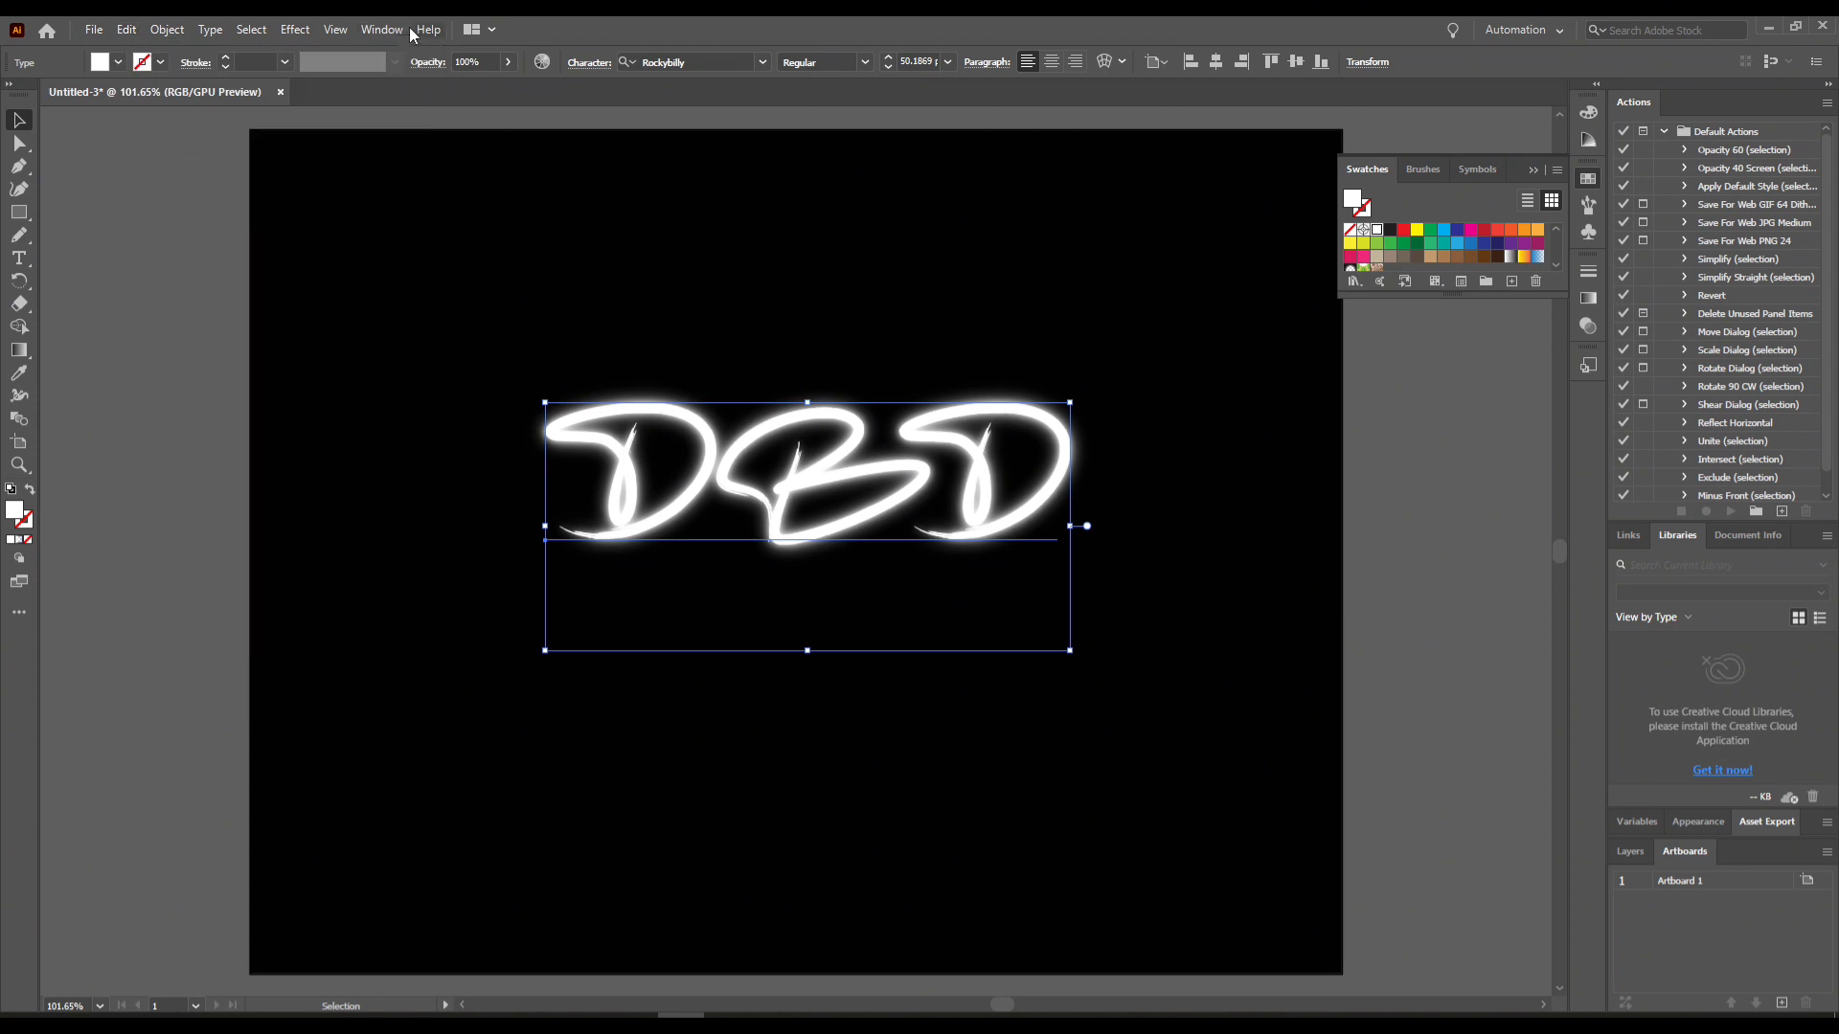
click(294, 29)
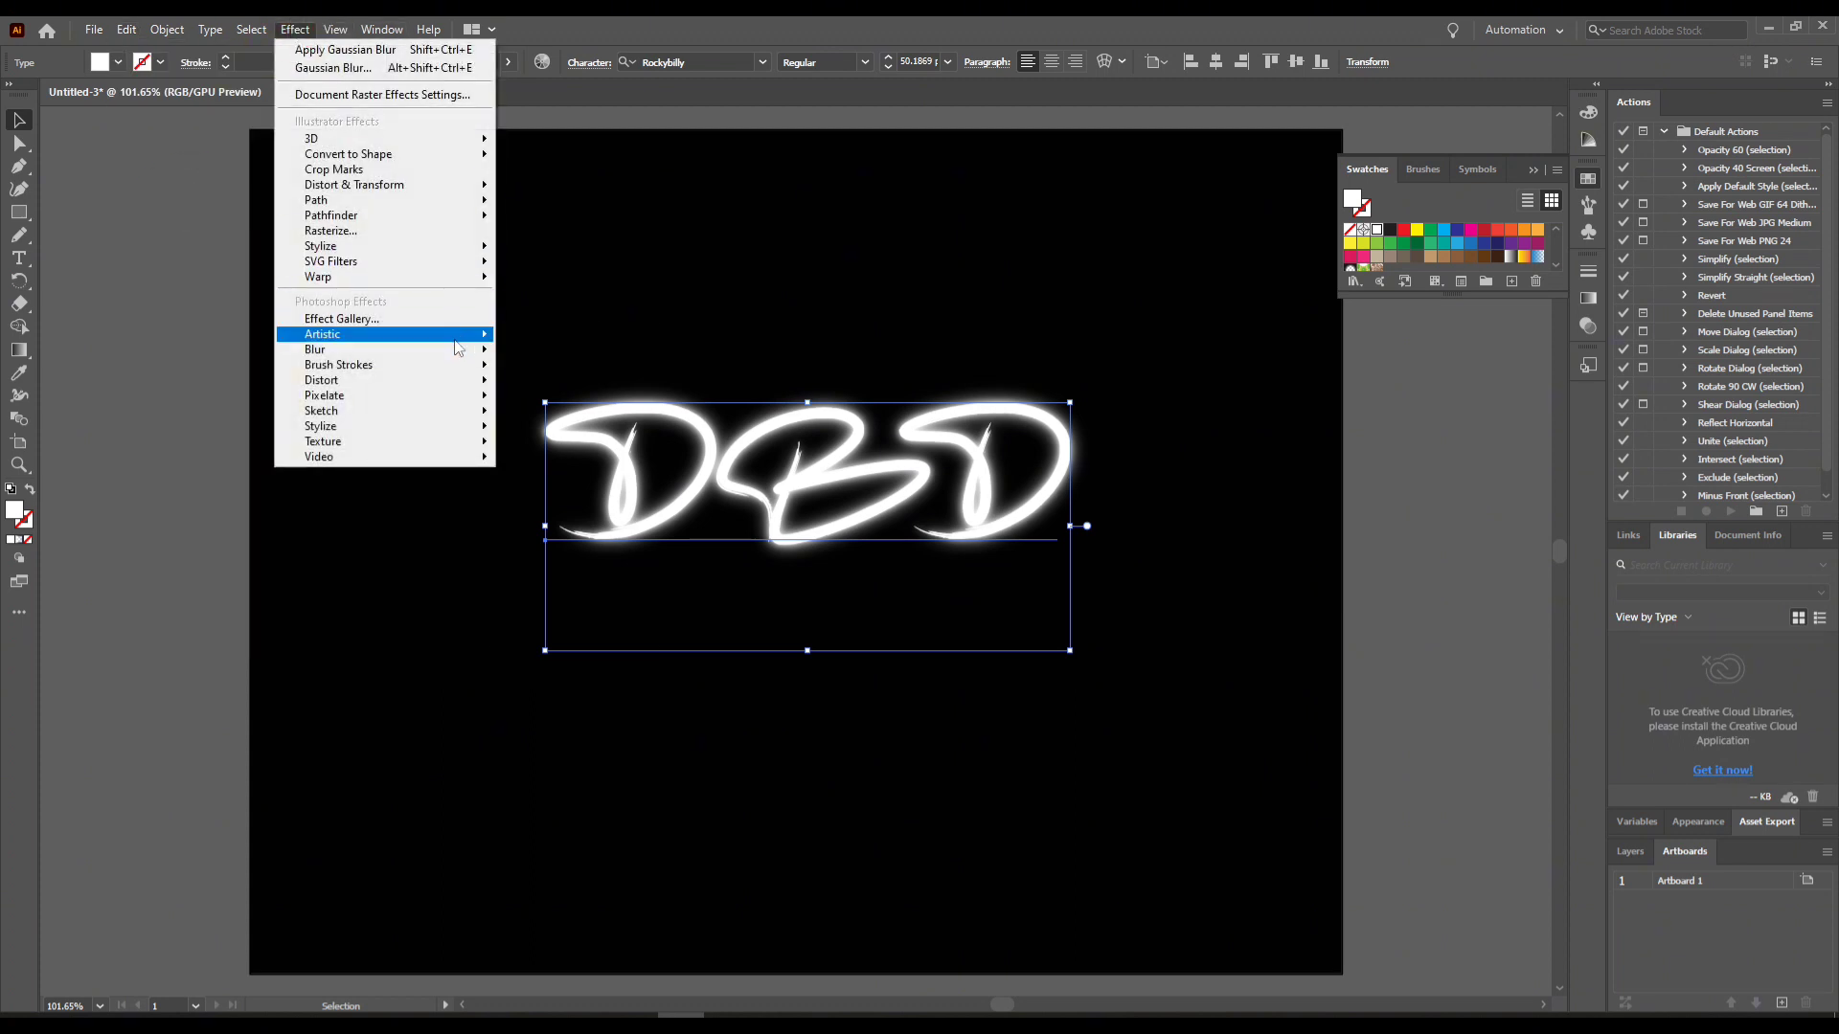
click(547, 354)
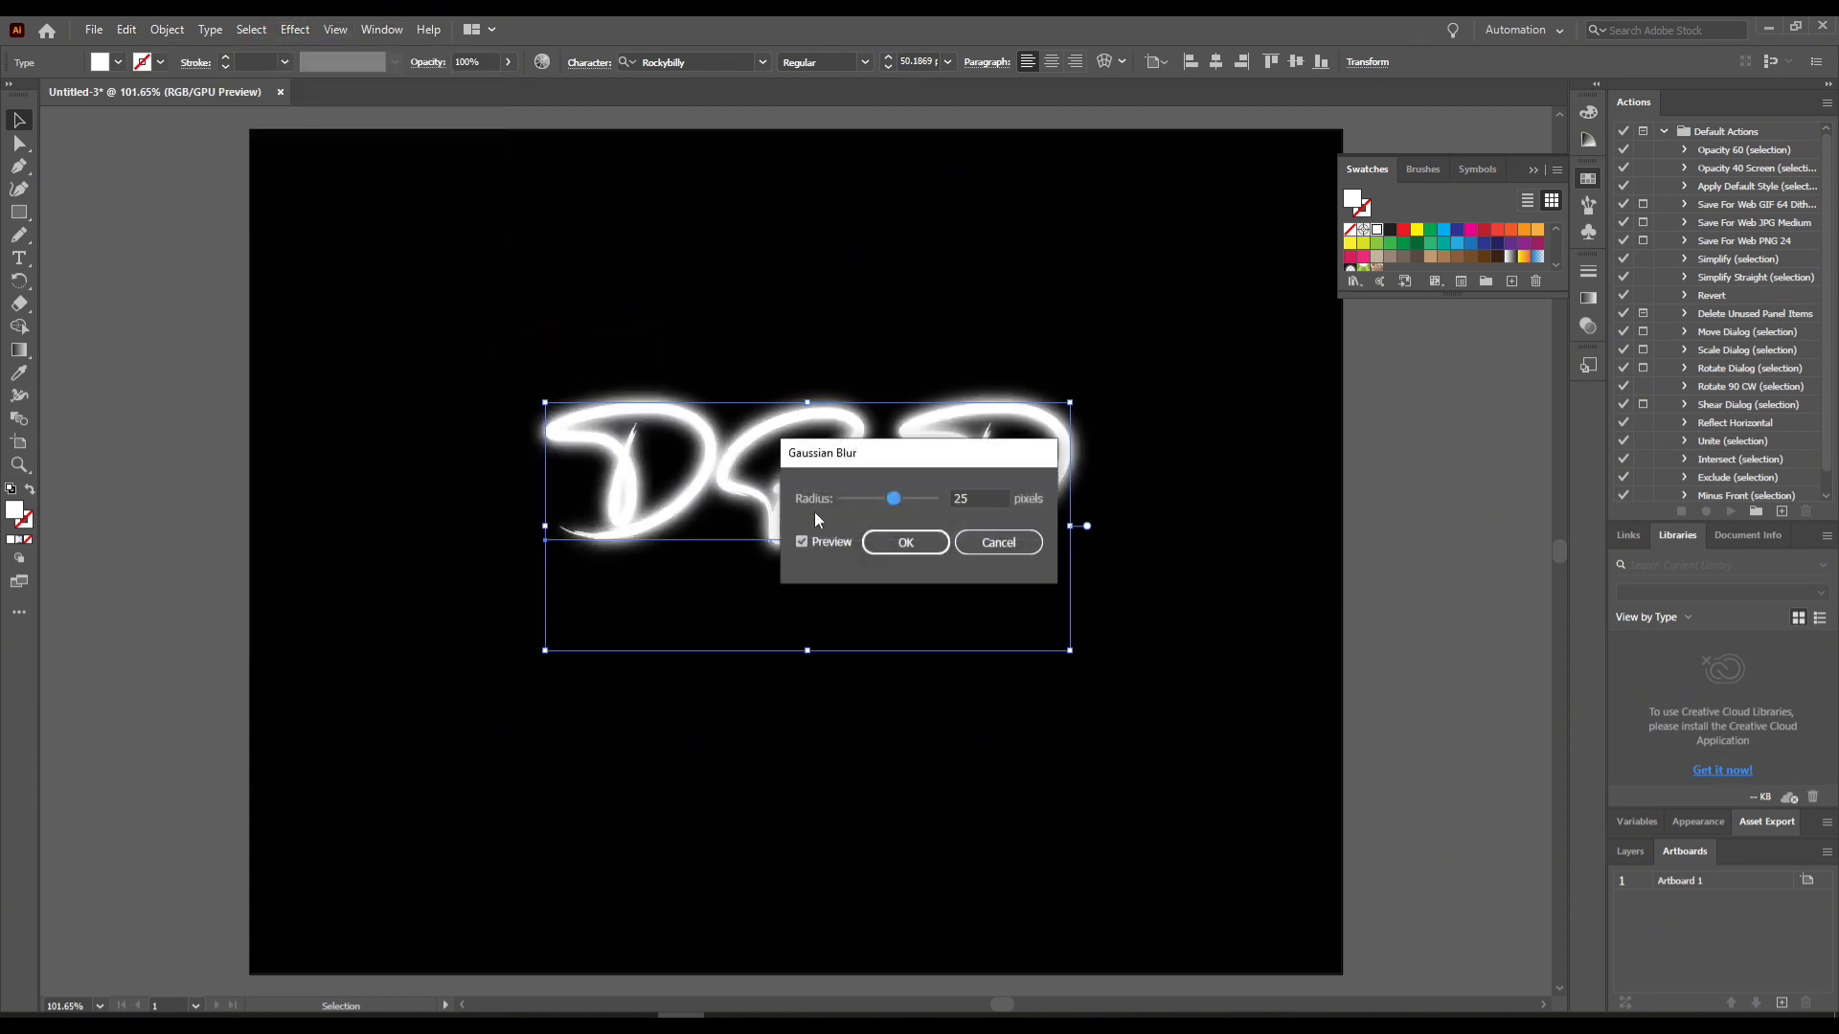
double_click(997, 499)
text(5)
click(896, 542)
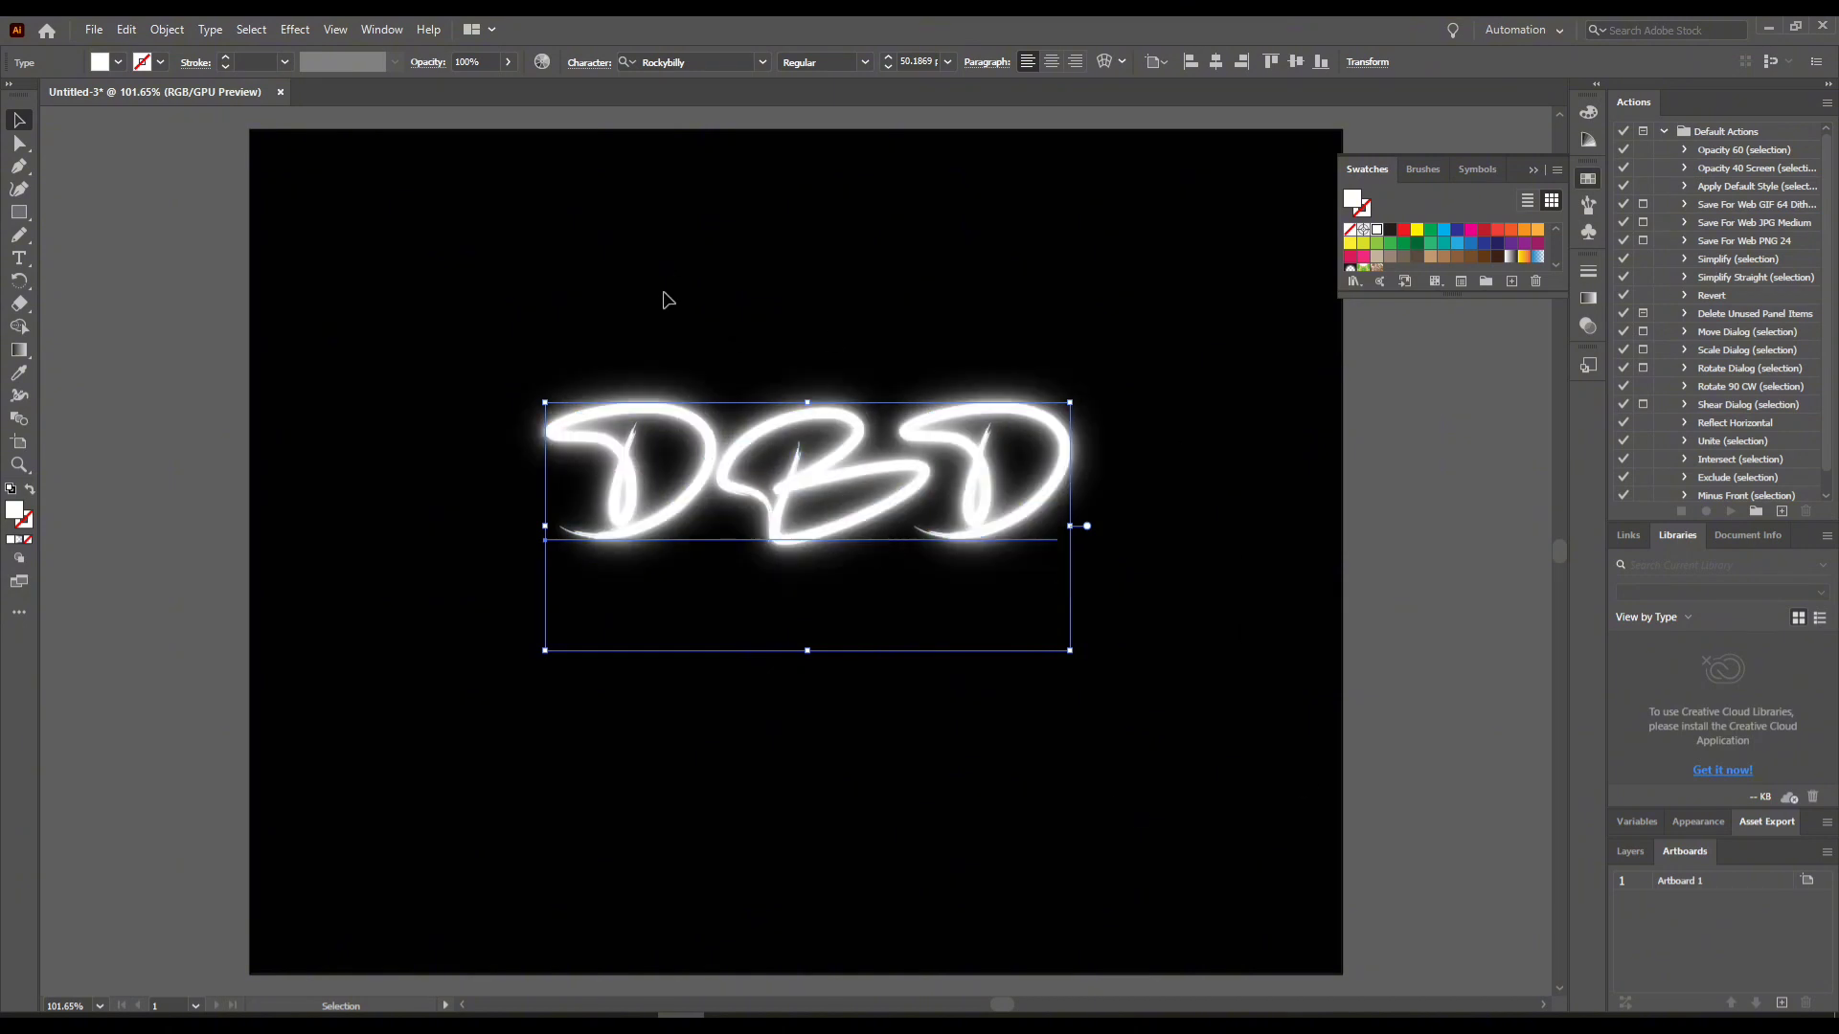
- Set the document raster effects to add 720 pt around objects
click(287, 30)
click(390, 90)
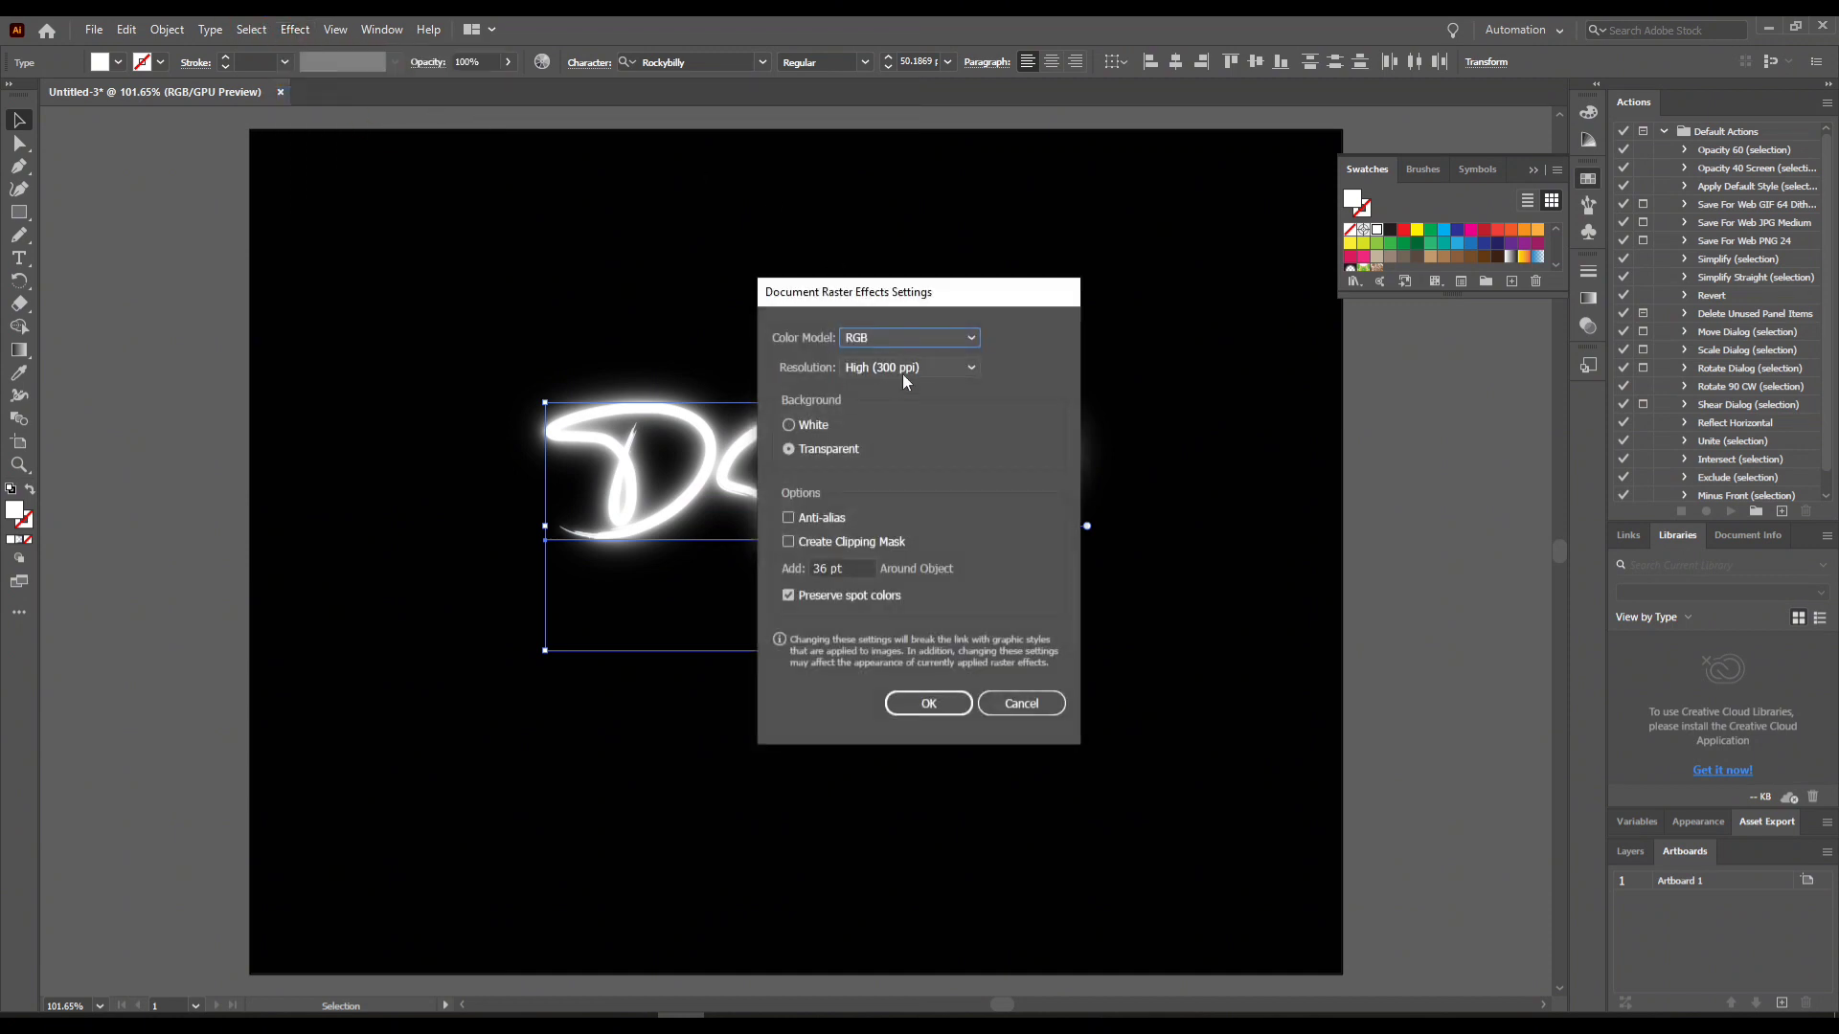
click(835, 569)
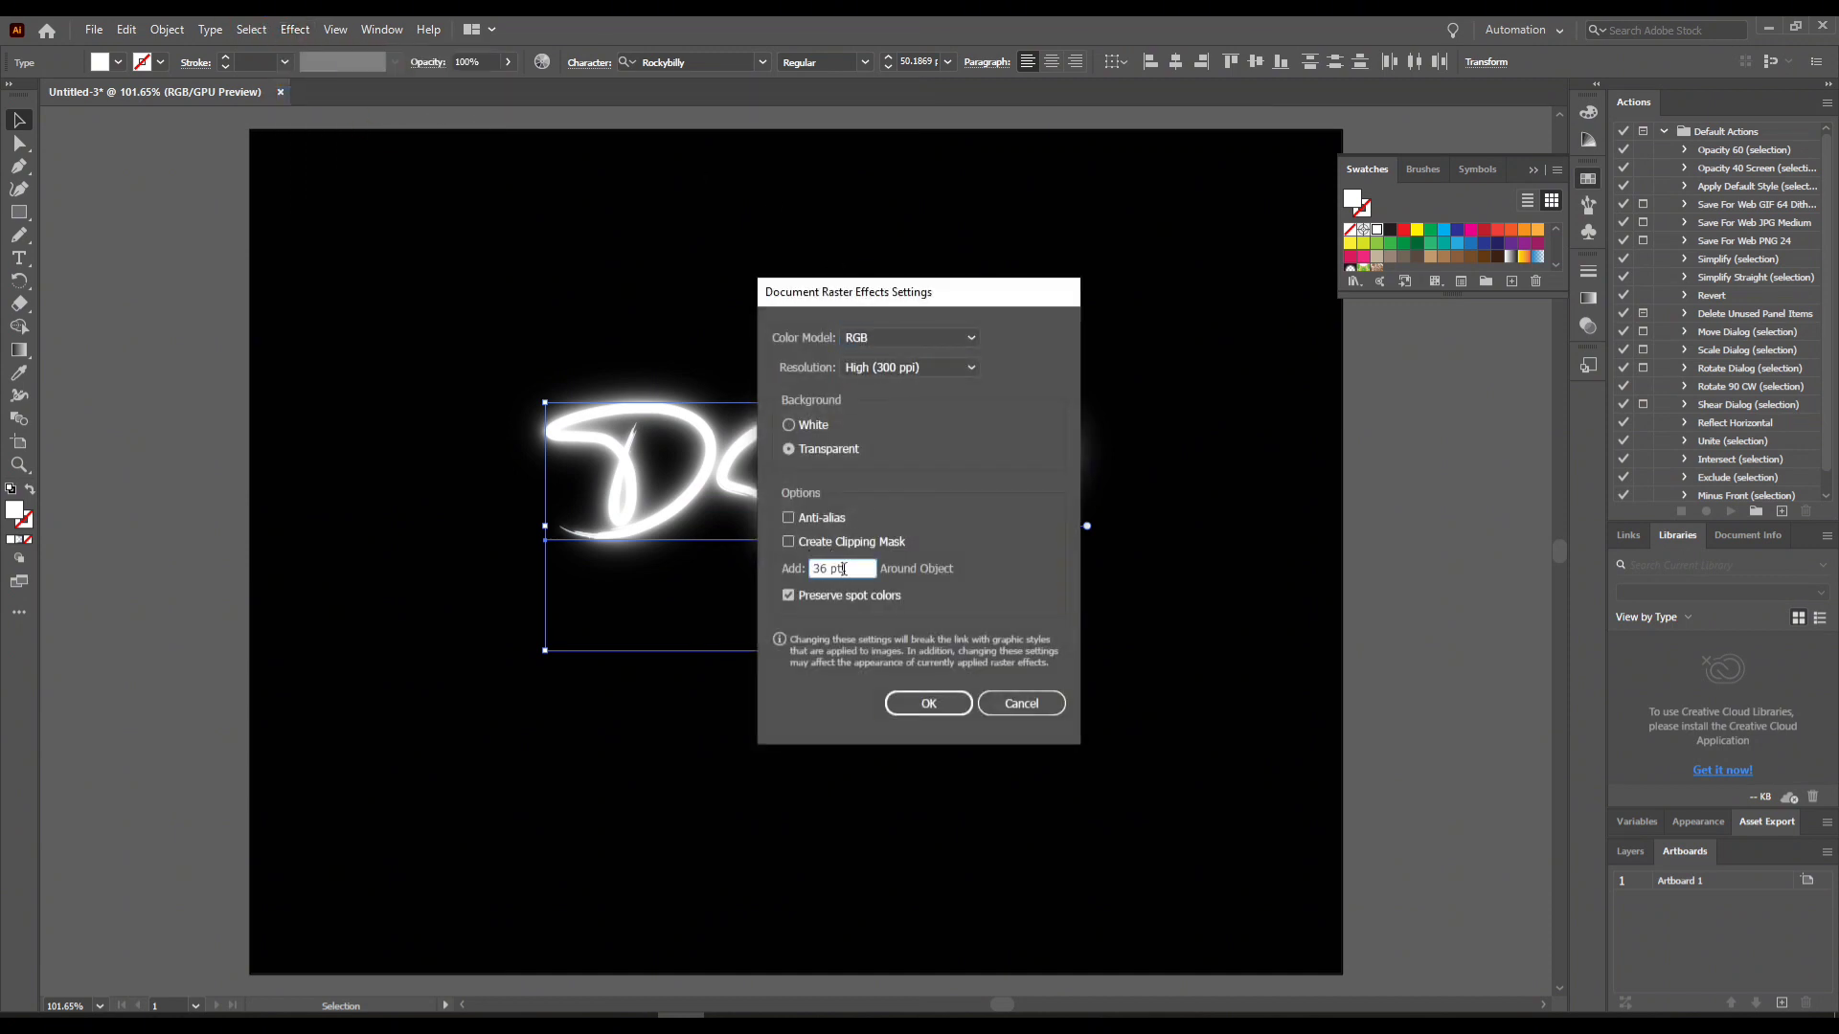
key(Return)
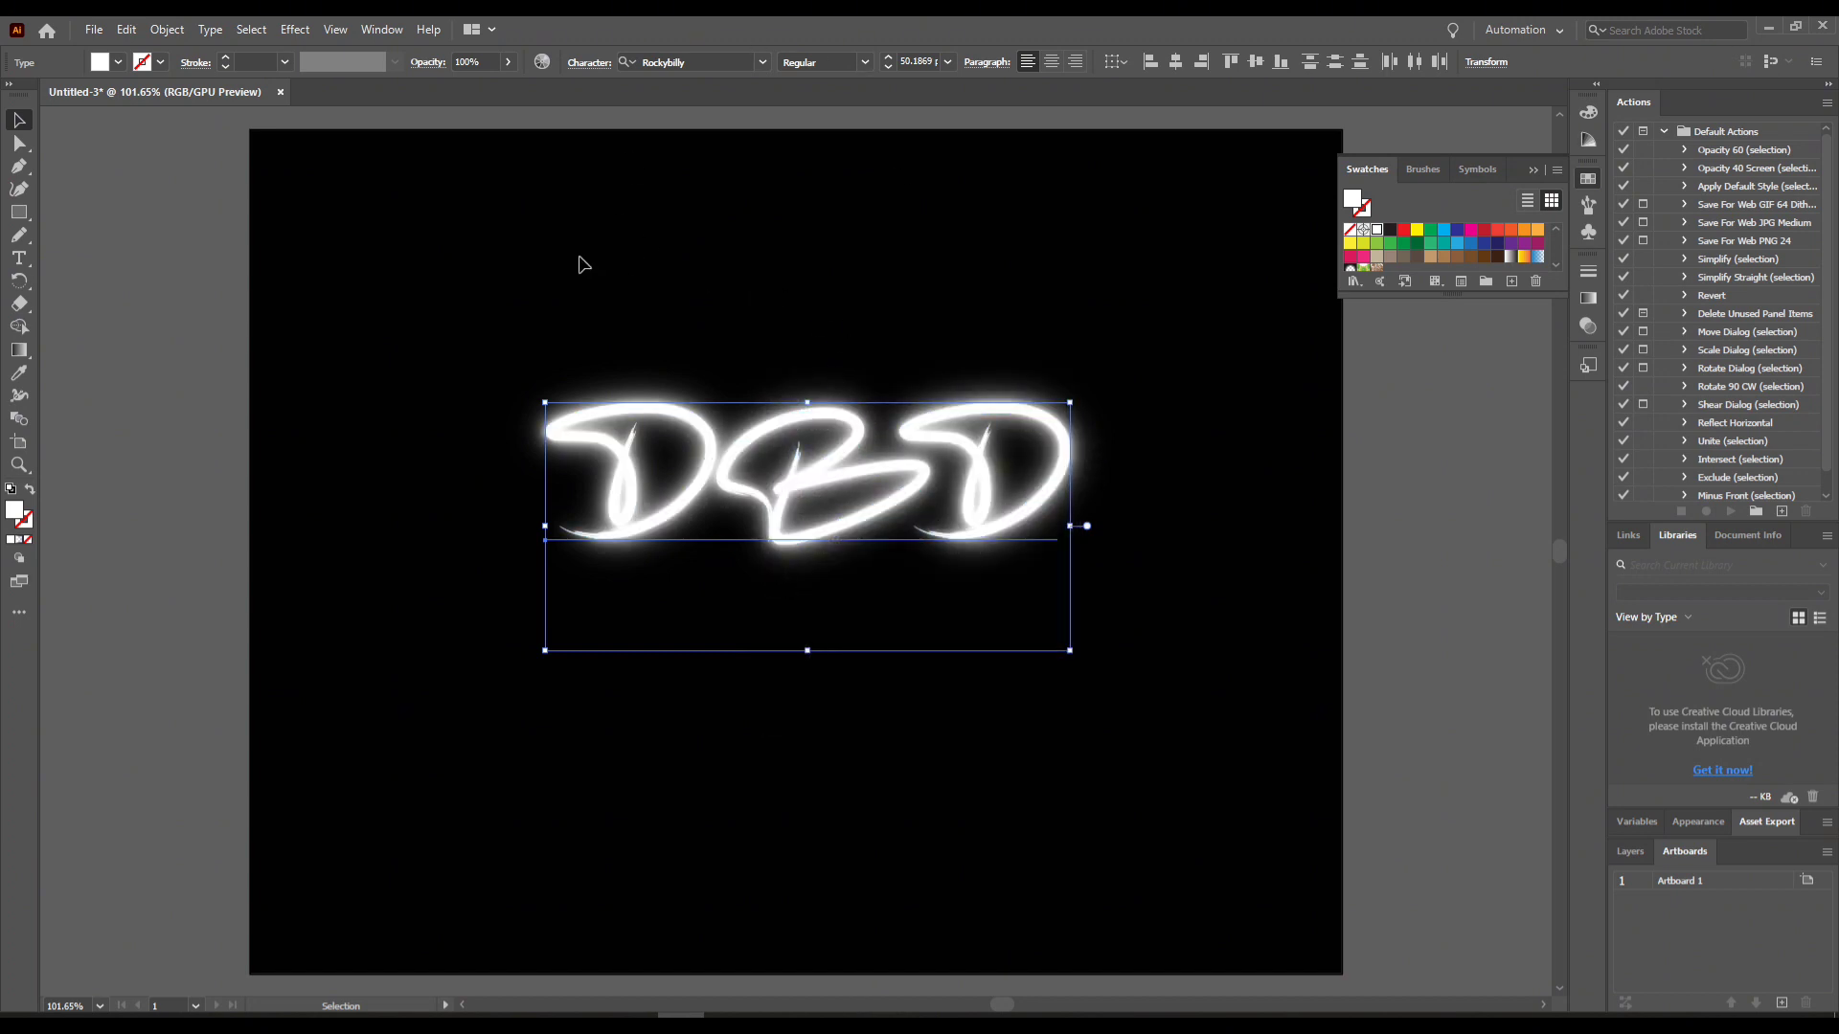
- Select the stacked DBD copies and check the space added around objects in the document raster effects settings
drag(525, 256, 1077, 822)
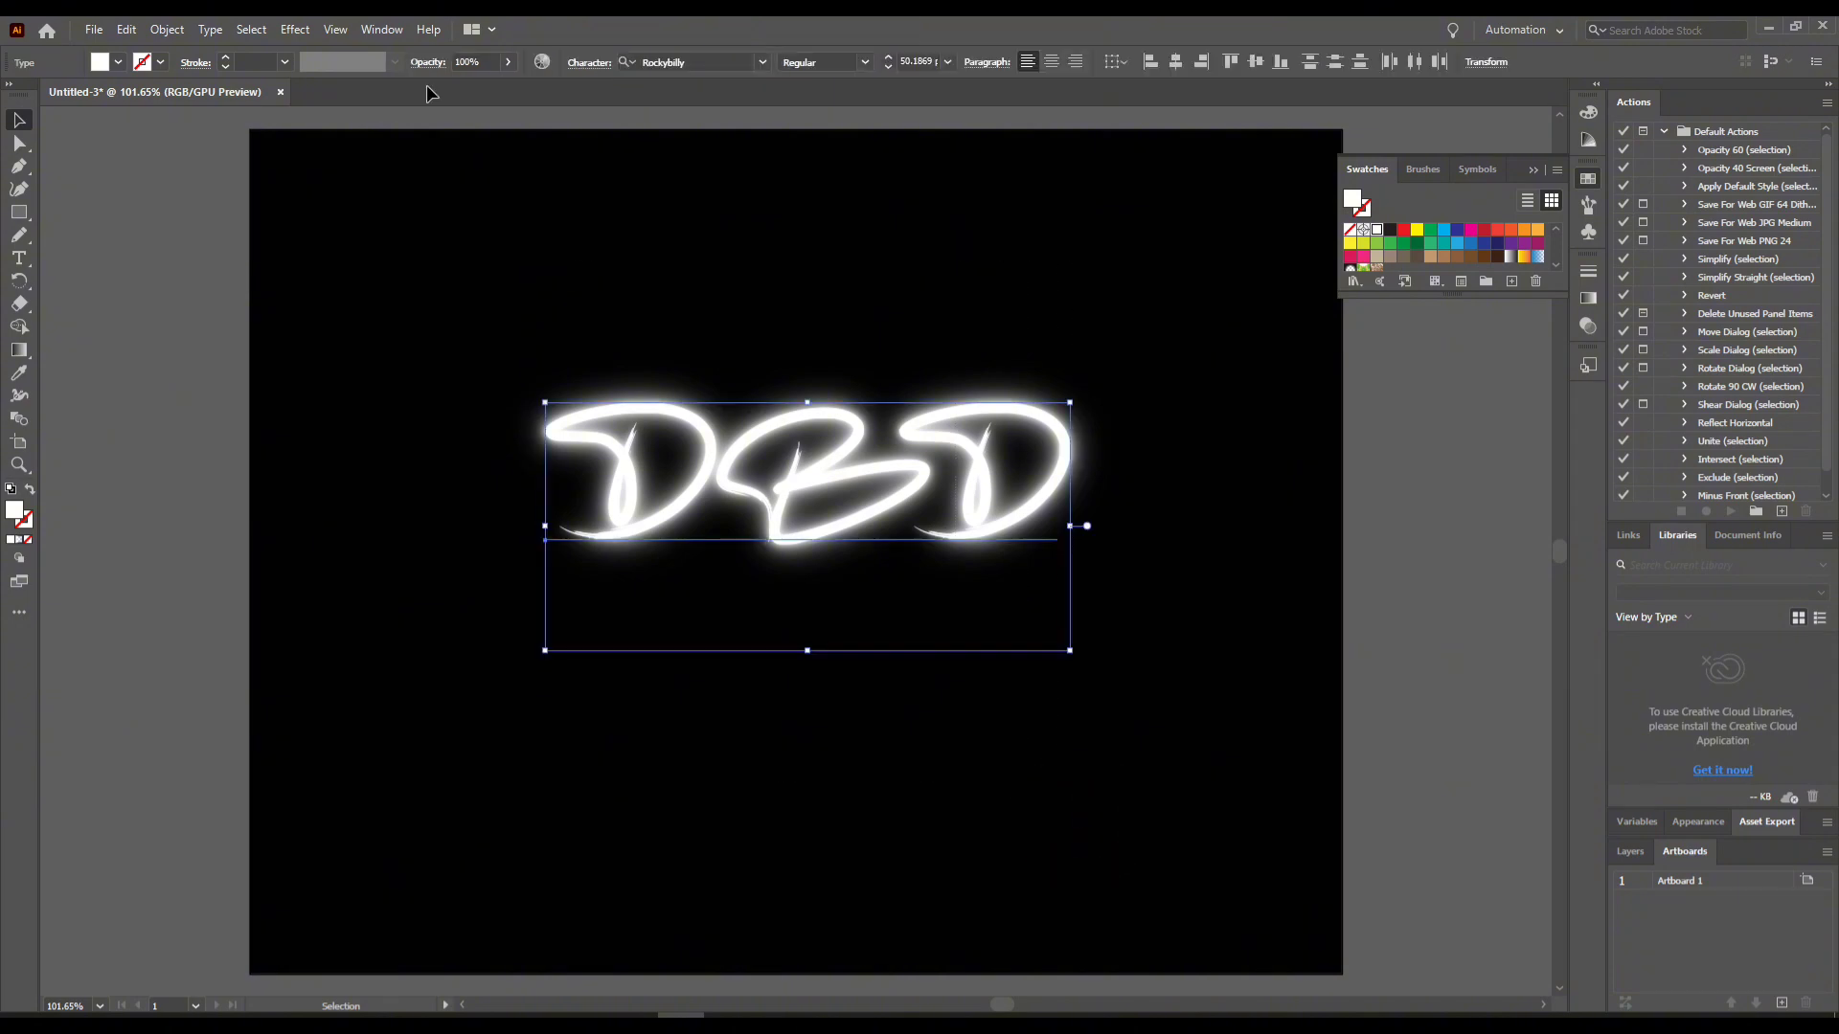
click(295, 30)
click(346, 95)
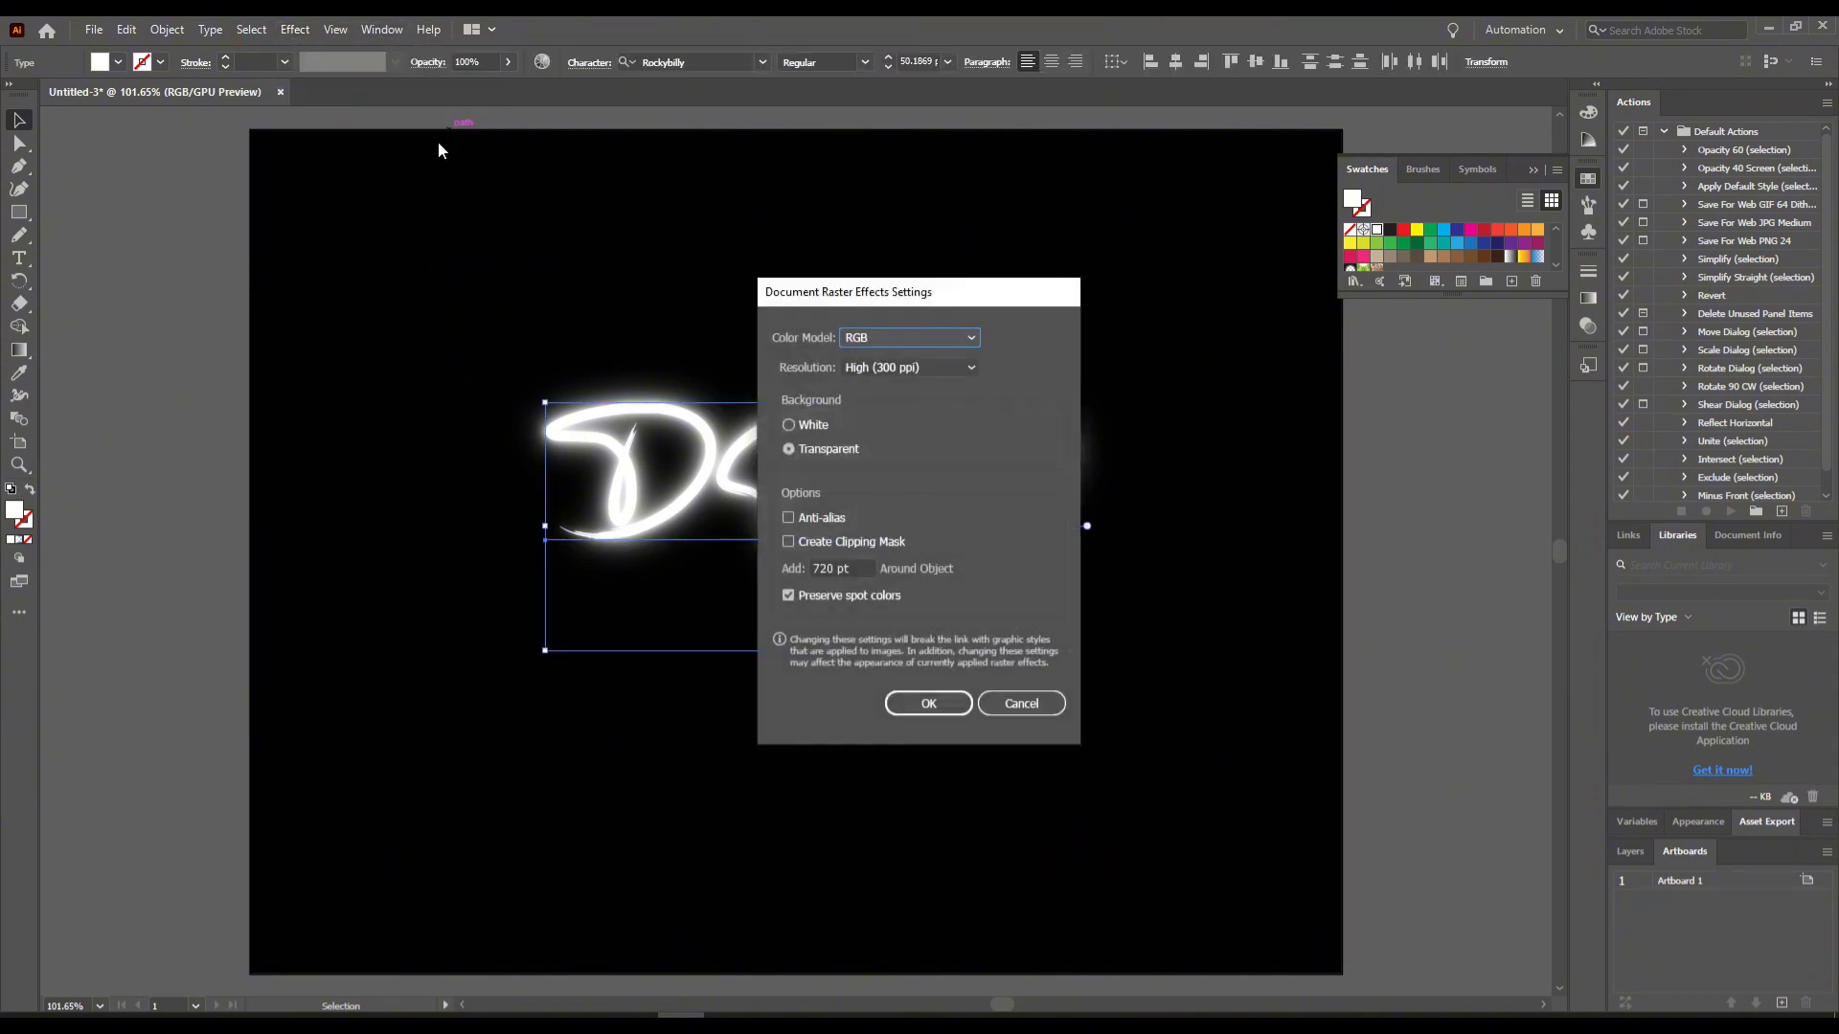
drag(837, 569, 771, 571)
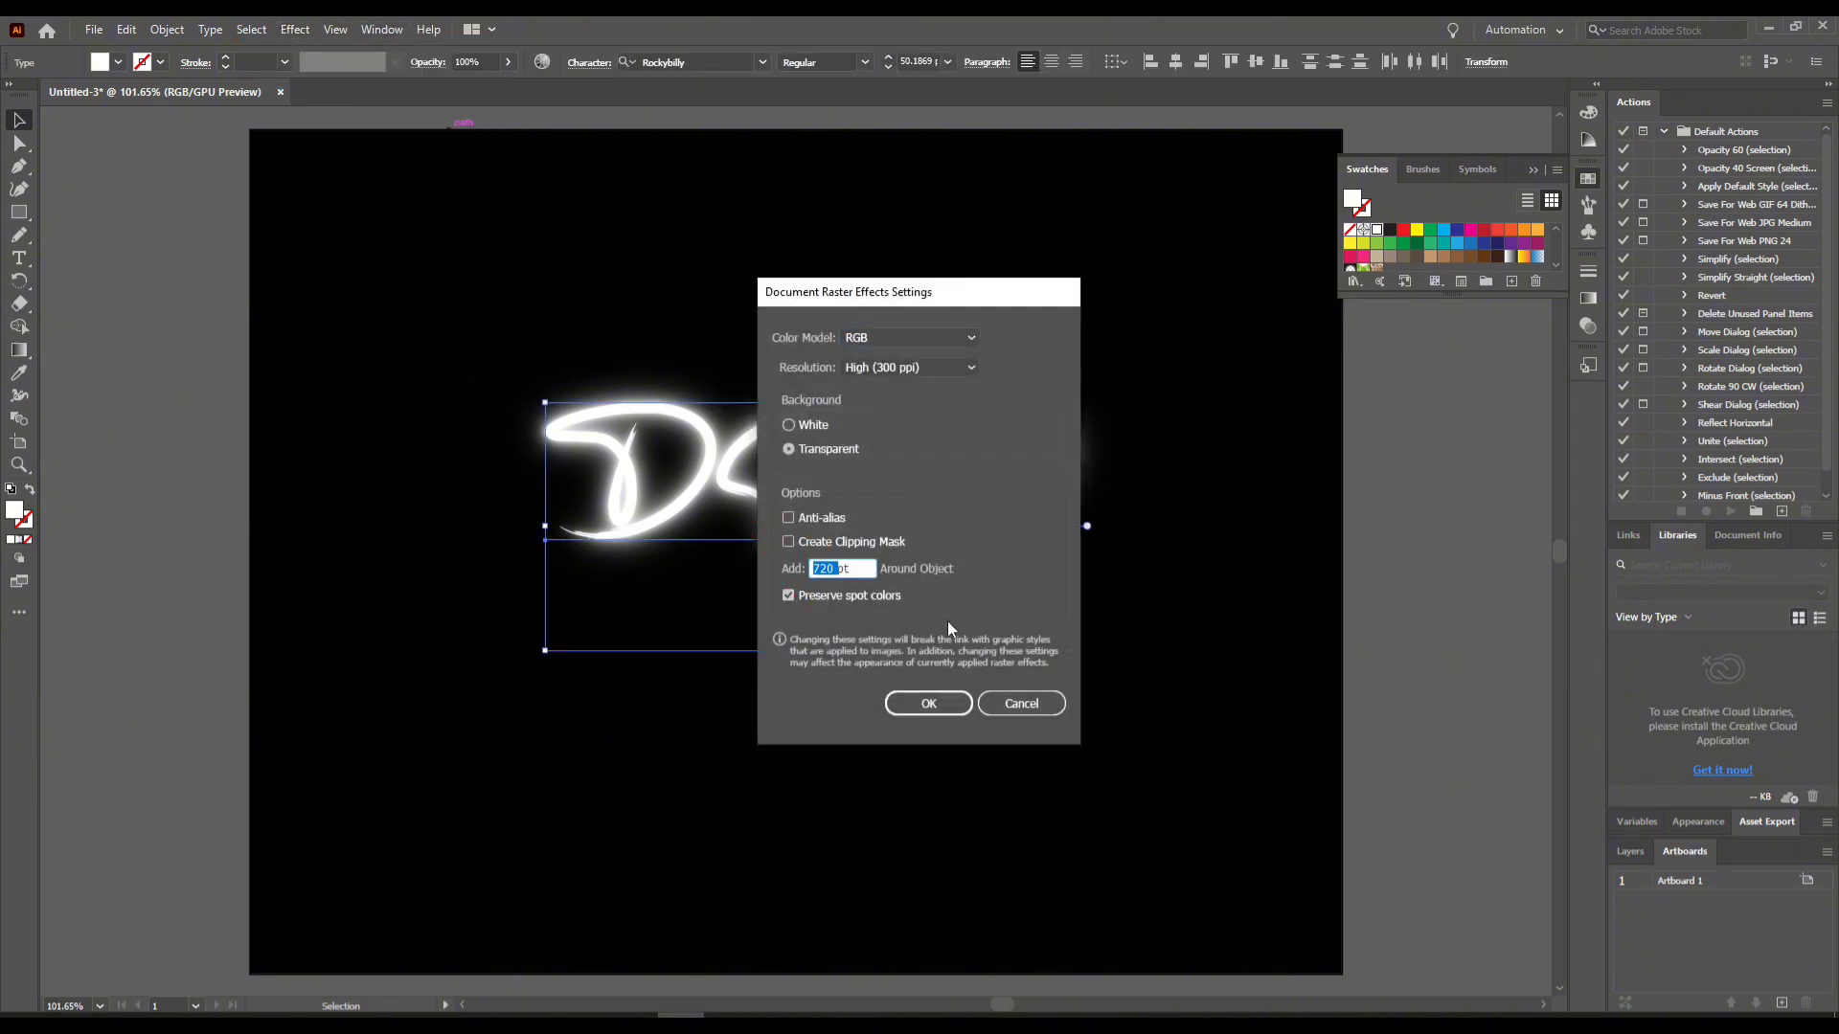
double_click(842, 569)
key(Return)
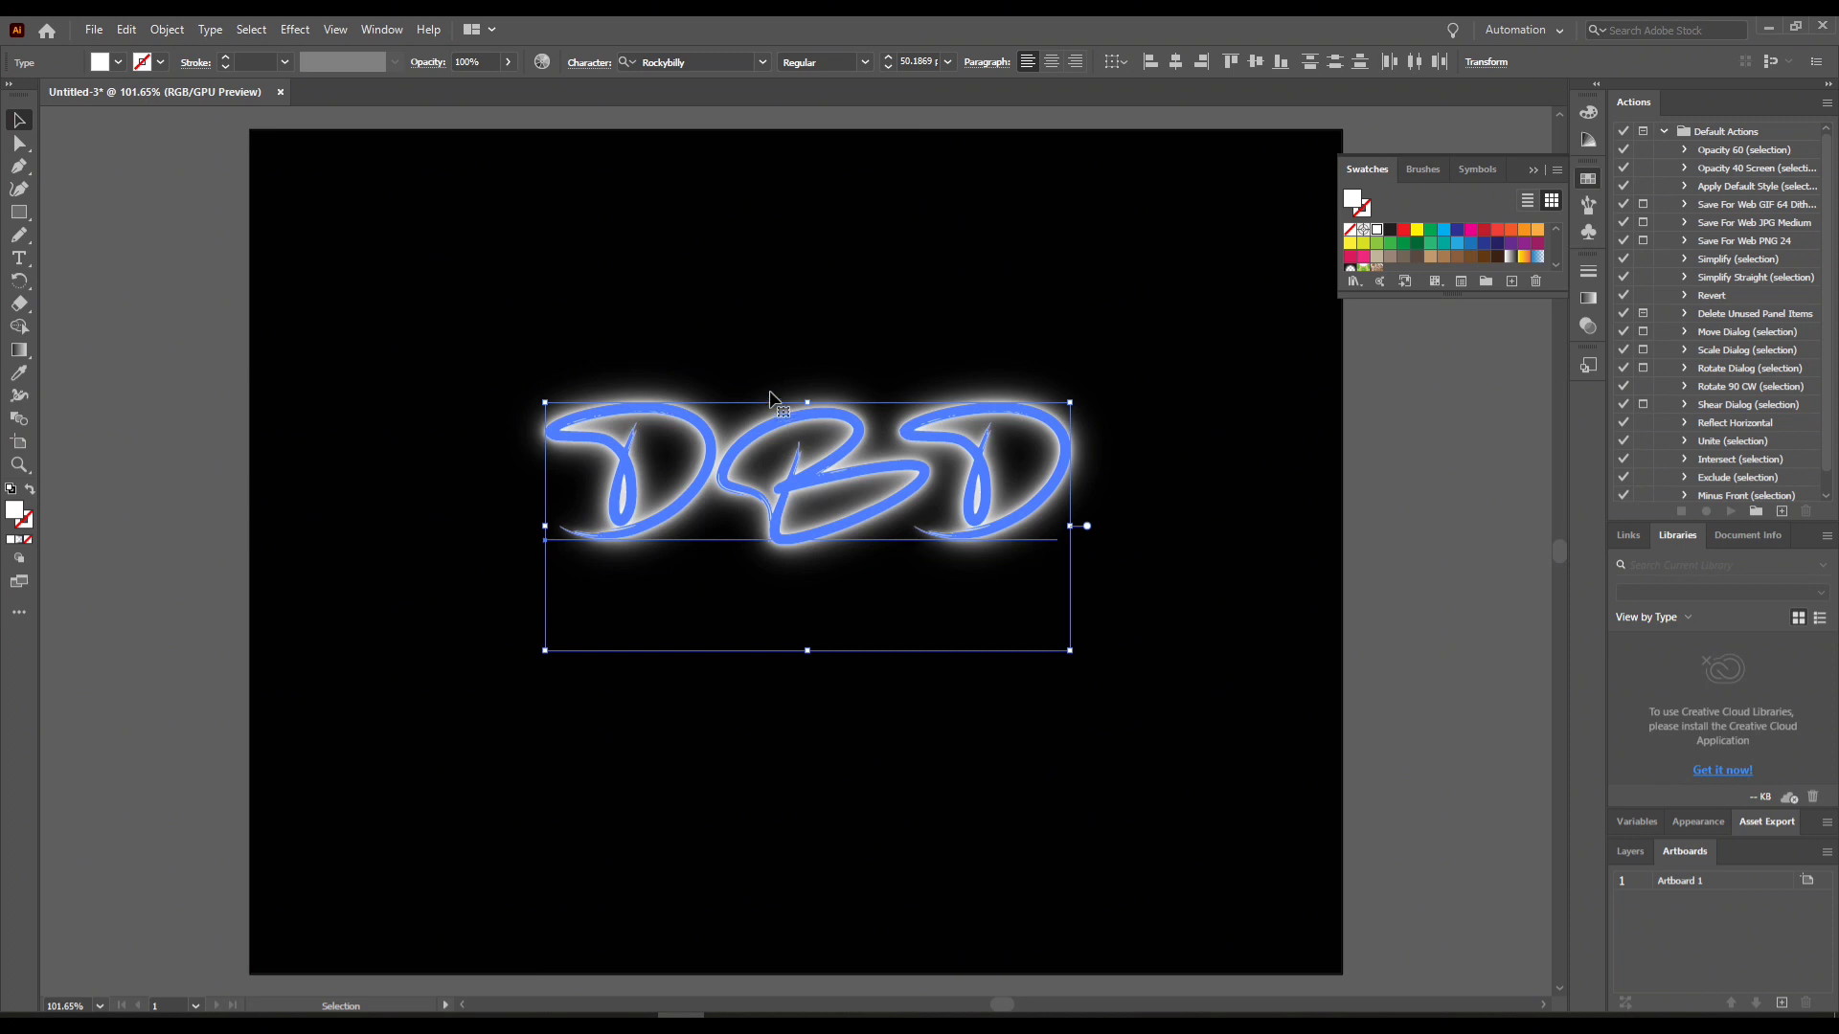
- Expand the appearance of the selected blurred DBD lettering and deselect it
click(126, 29)
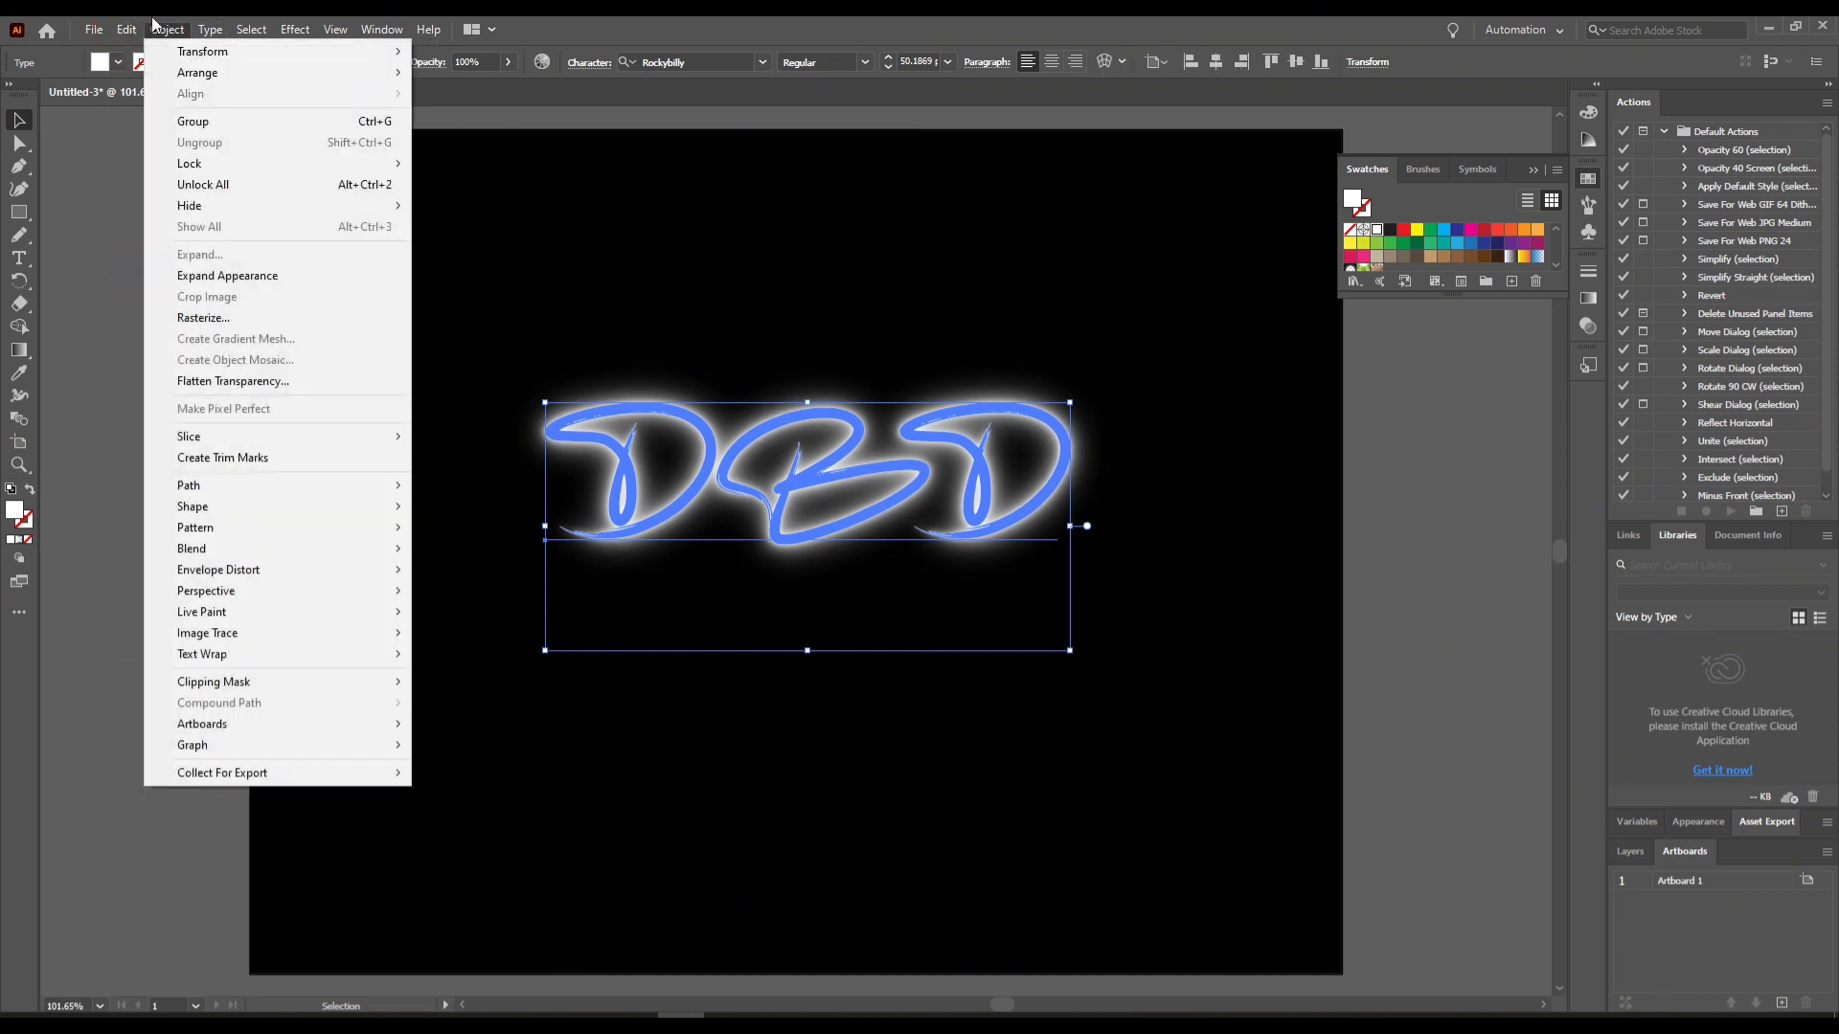
click(230, 276)
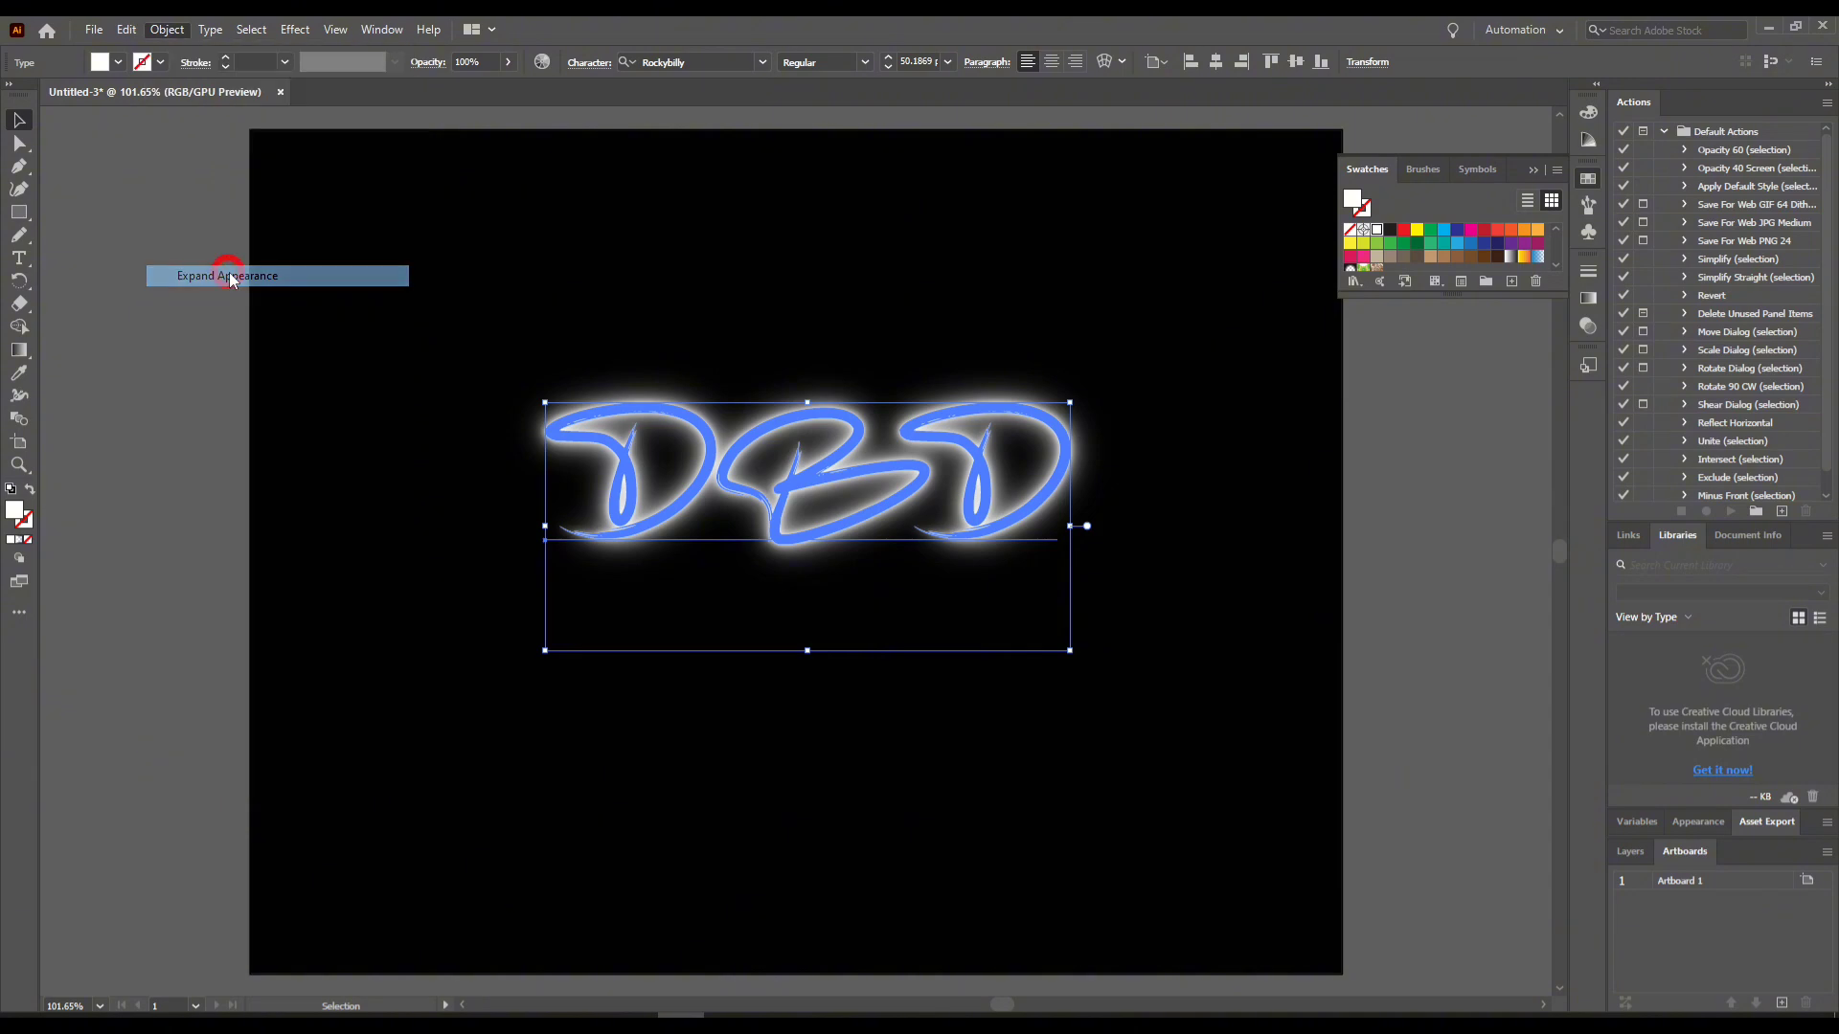
click(1165, 391)
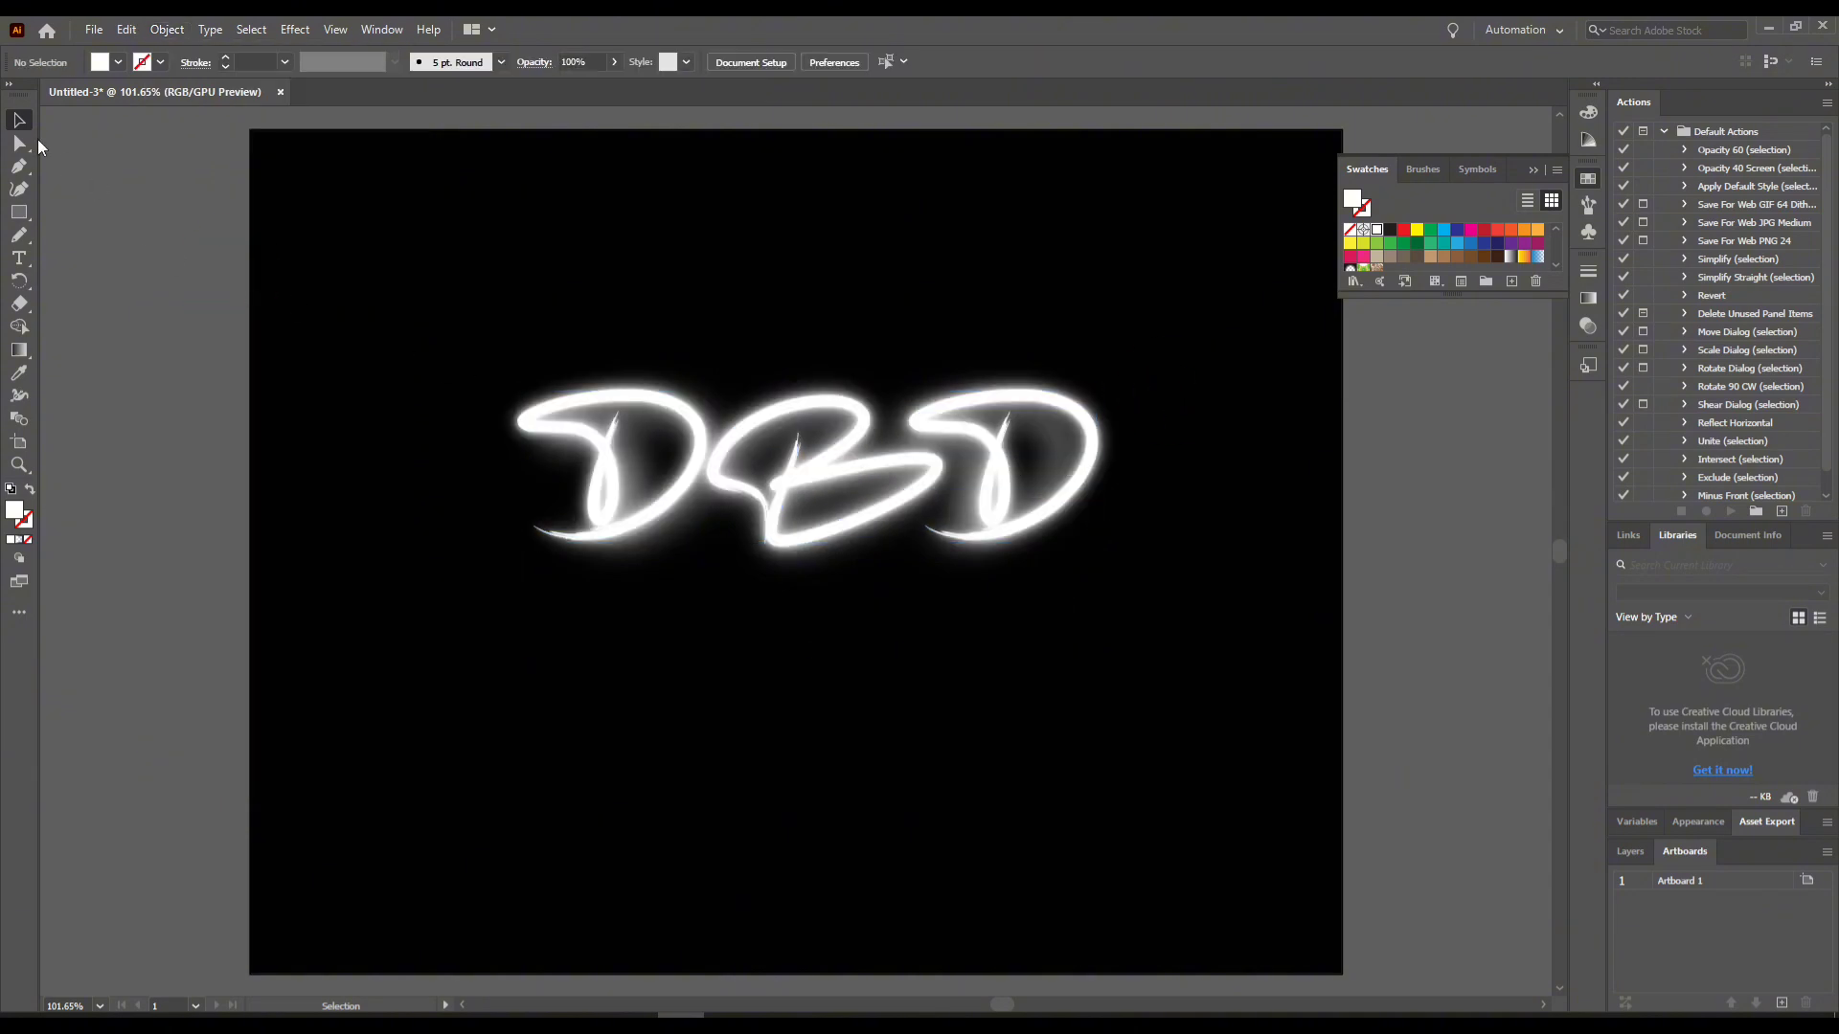
- Draw a 792 by 612 pt rectangle the size of the artboard and fill it with the white-to-black gradient swatch
click(20, 215)
drag(250, 128, 1295, 895)
key(v)
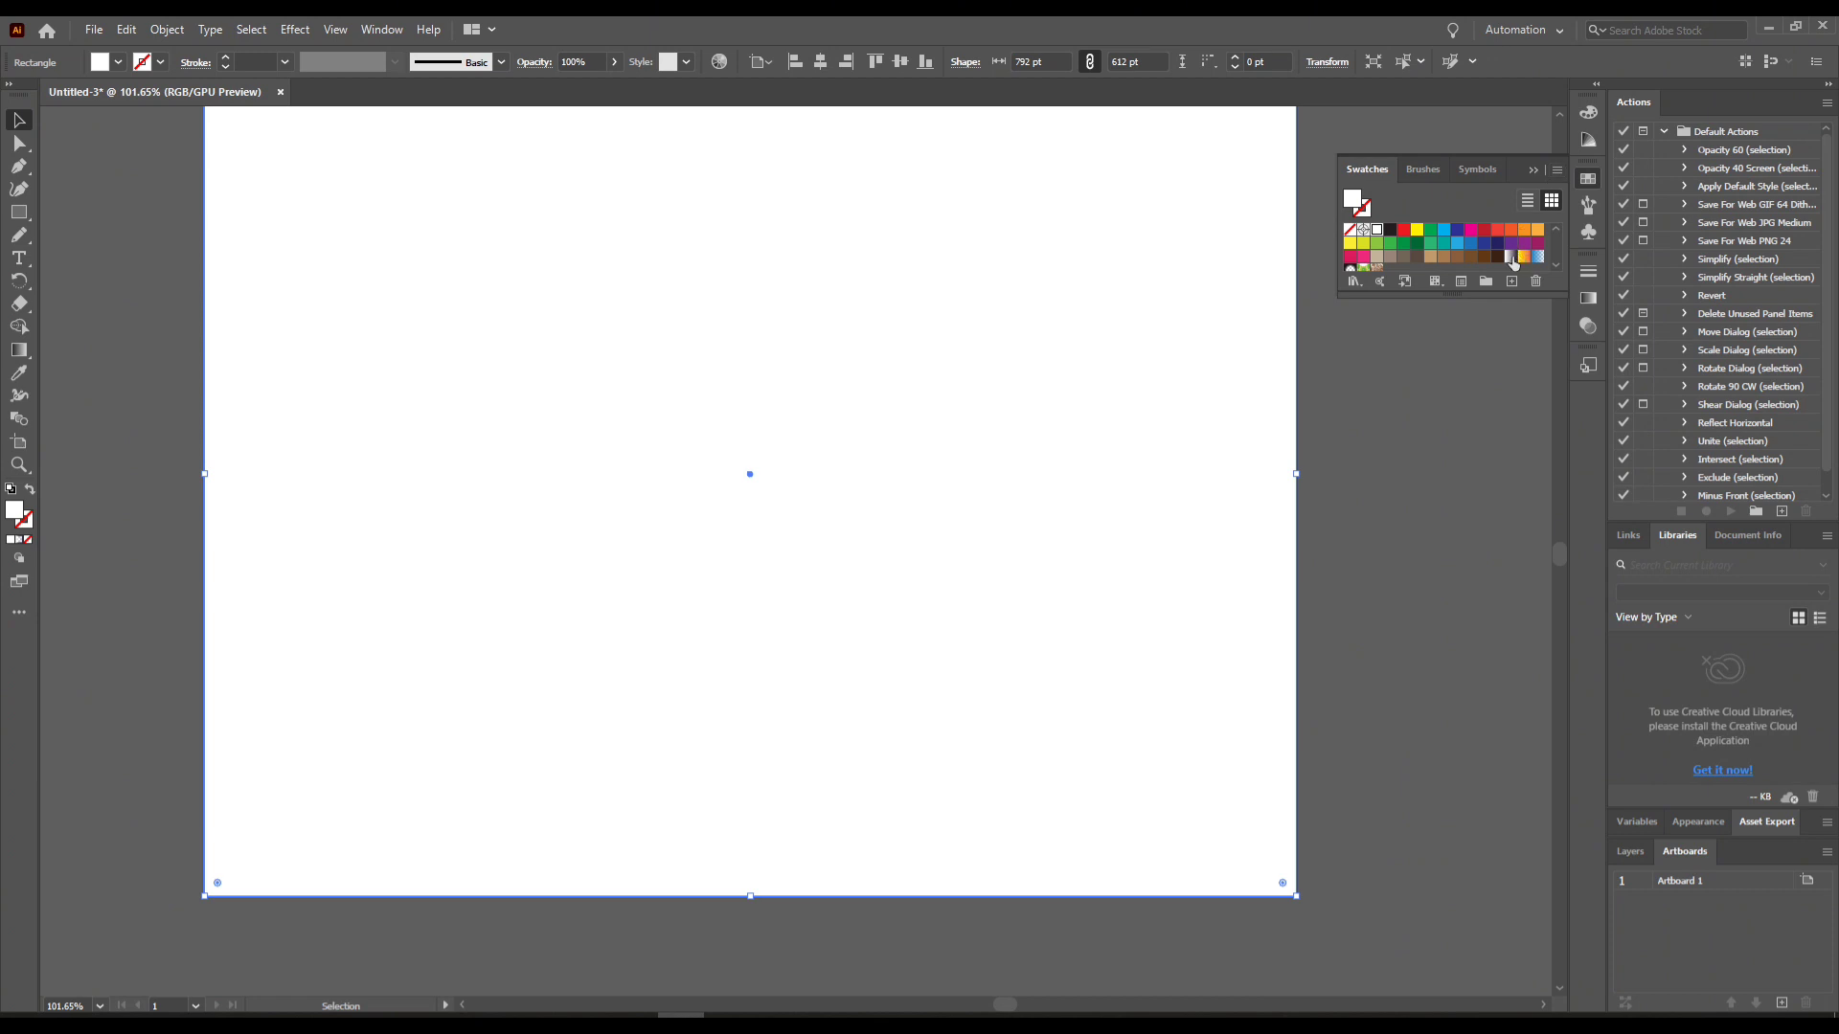
click(1511, 257)
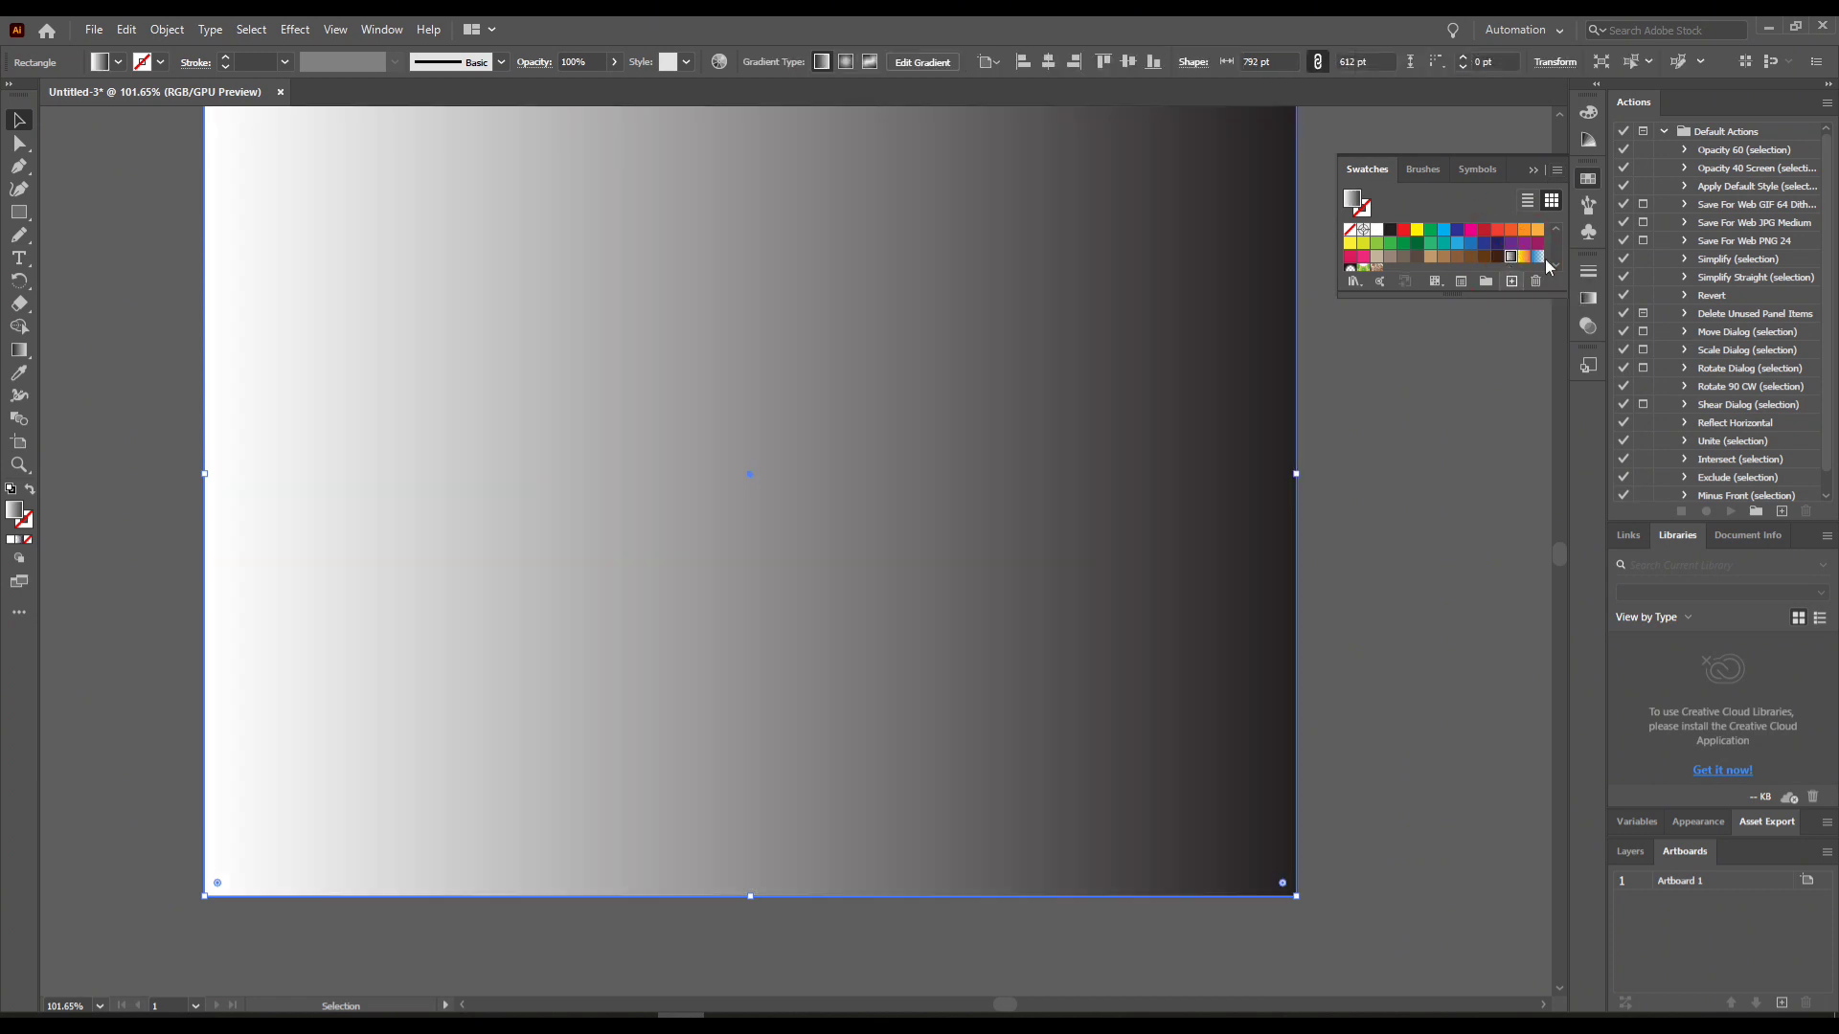
- Recolor the black end stop of the rectangle's gradient to a dark red with R 147 and G 0
click(1587, 301)
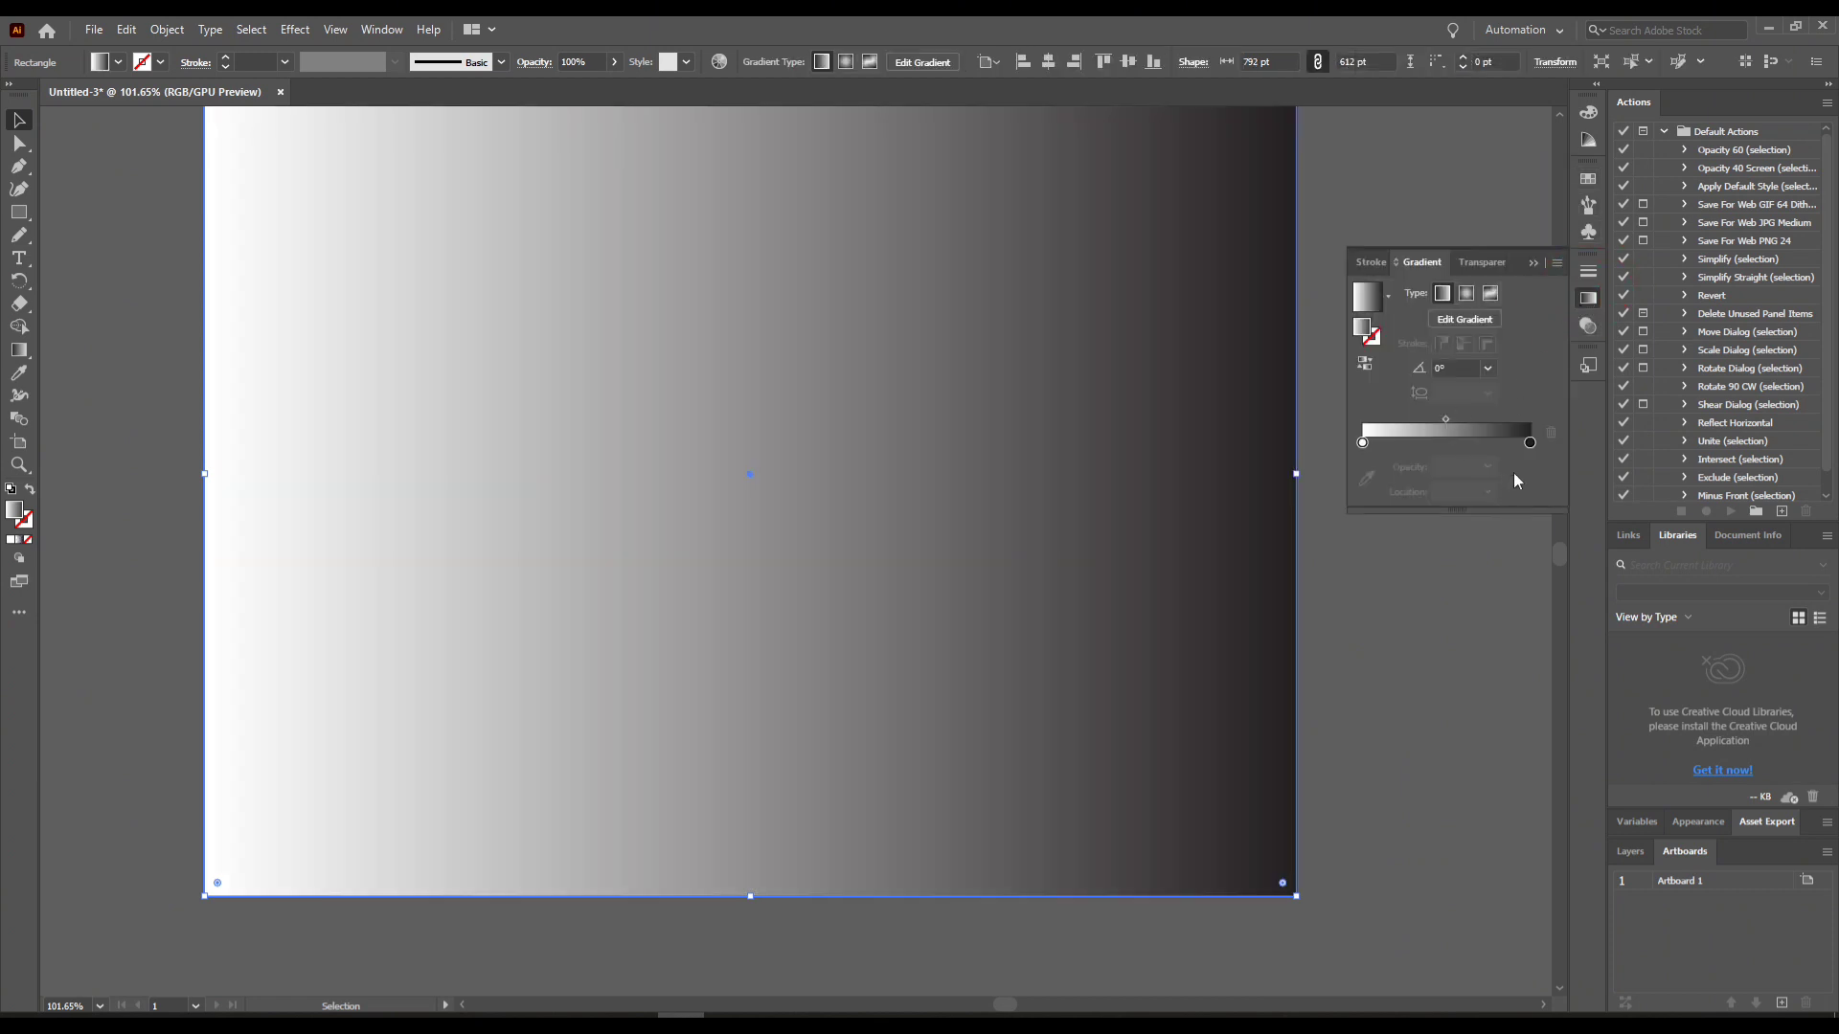
click(1530, 443)
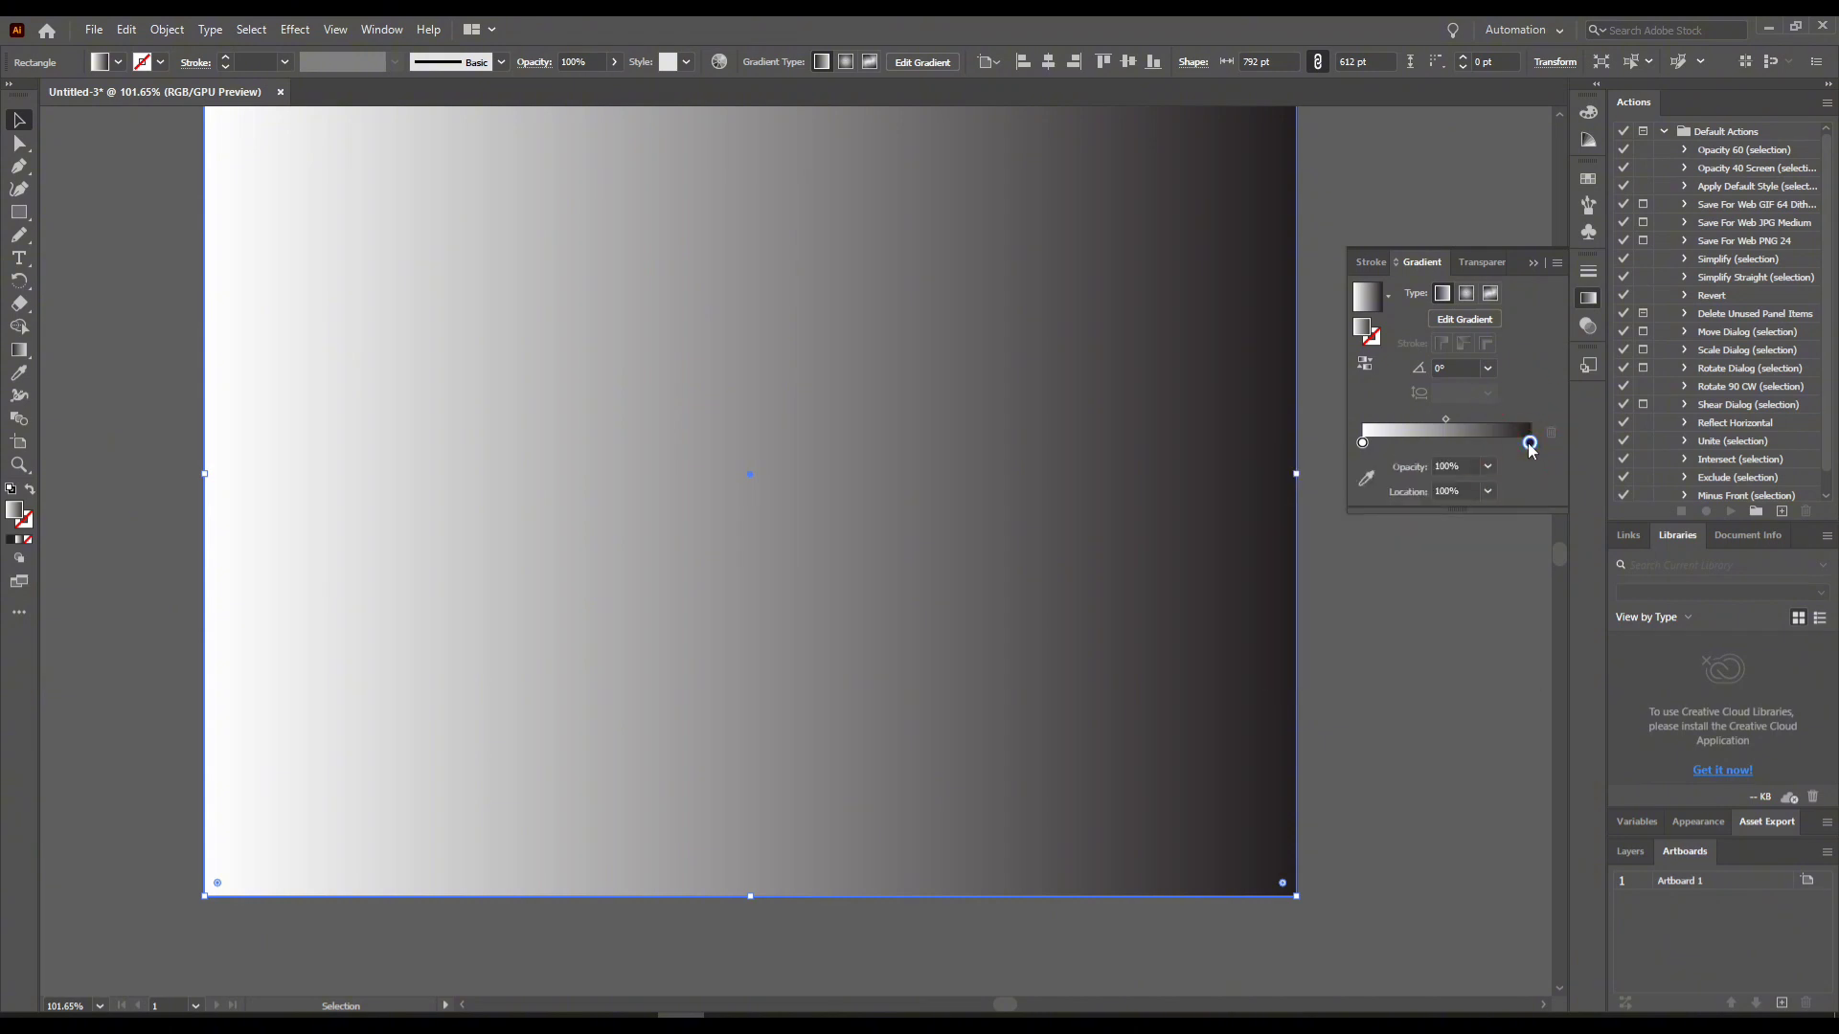
double_click(1529, 444)
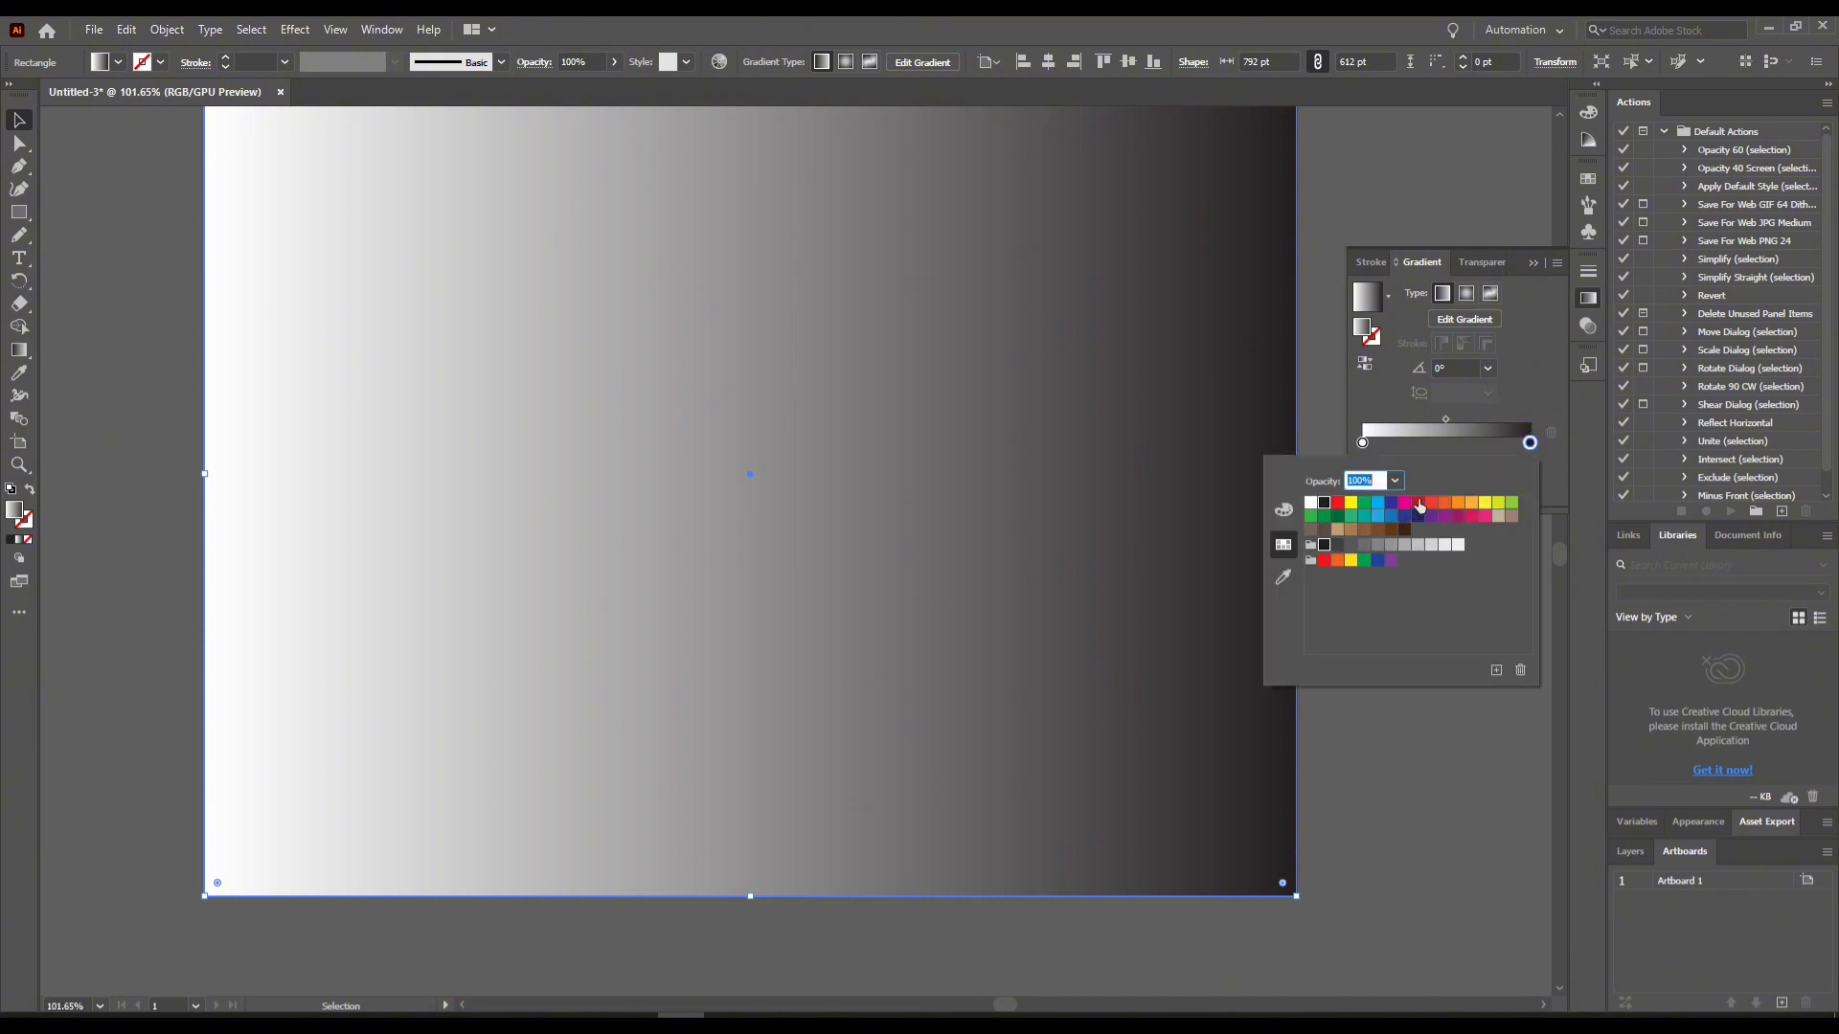
click(1418, 504)
click(1283, 510)
drag(1432, 512, 1370, 548)
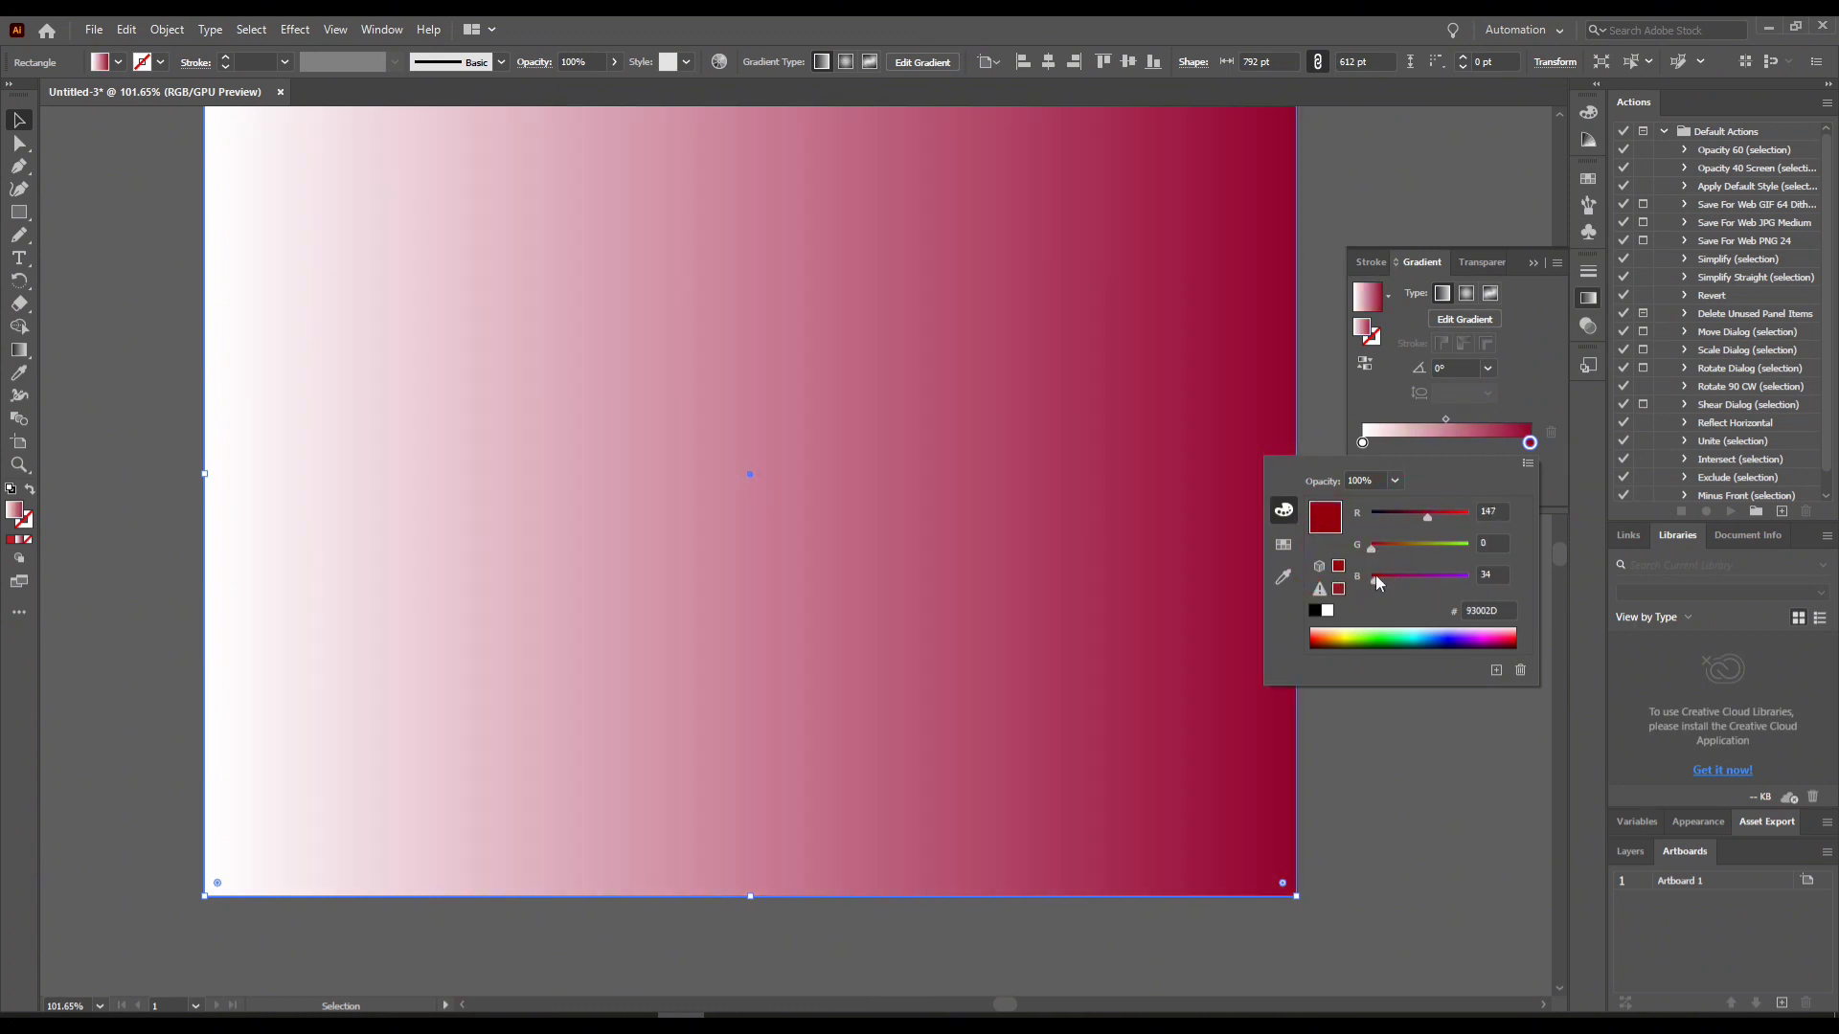
- Recolor the white start stop of the rectangle's gradient with the dark magenta swatch
click(1284, 545)
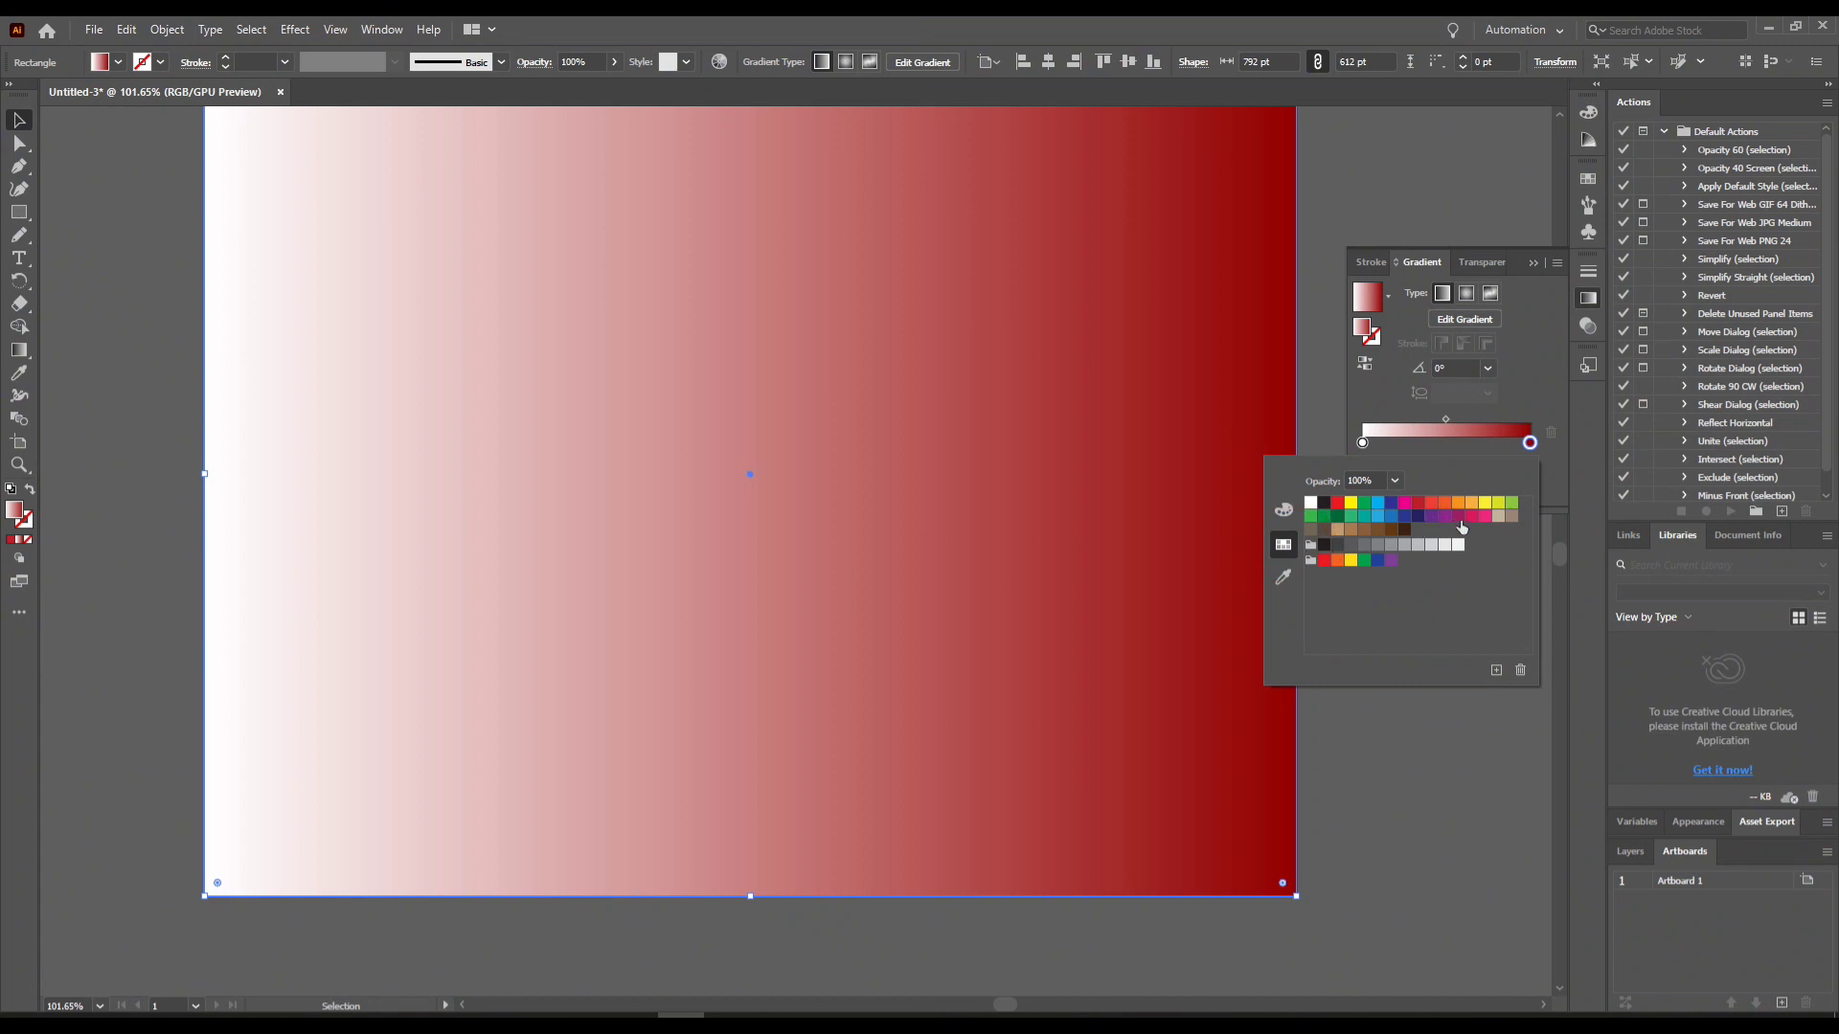
click(1363, 443)
click(1363, 443)
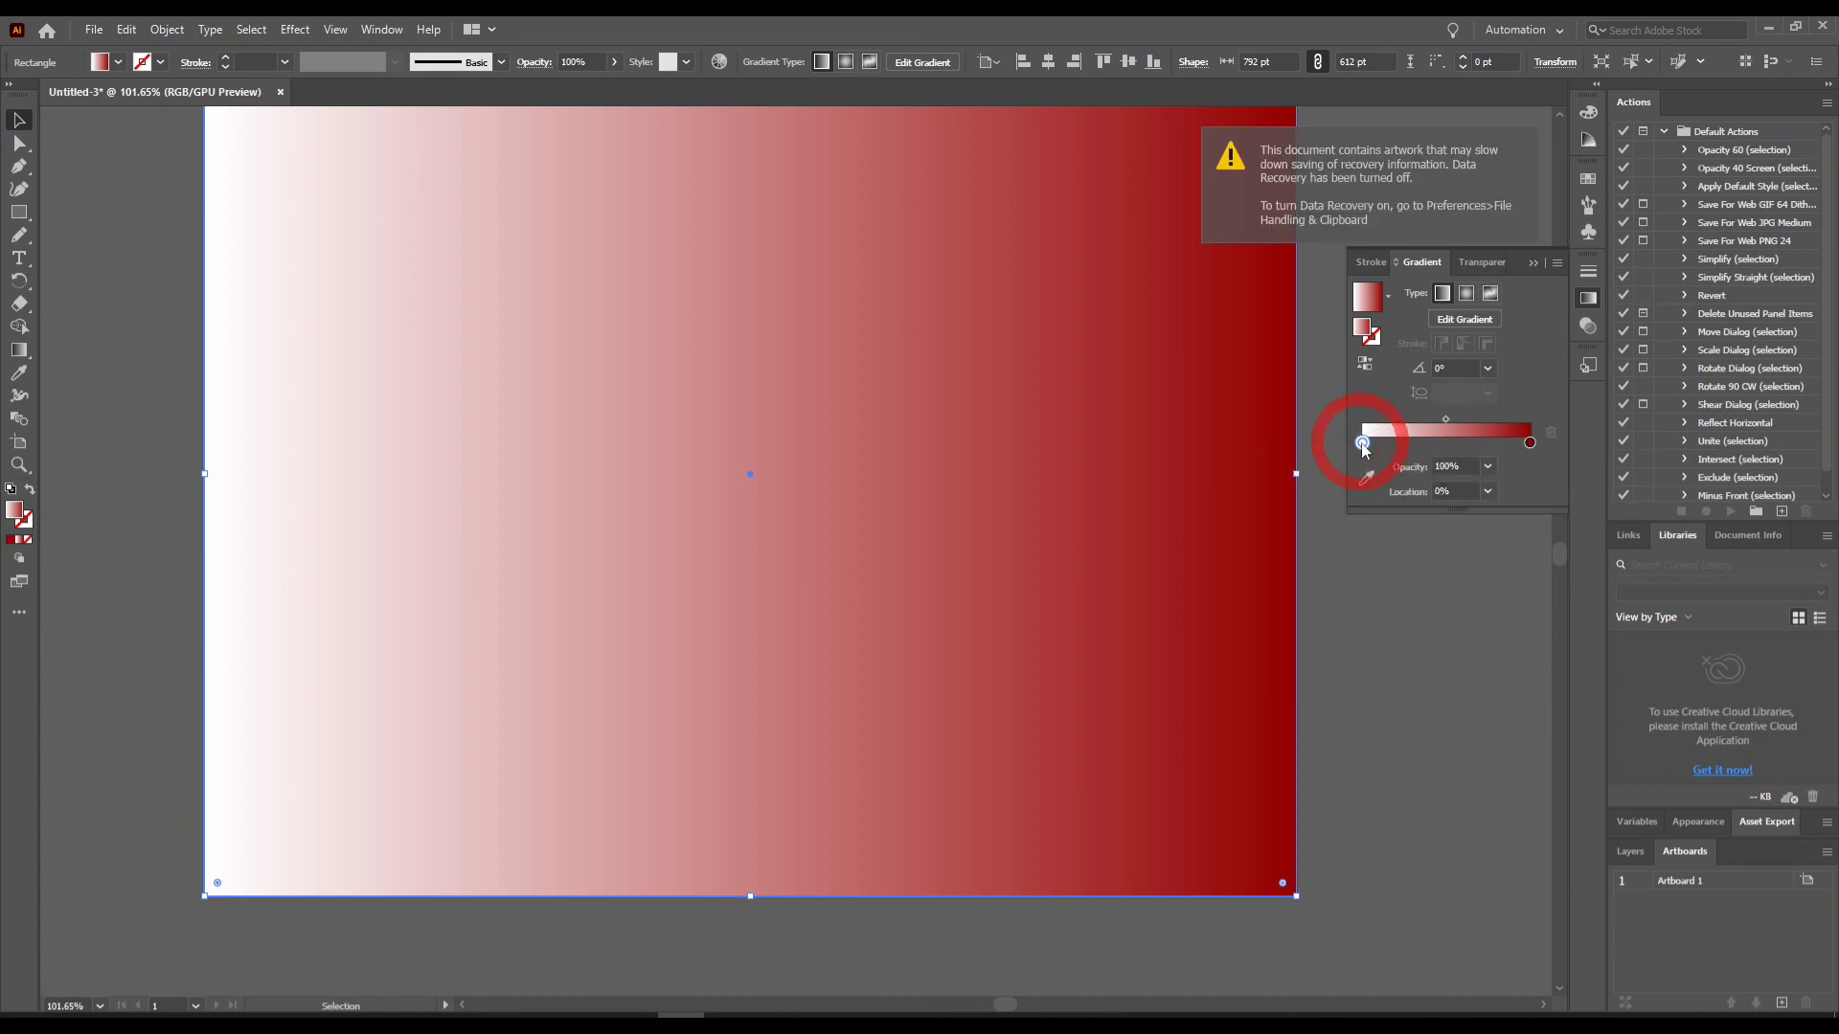
double_click(1364, 444)
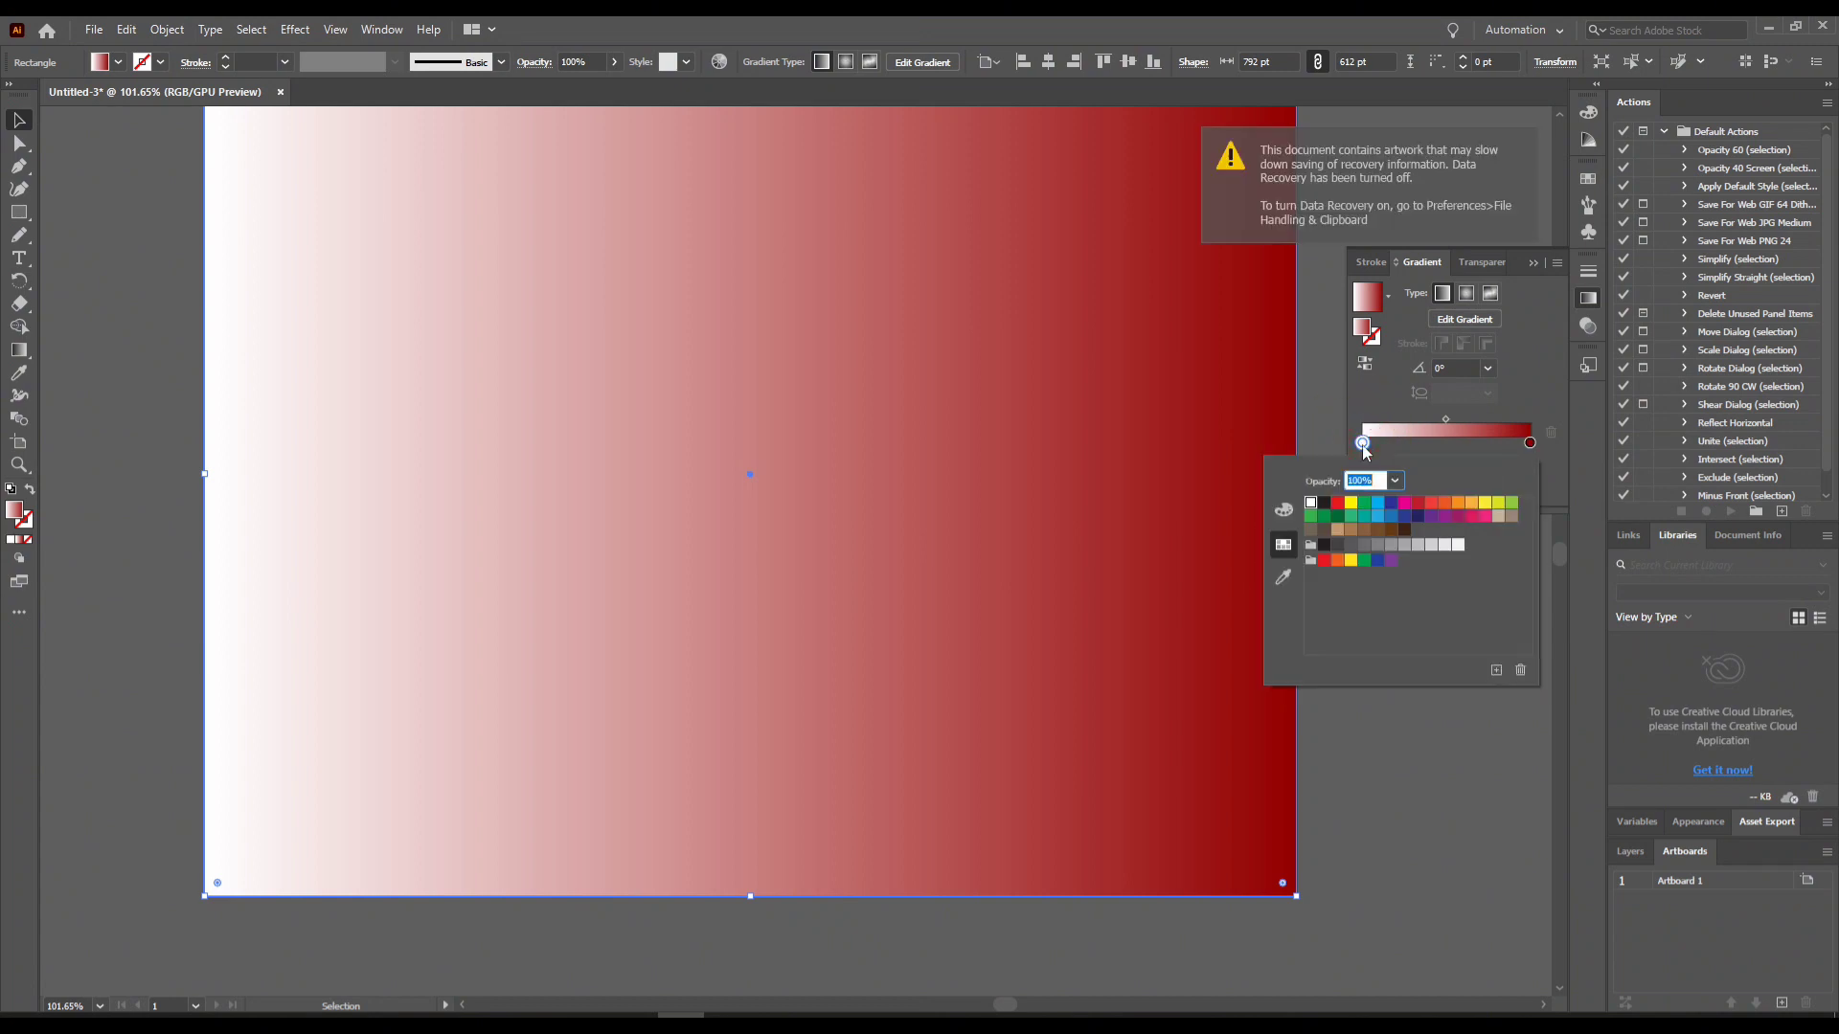
click(1458, 517)
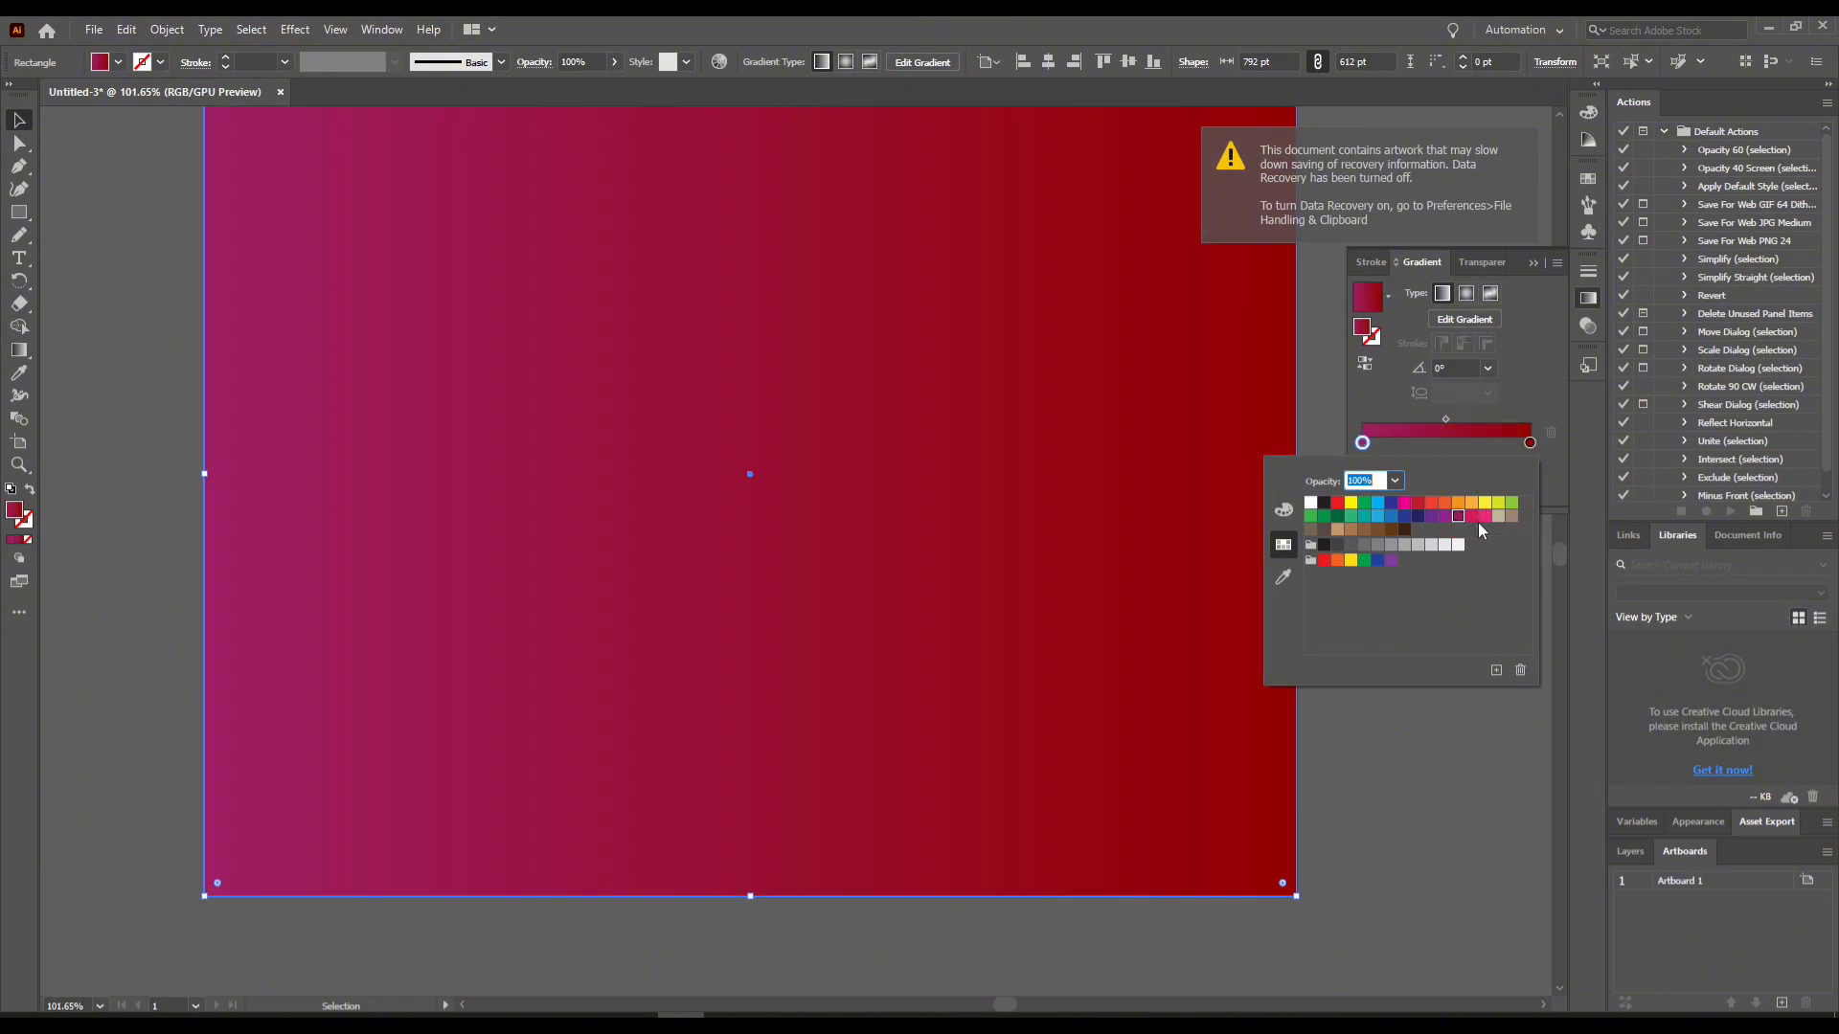
- Recolor the gradient's start stop with a fine-tuned bright pink, and move the pink and dark red stops to about 32.4% and 68.2%
click(1472, 516)
click(1483, 516)
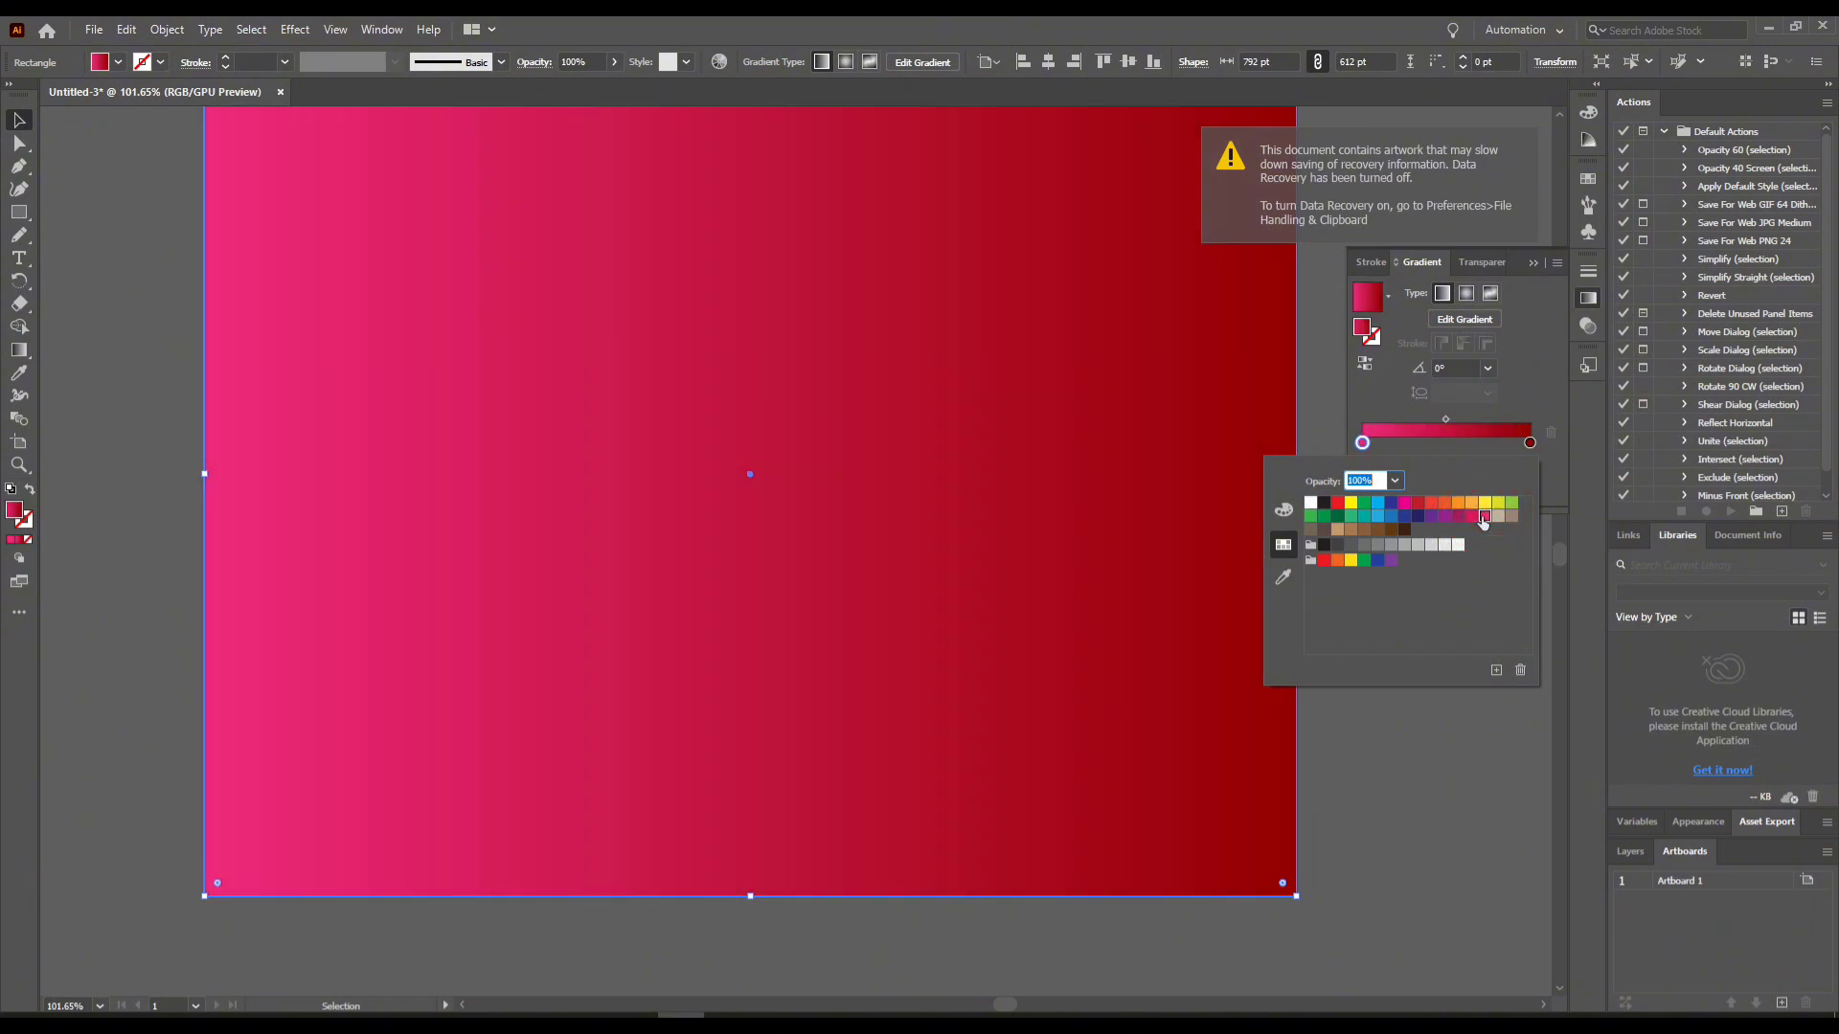
click(1281, 513)
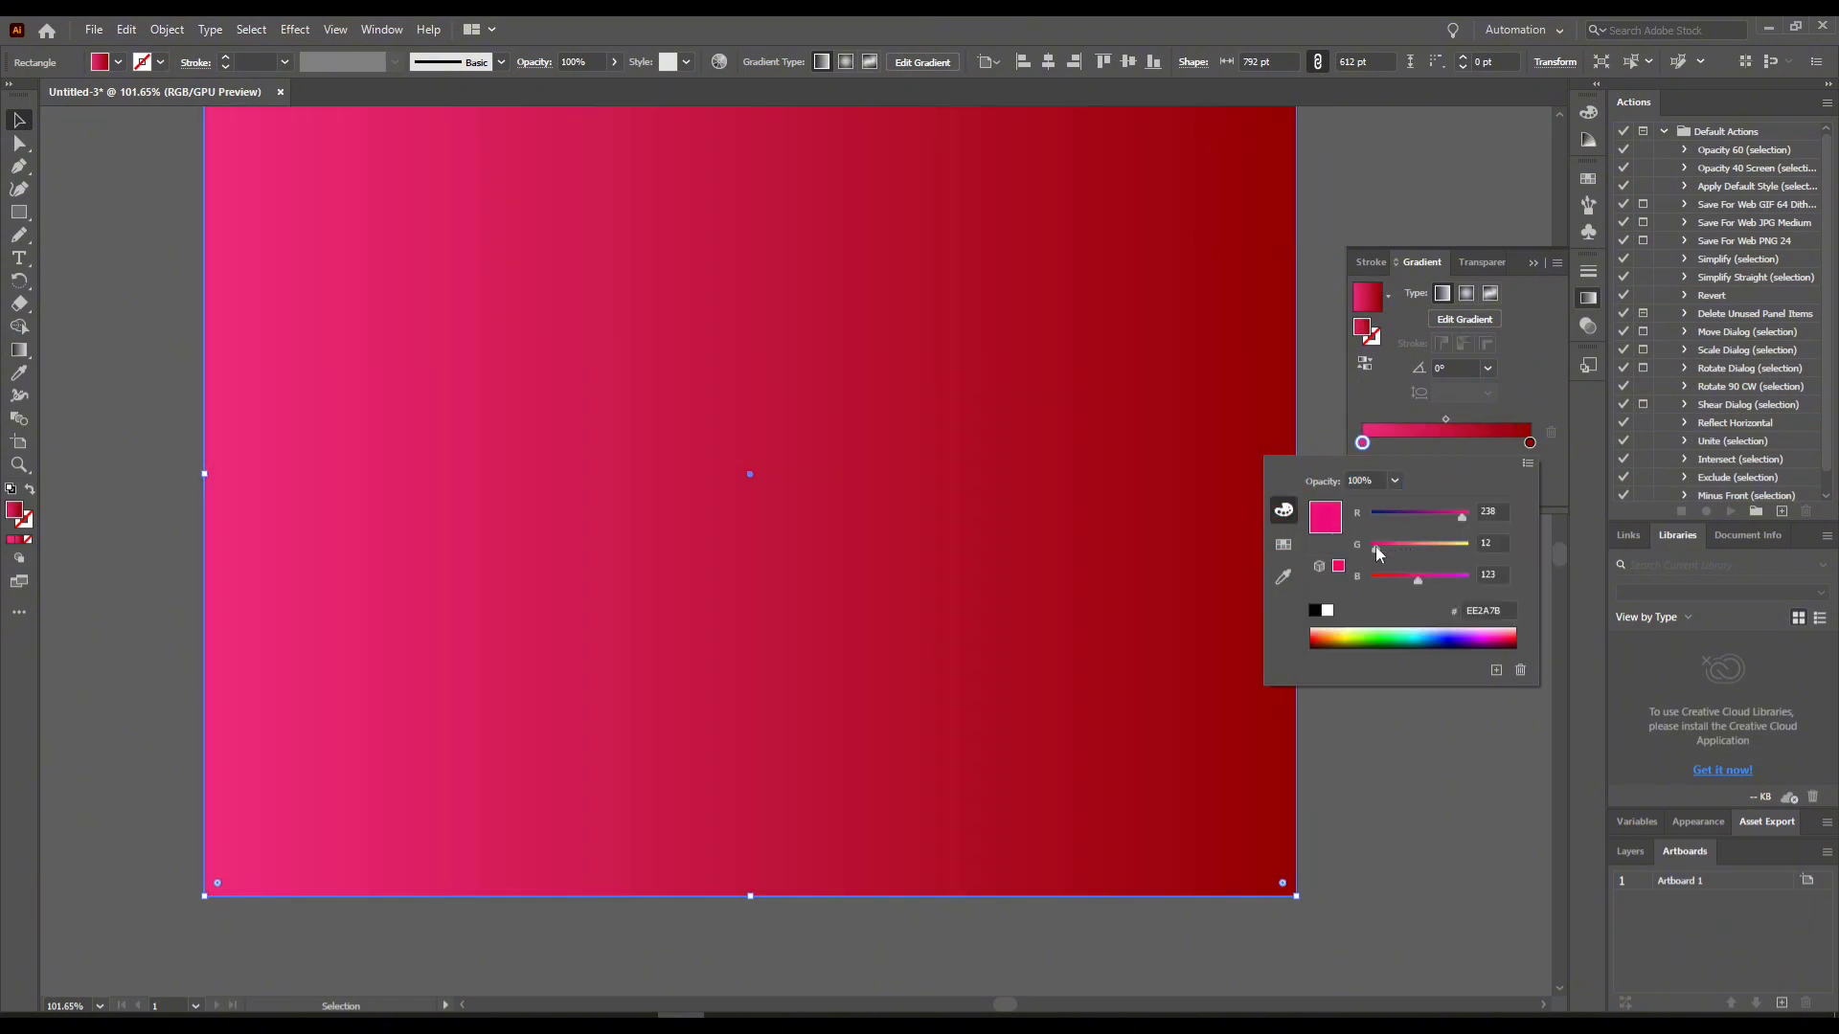
drag(1377, 546, 1390, 561)
key(Escape)
drag(1363, 443, 1416, 442)
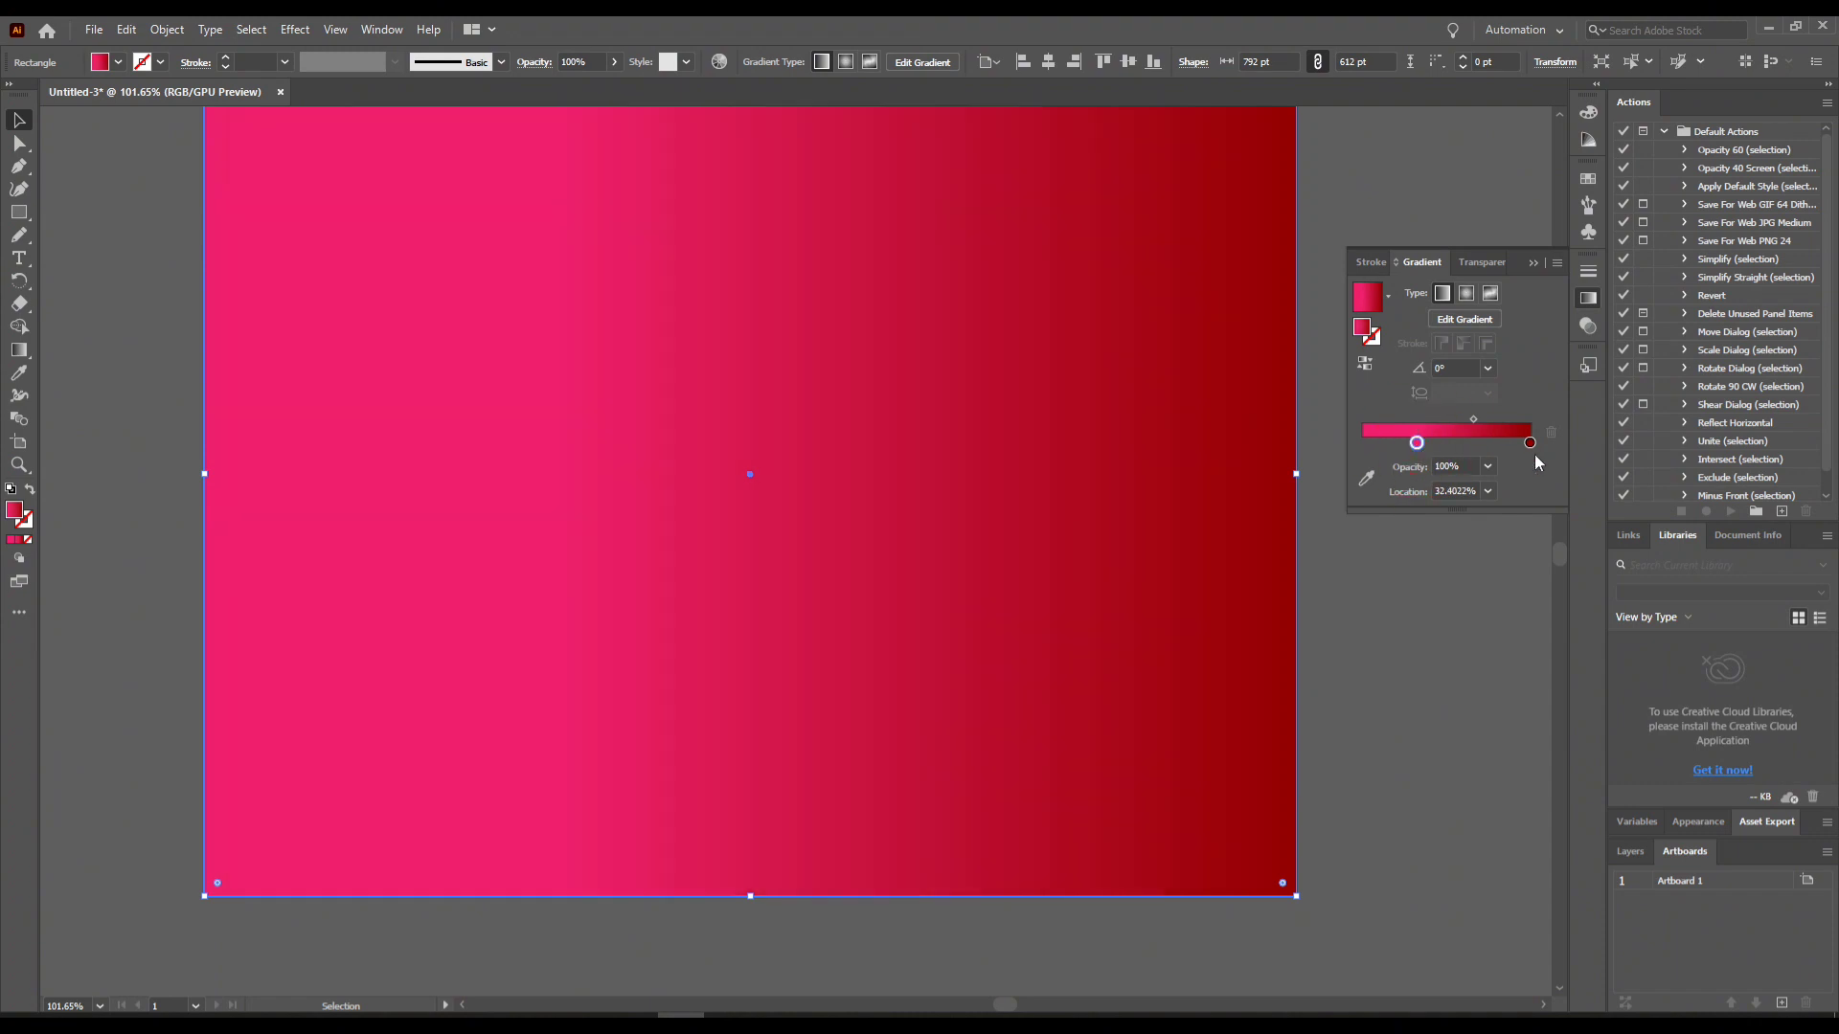
drag(1530, 443, 1477, 443)
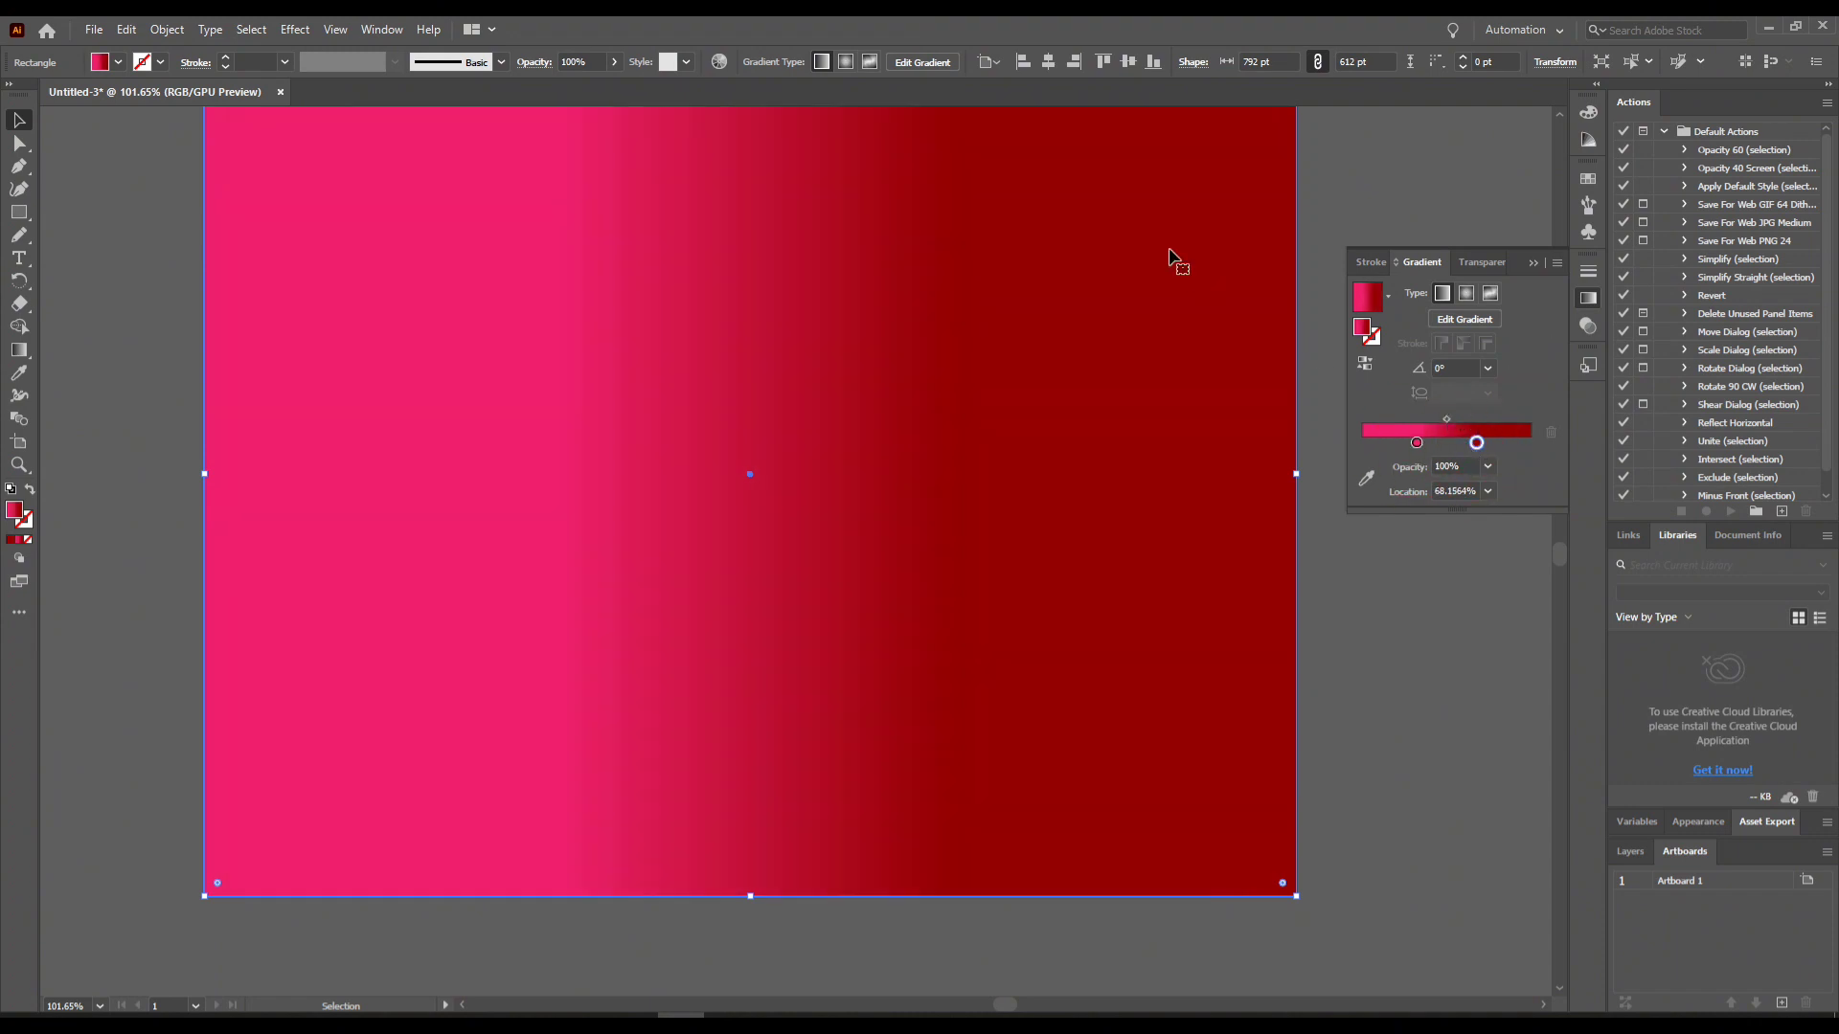
- Set the gradient rectangle's blending mode to Overlay so it tints the glowing lettering beneath
click(1480, 265)
click(1433, 291)
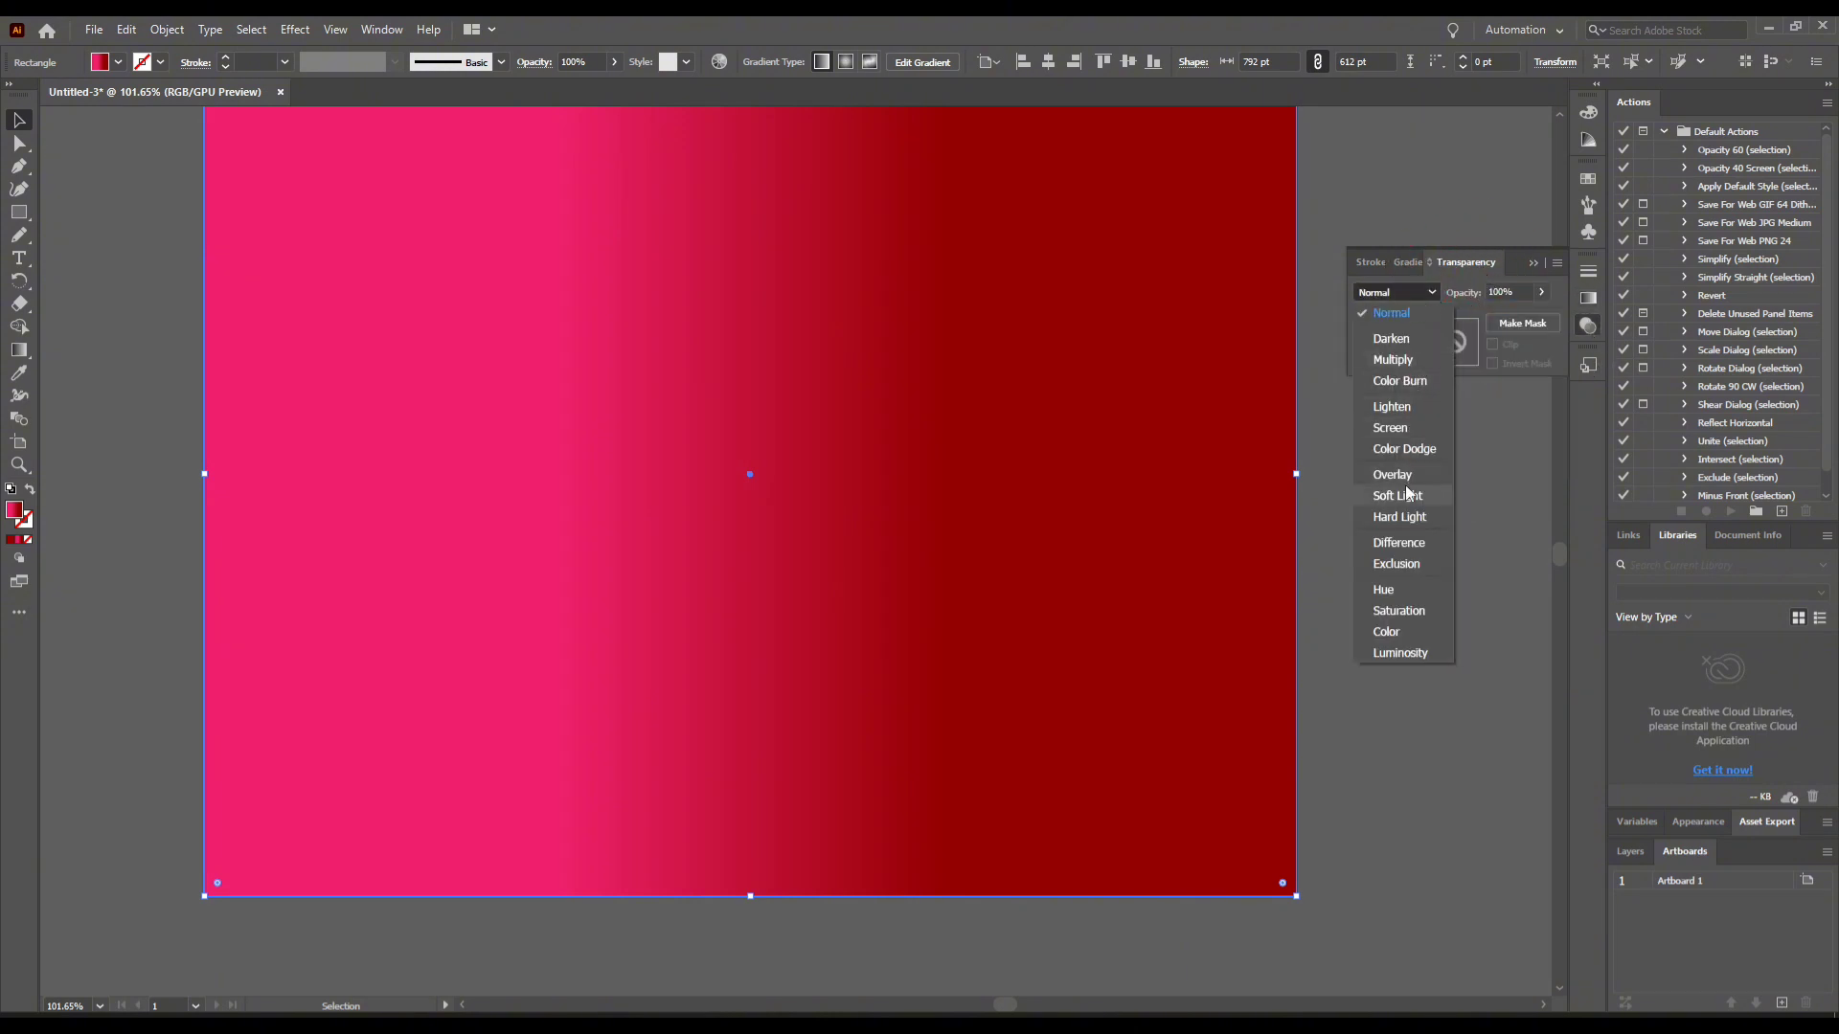
key(Escape)
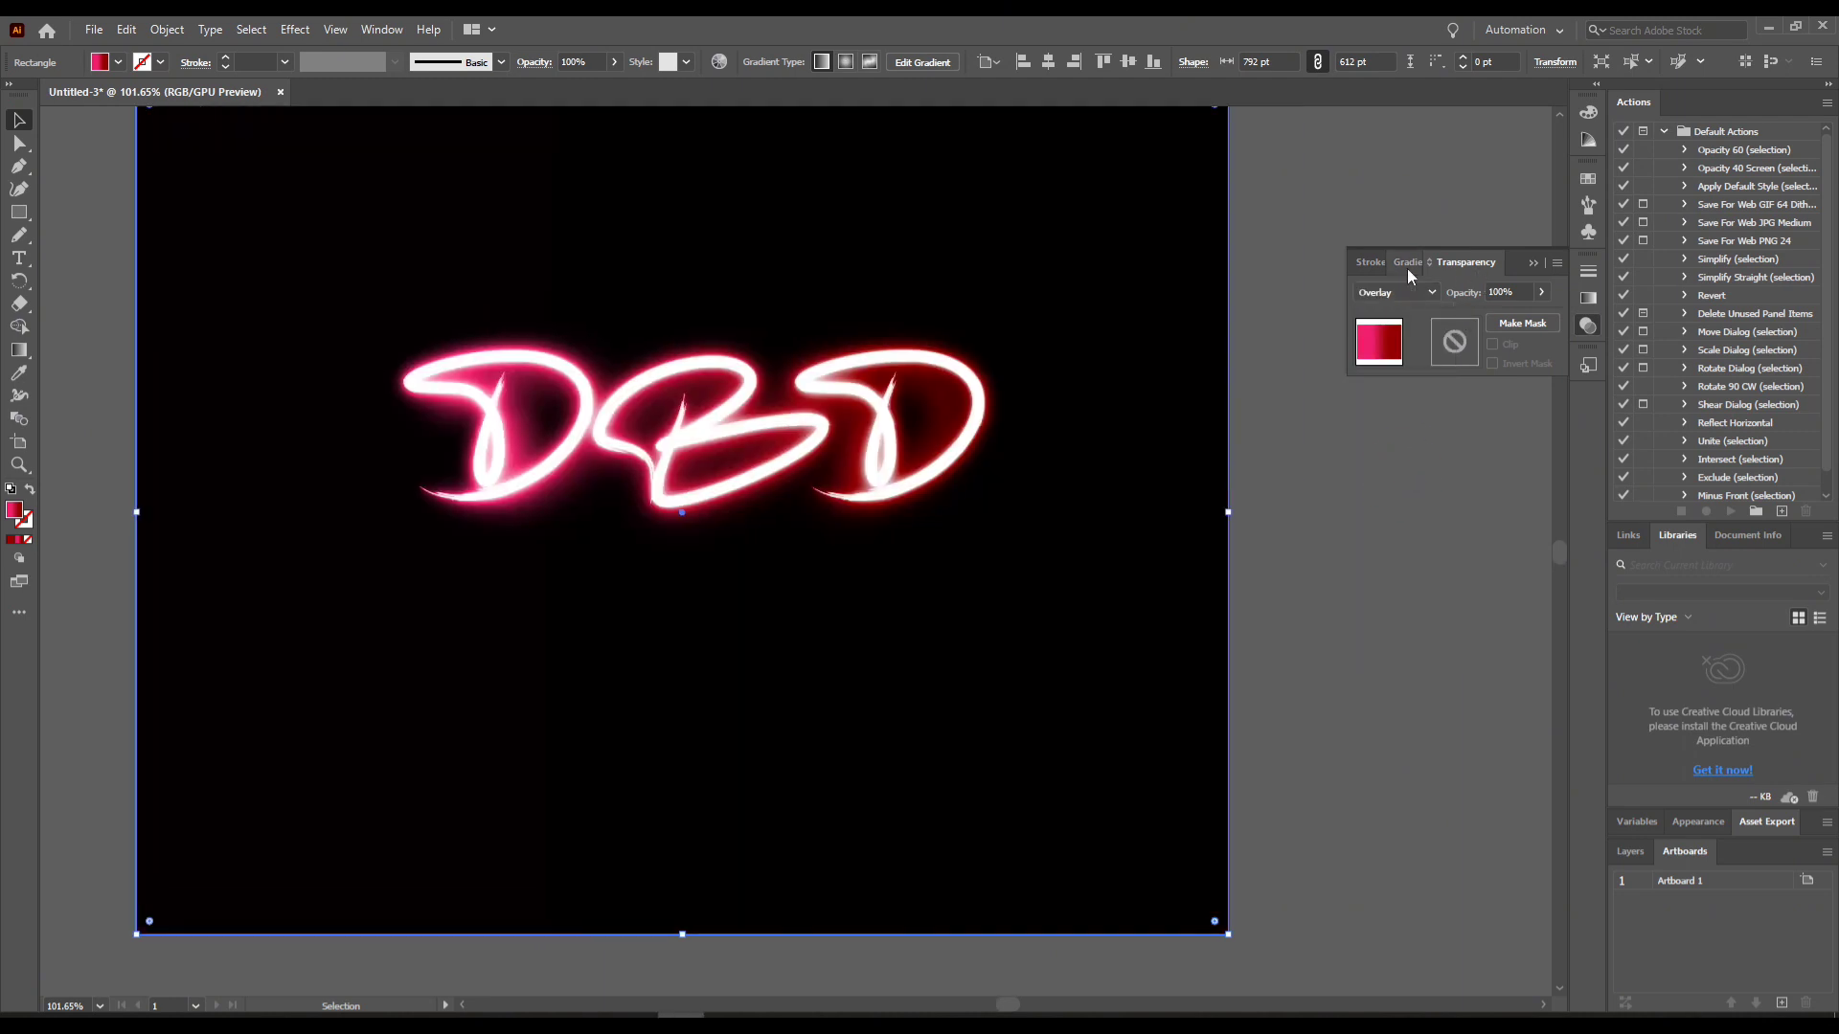
- Add a middle gradient stop at about 49.4% and color it purple with about R 119, G 31 and B 137
click(1408, 264)
click(1445, 442)
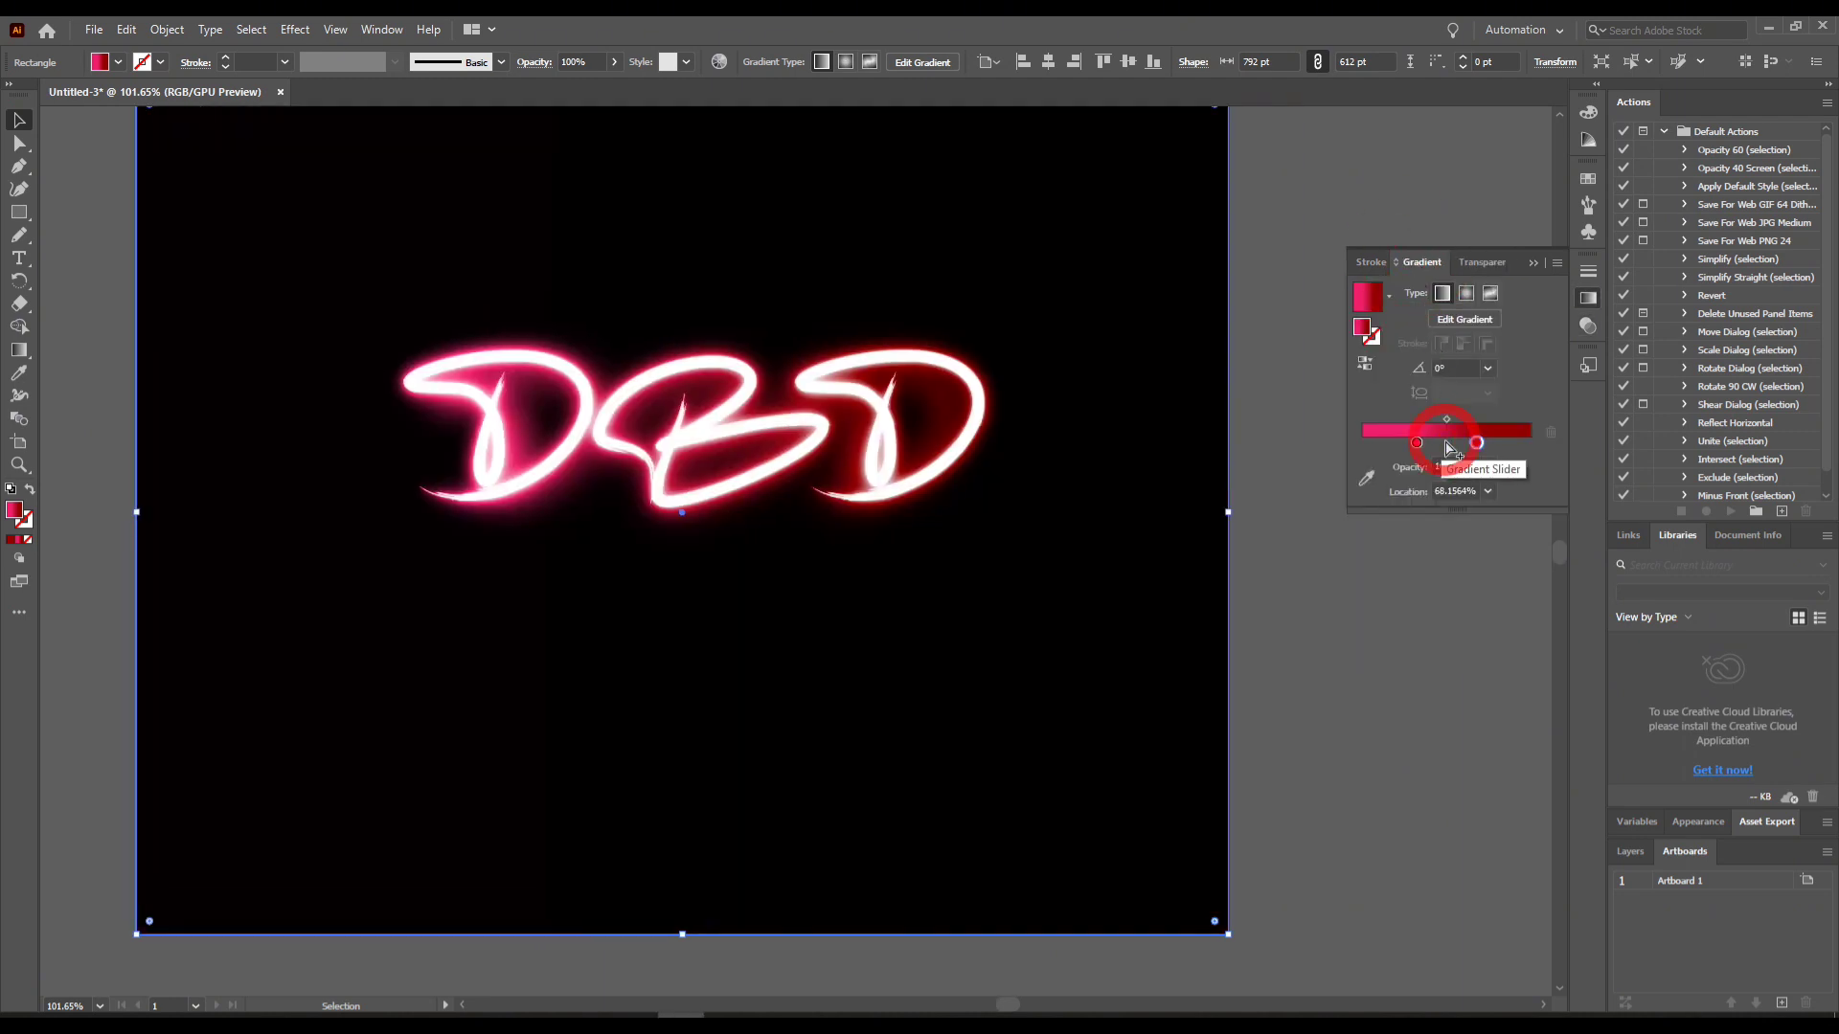
double_click(1448, 445)
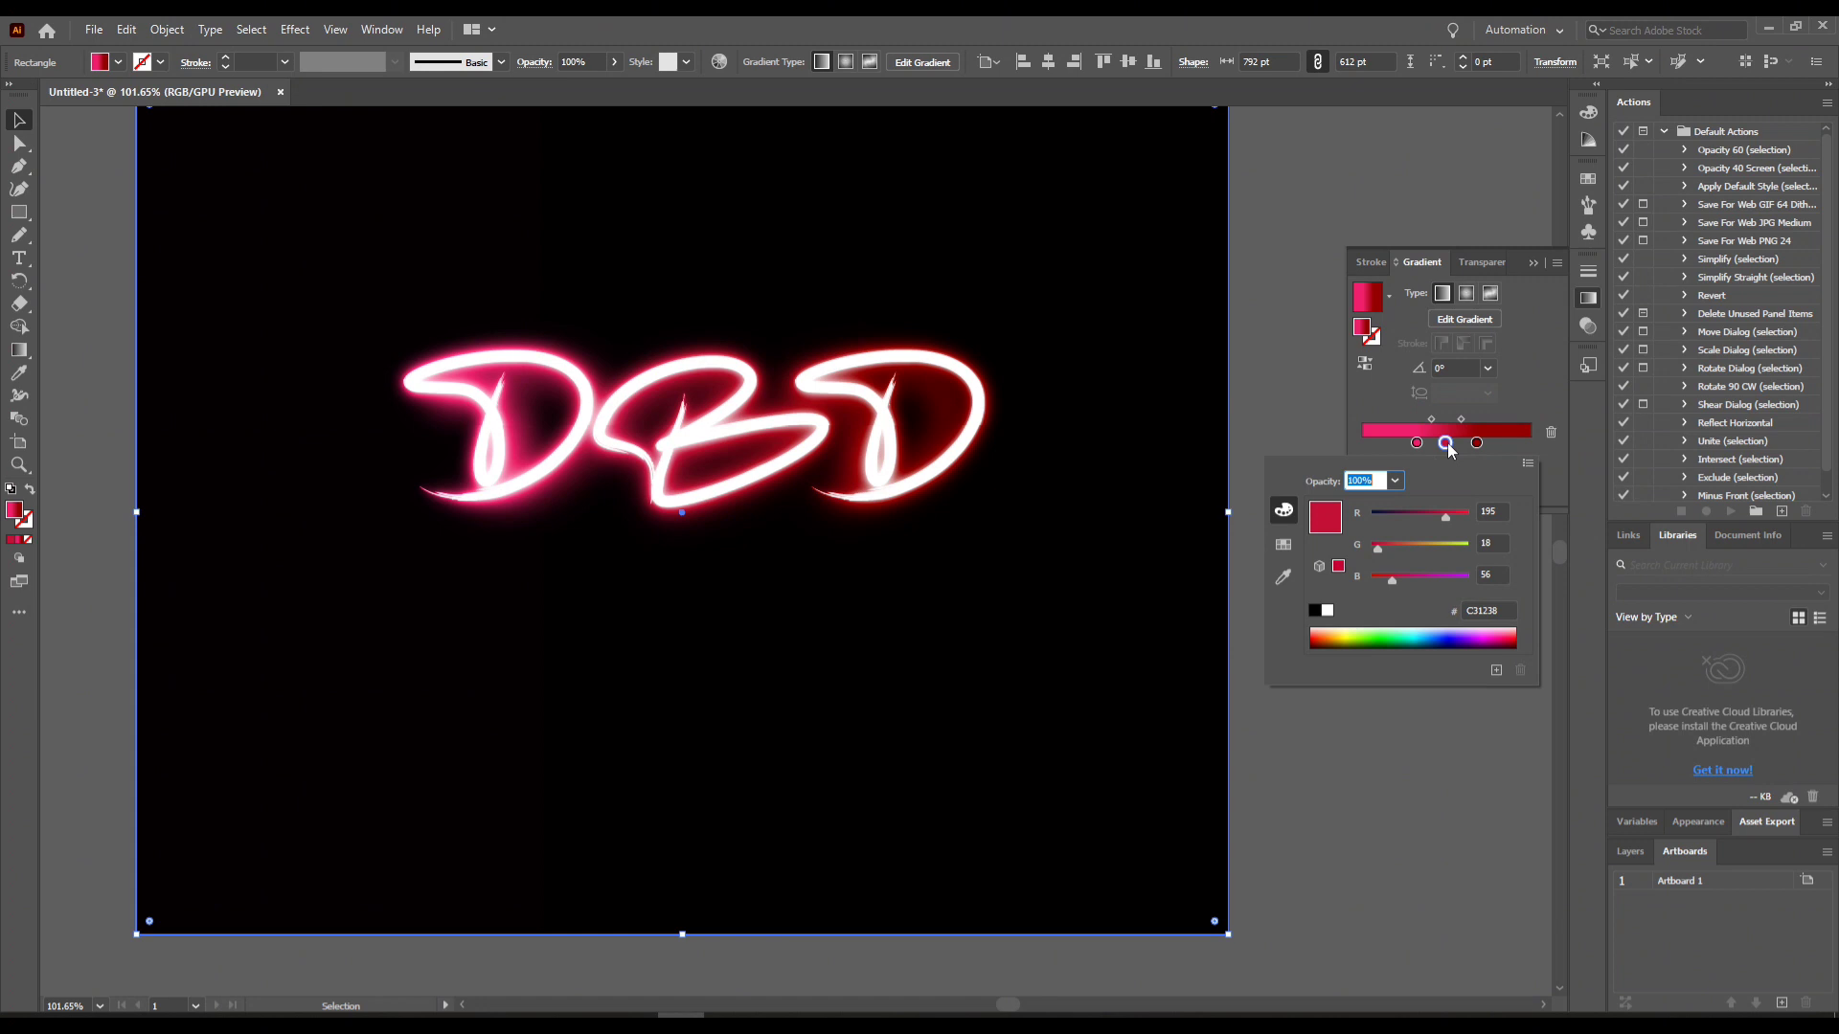
click(1283, 544)
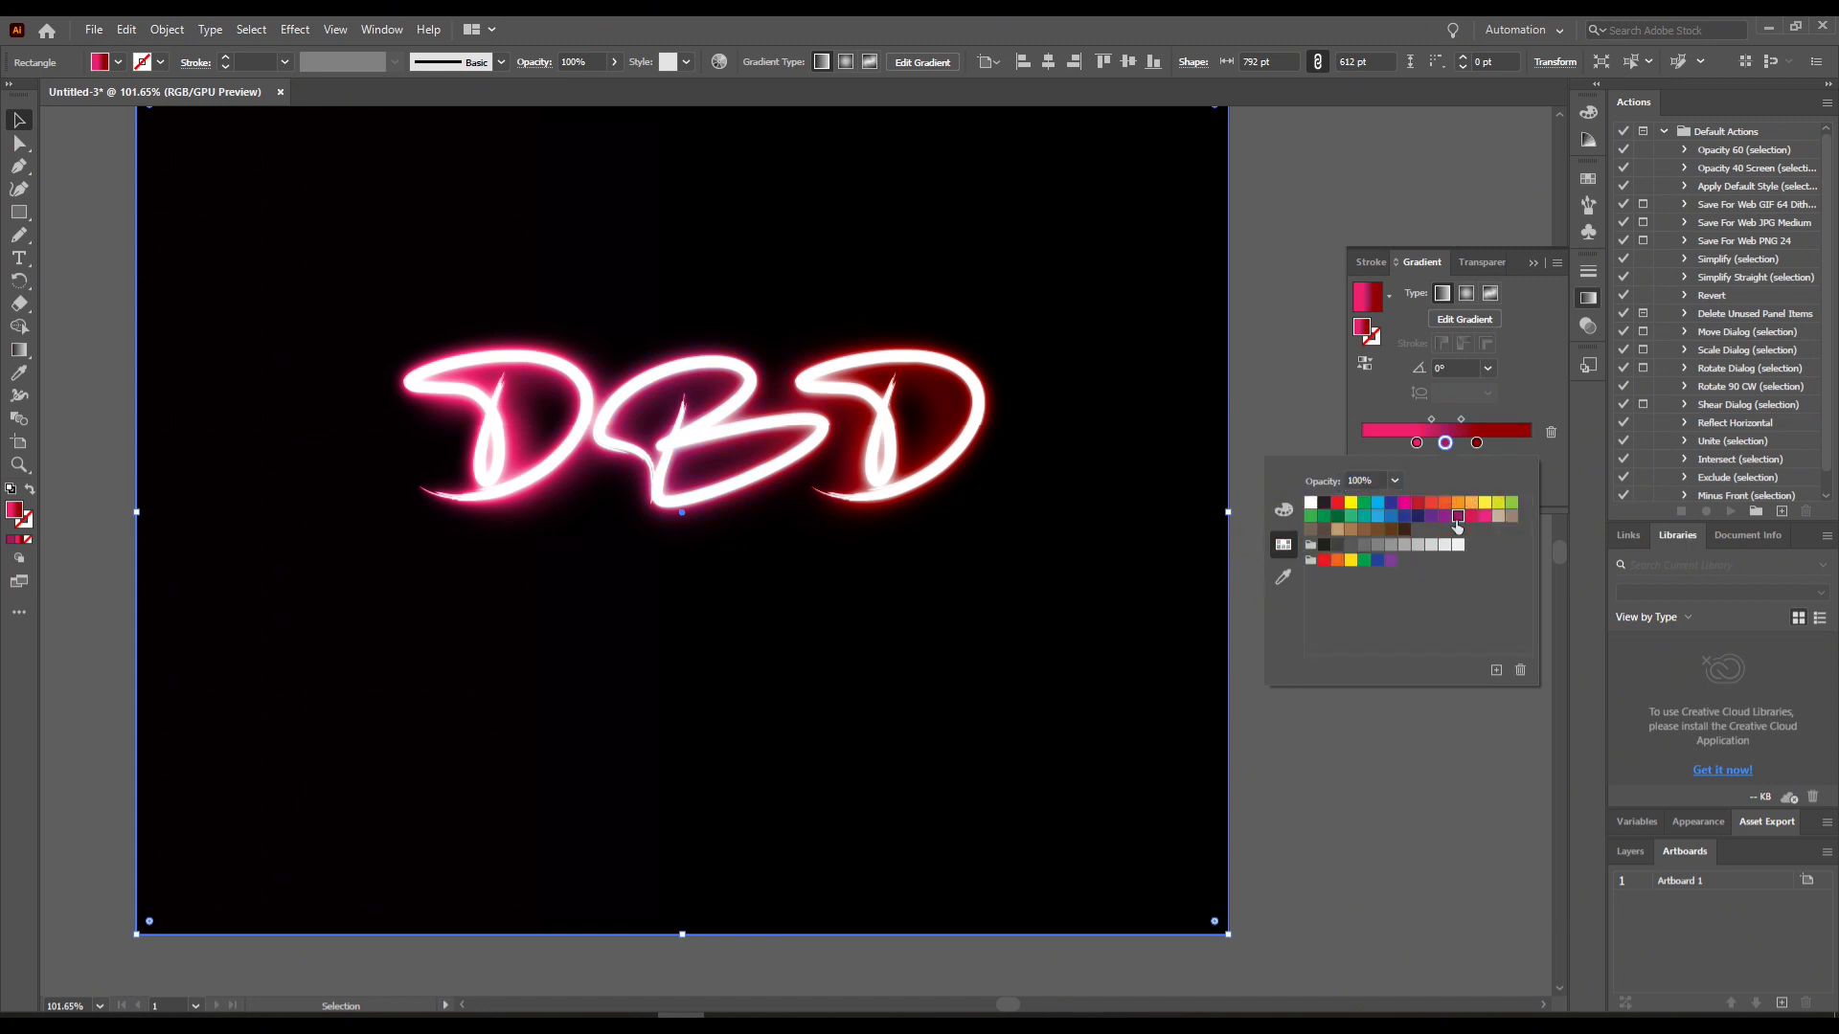
click(1283, 509)
click(1411, 518)
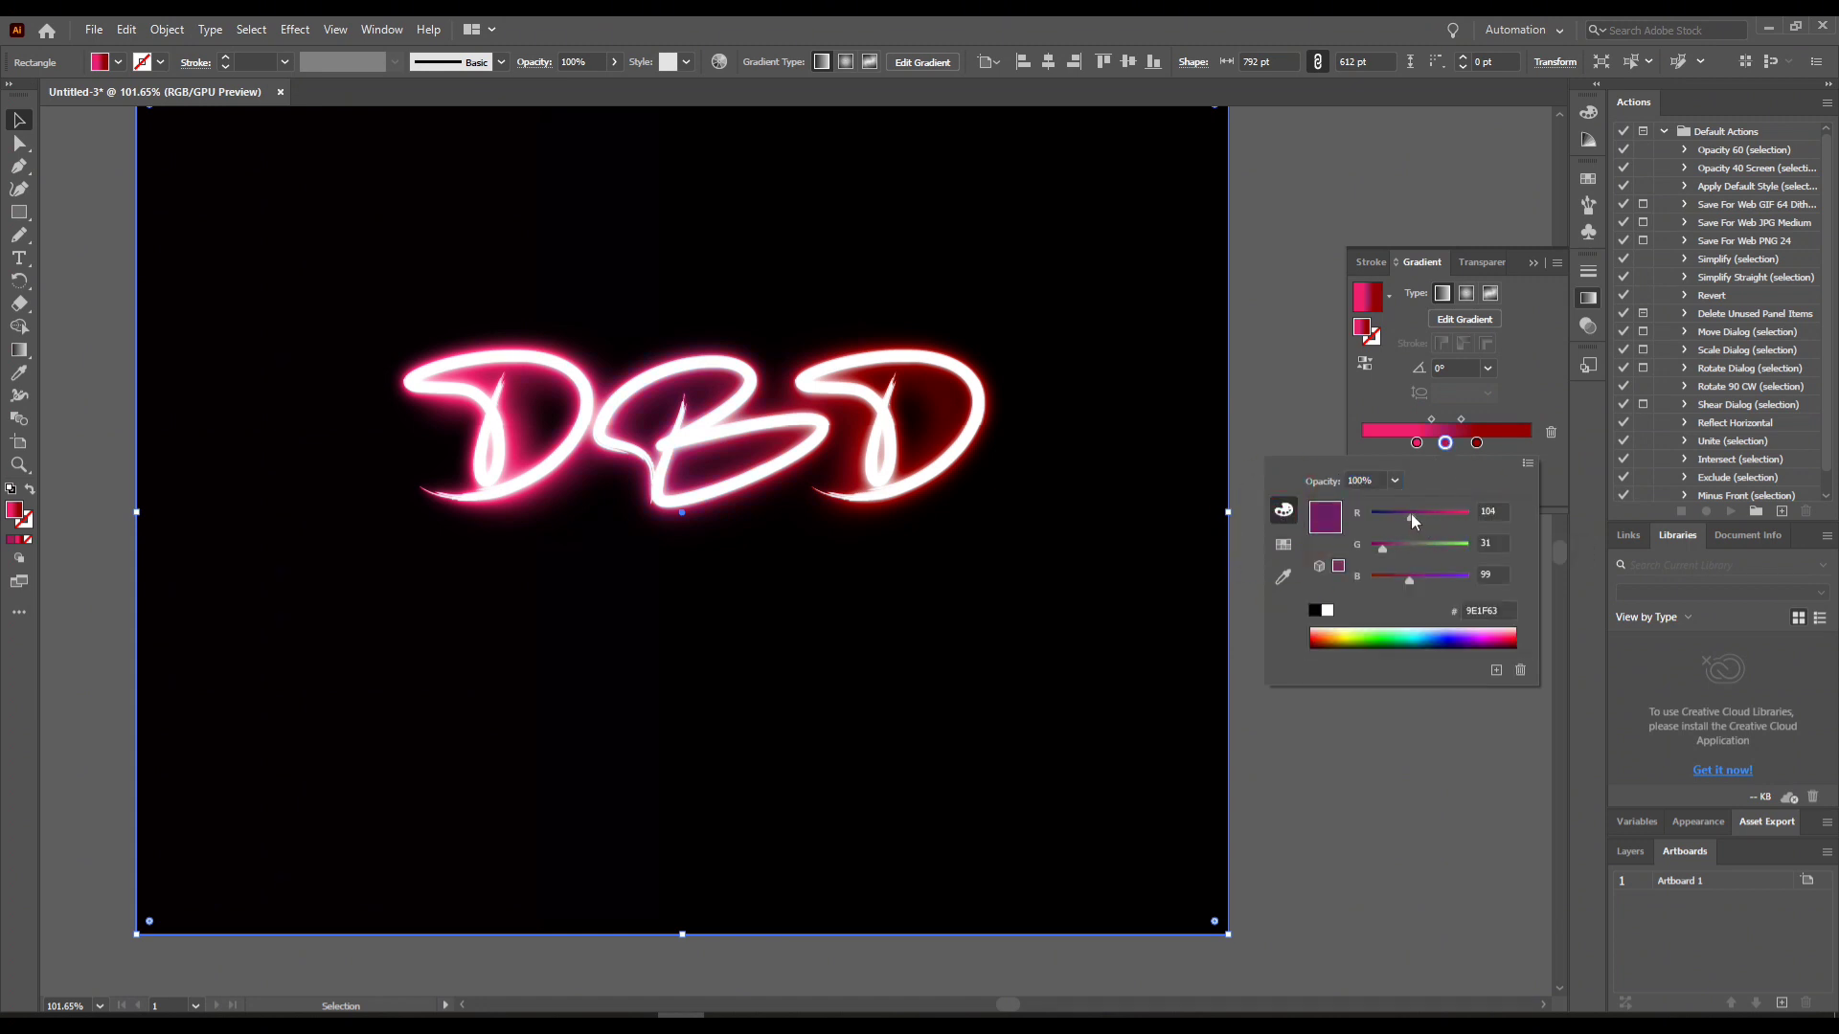
drag(1411, 513, 1417, 513)
drag(1410, 581, 1388, 578)
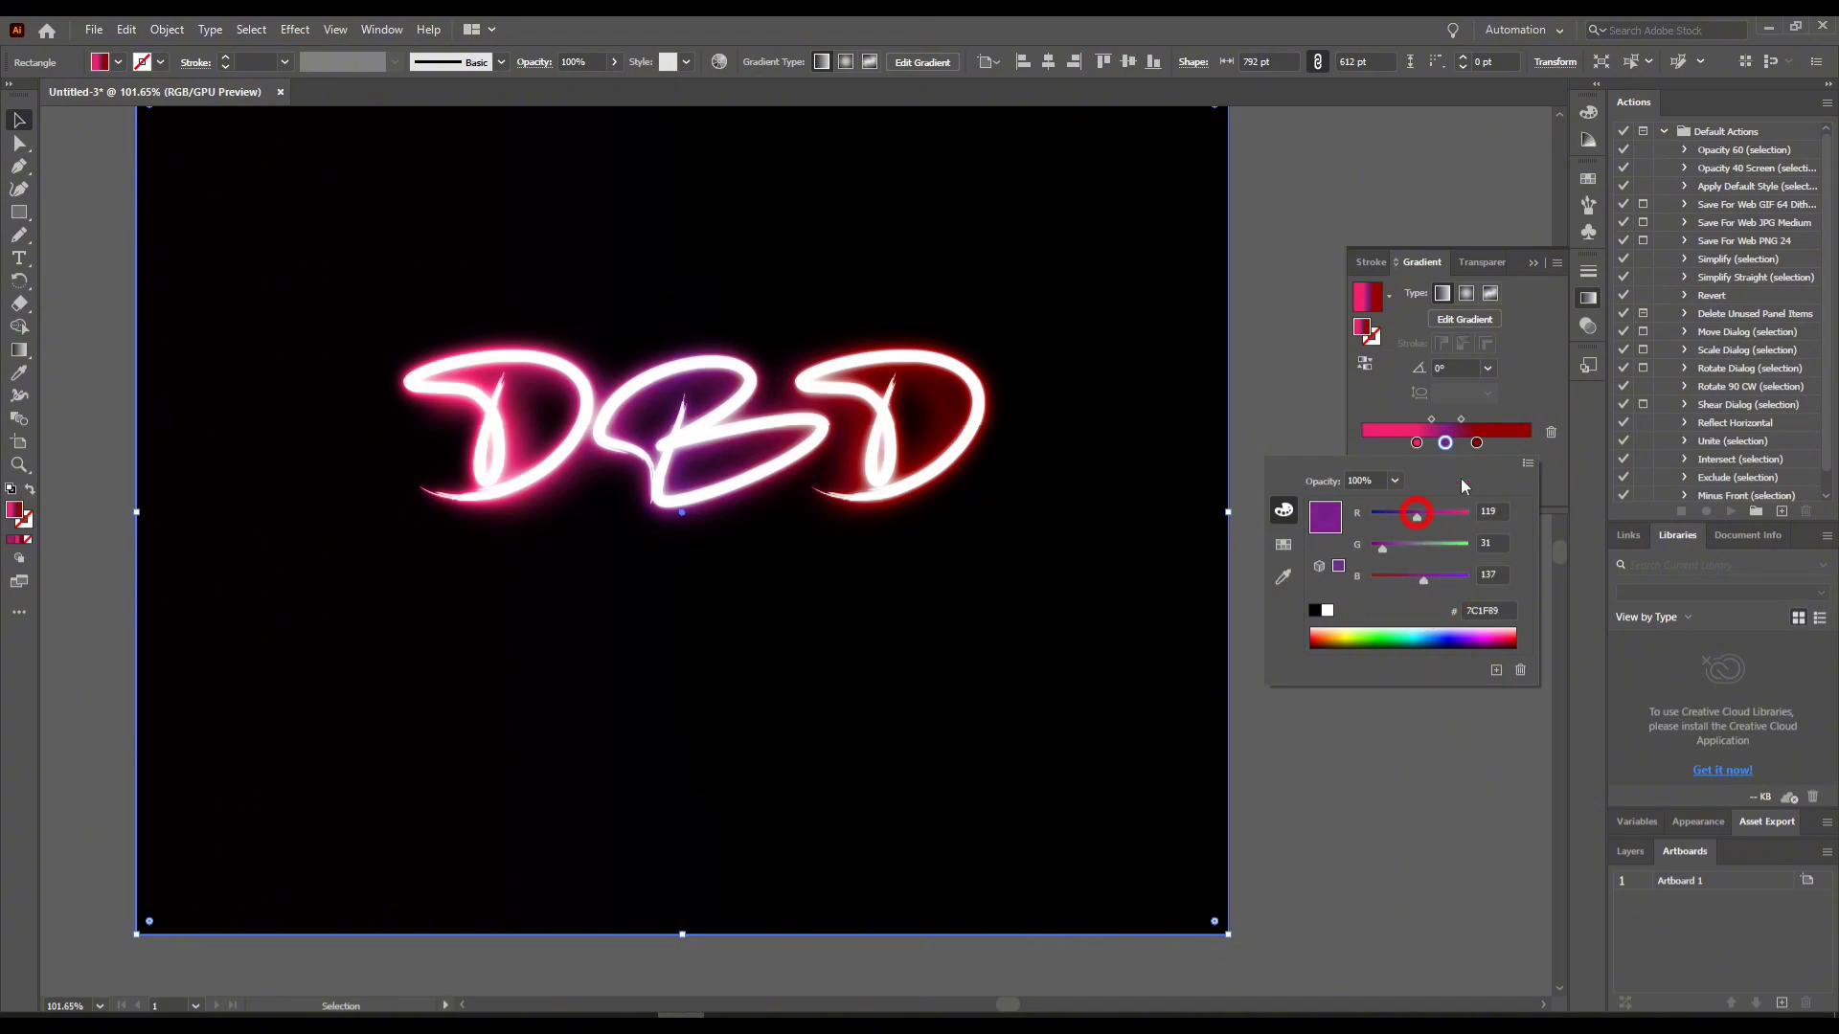
click(1499, 448)
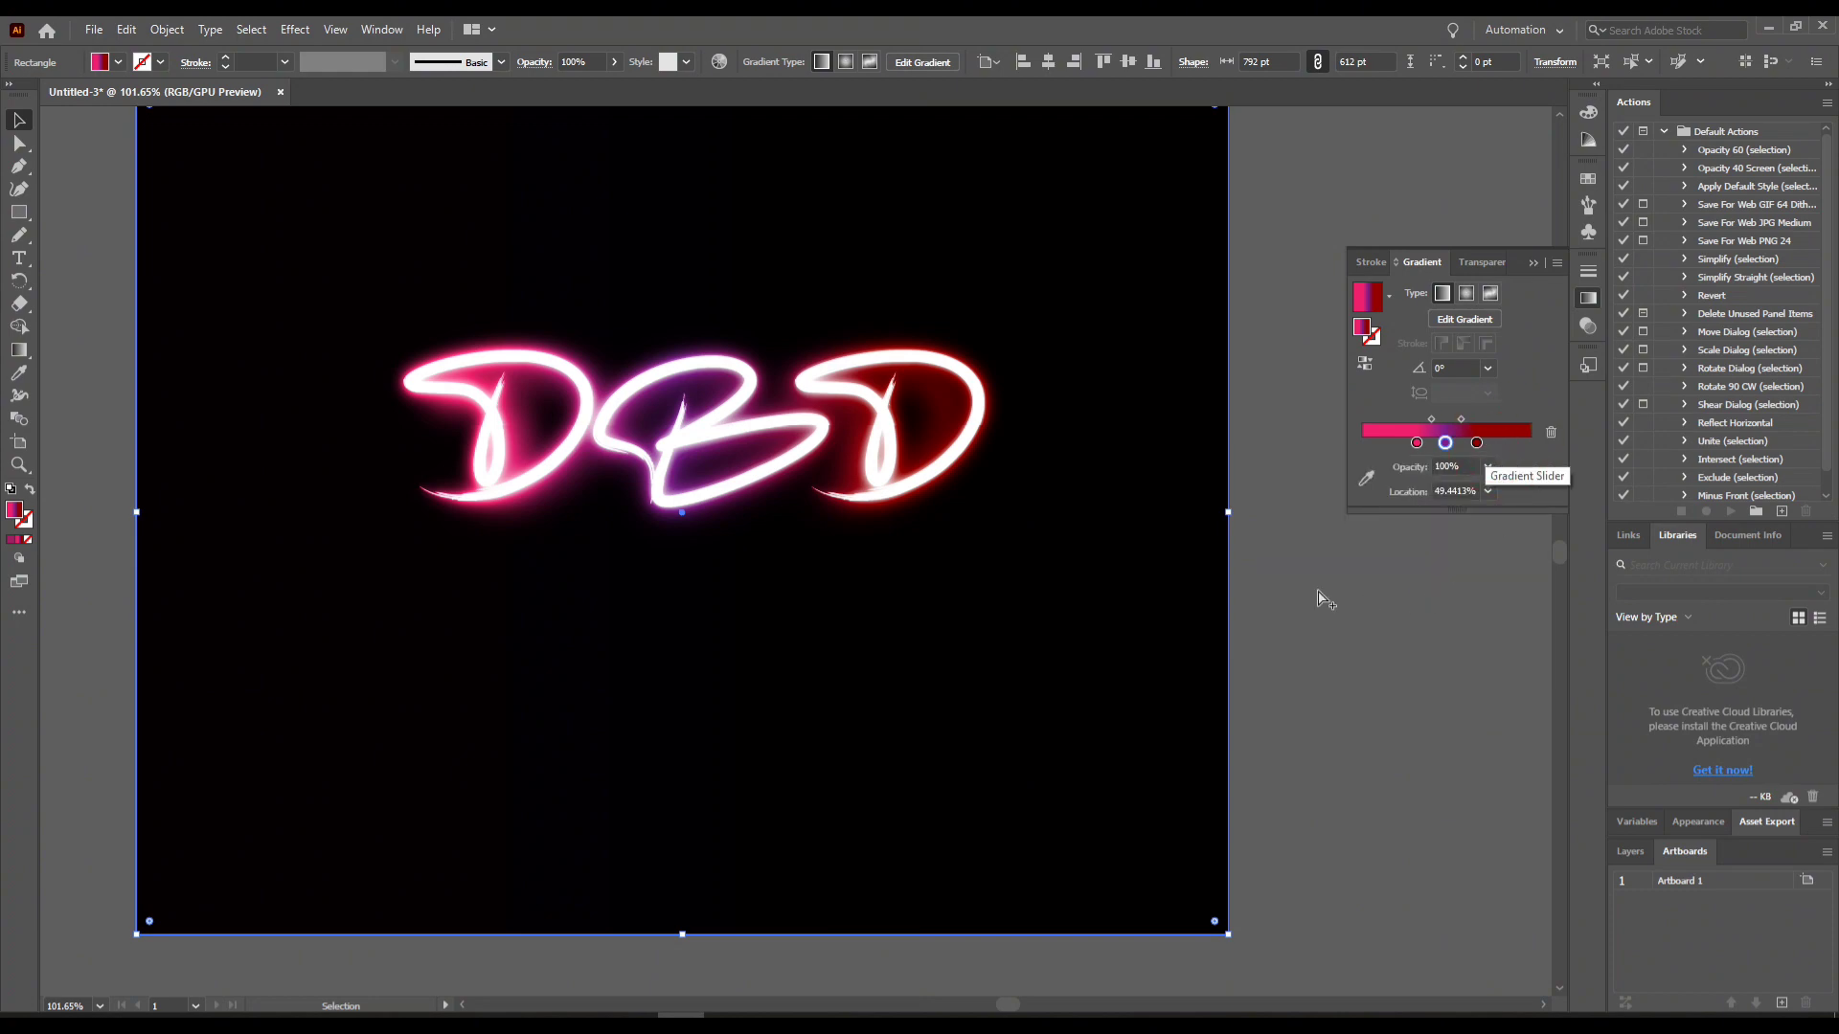
drag(826, 443, 834, 478)
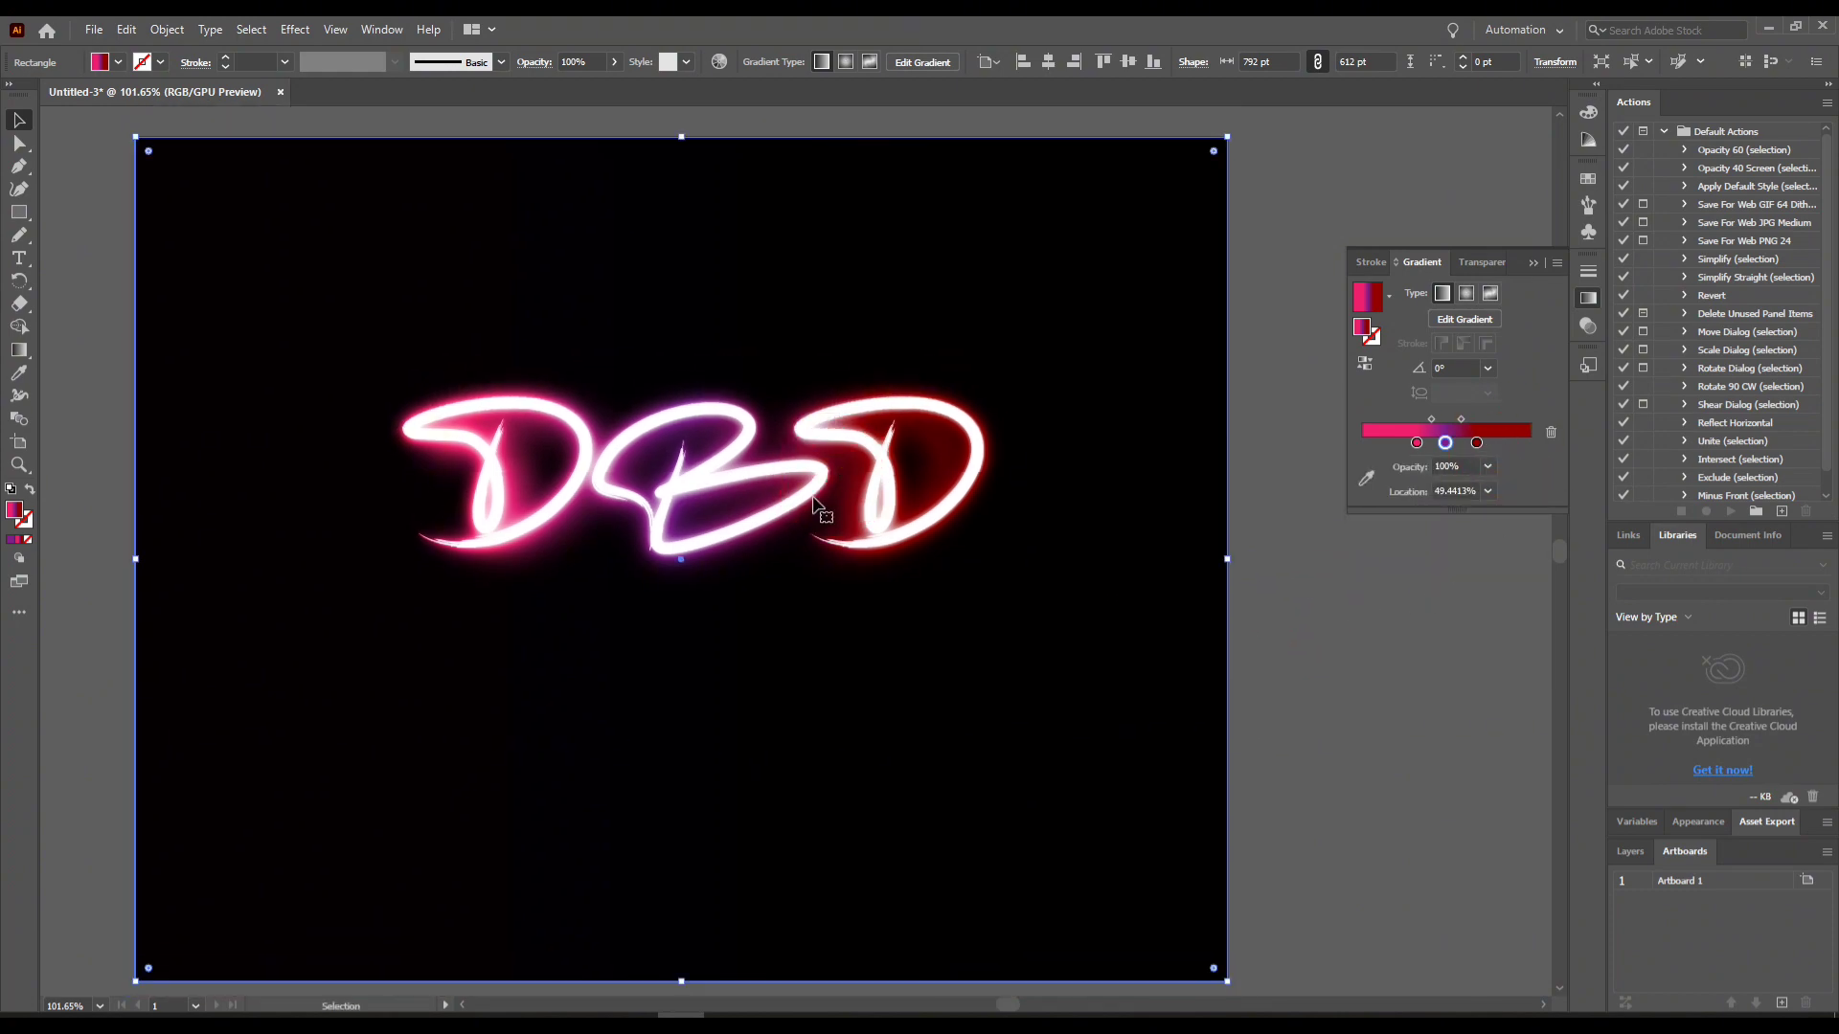